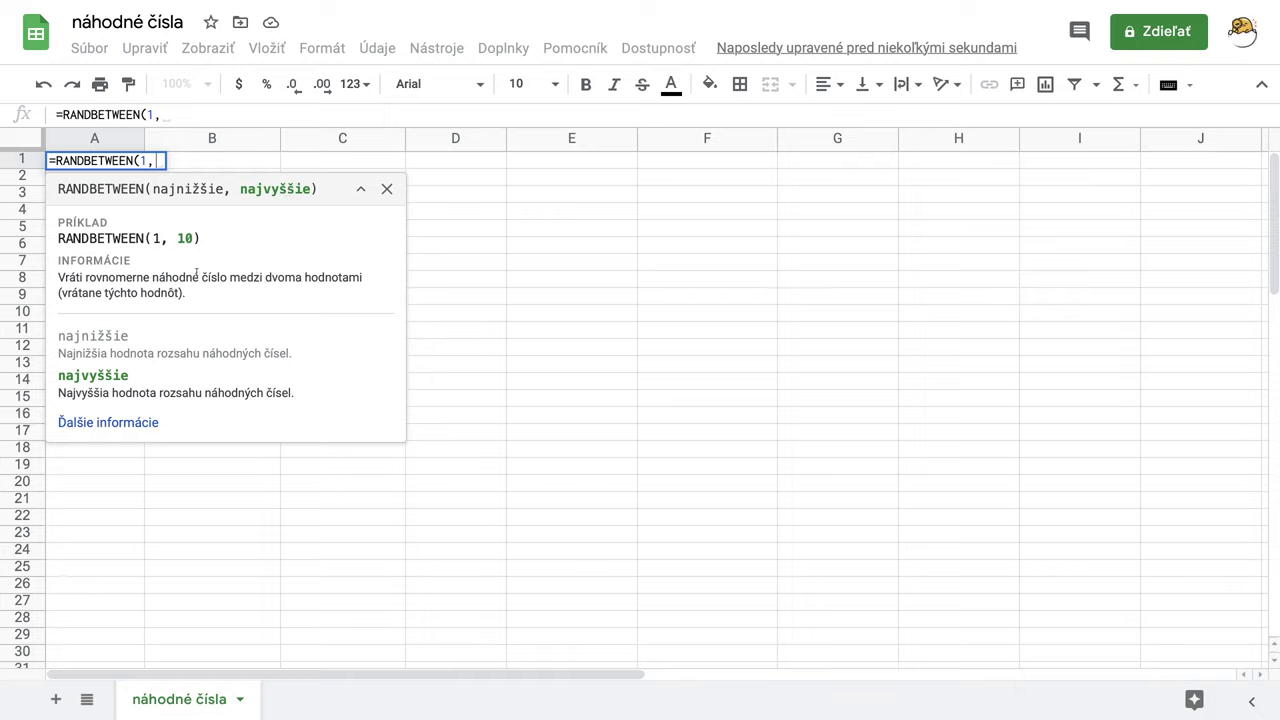
- Complete the RANDBETWEEN formula in A1 with an upper limit of 10 and fill it across A1:E10
{"action": "type", "text": "10"}
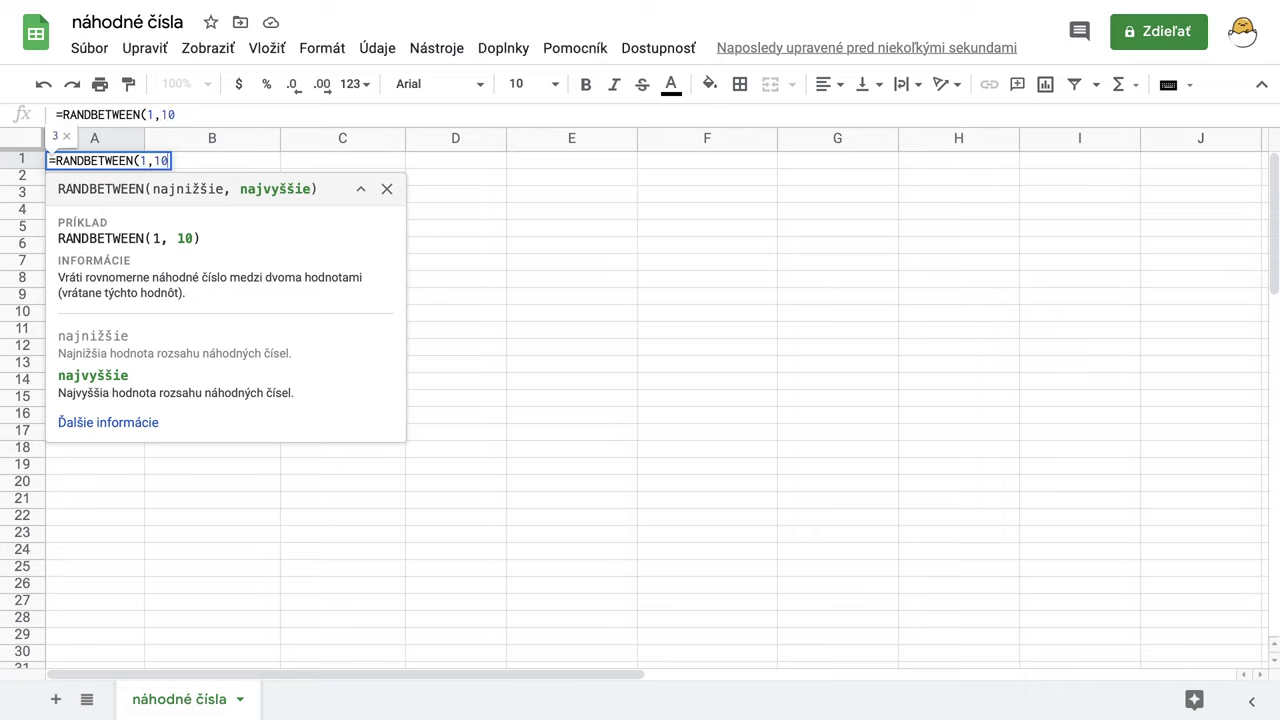
{"action": "key", "text": "Return"}
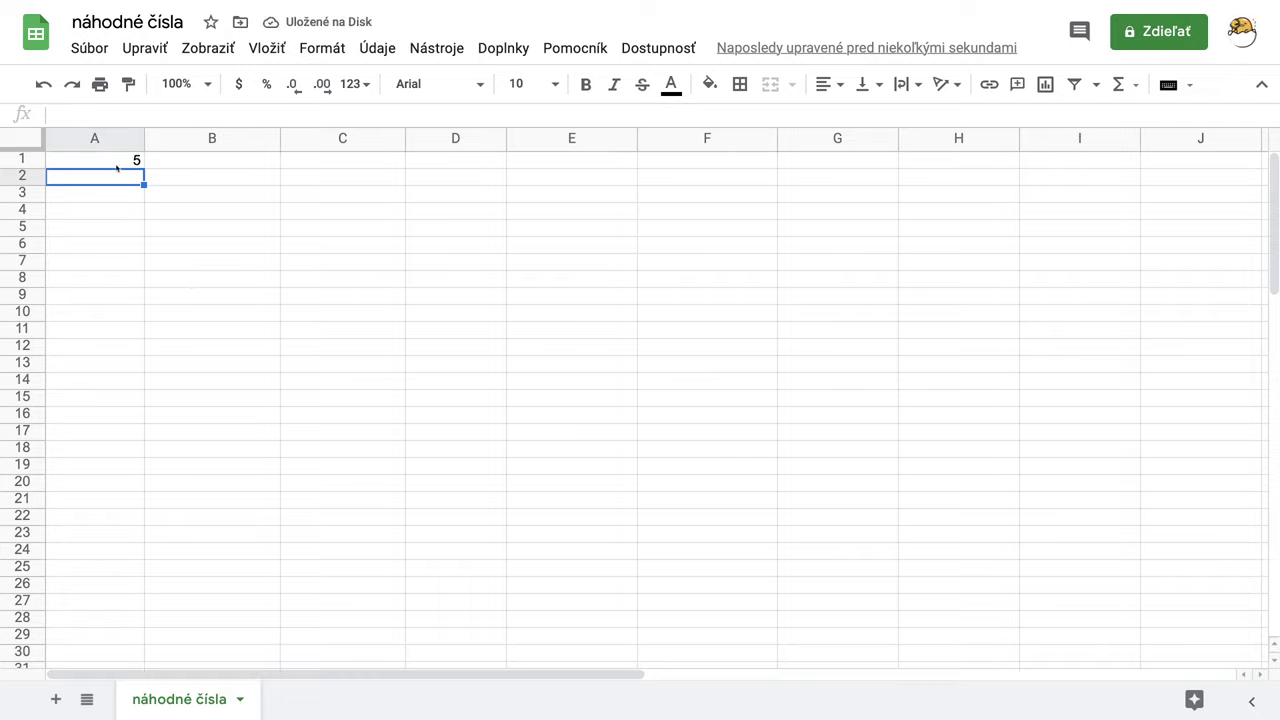
{"action": "left_click", "coordinate": [117, 164]}
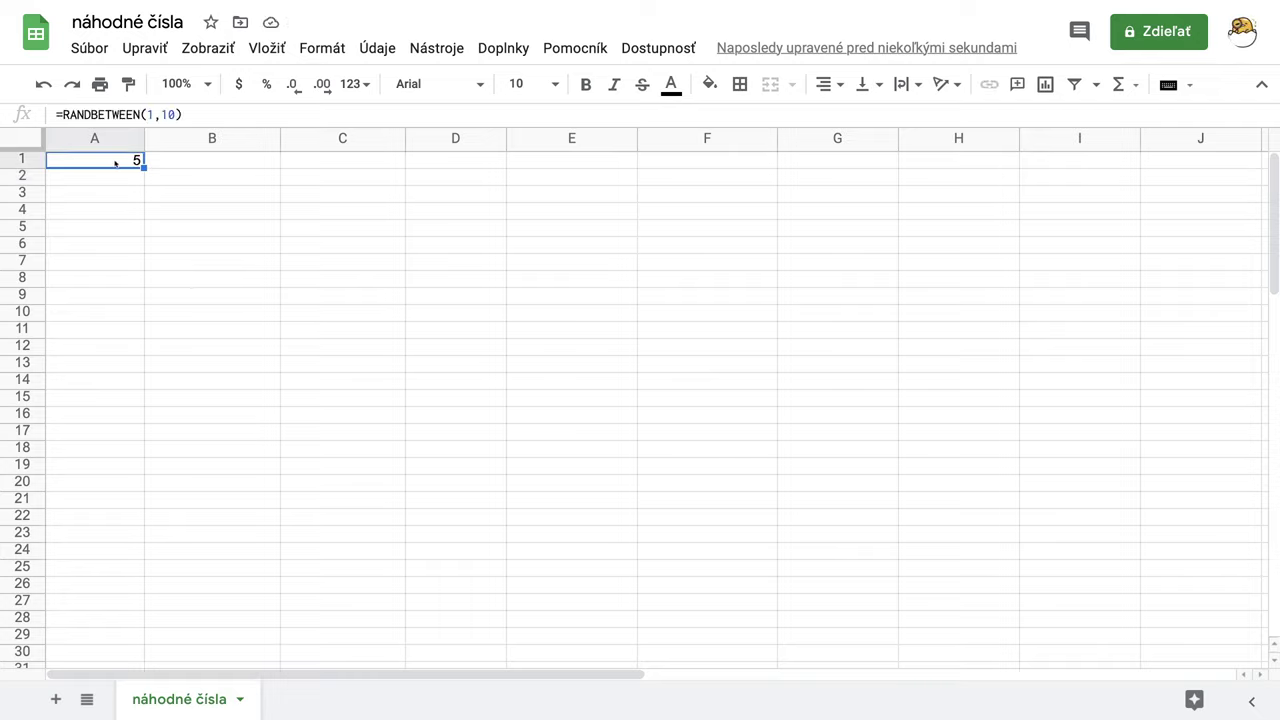
{"action": "left_click_drag", "start_coordinate": [144, 167], "coordinate": [141, 312]}
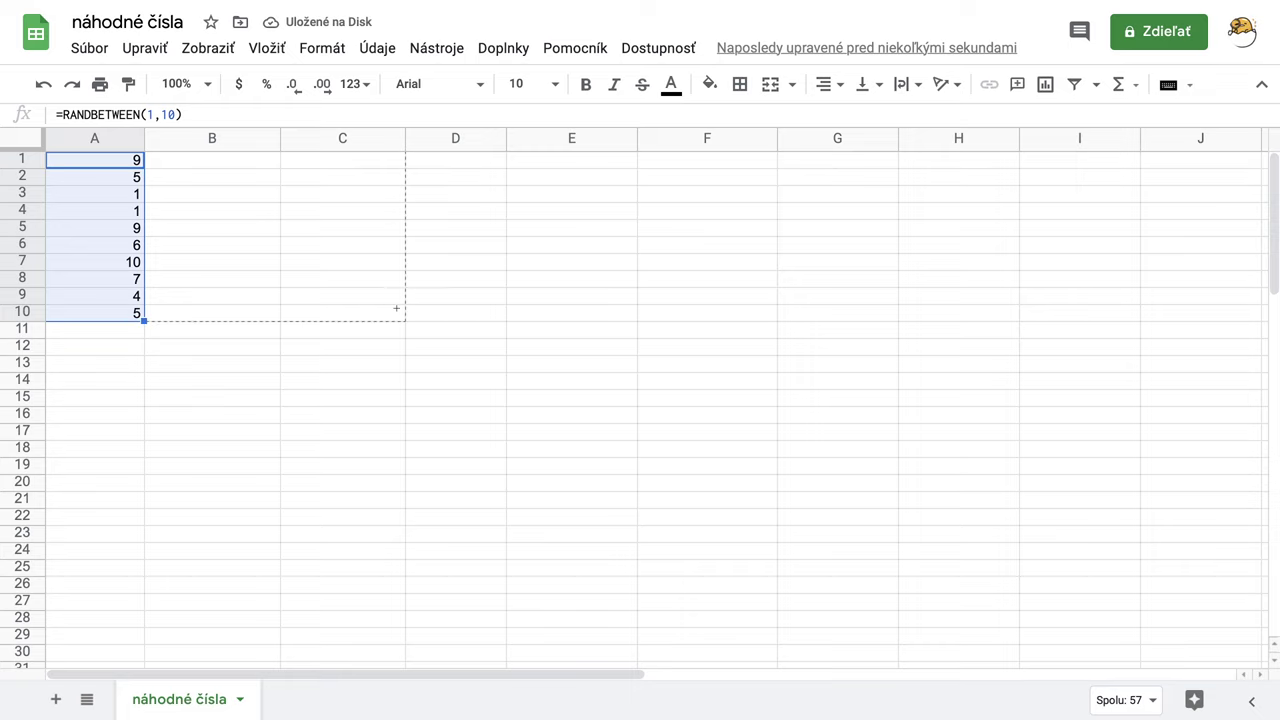
{"action": "left_click_drag", "start_coordinate": [396, 309], "coordinate": [548, 309]}
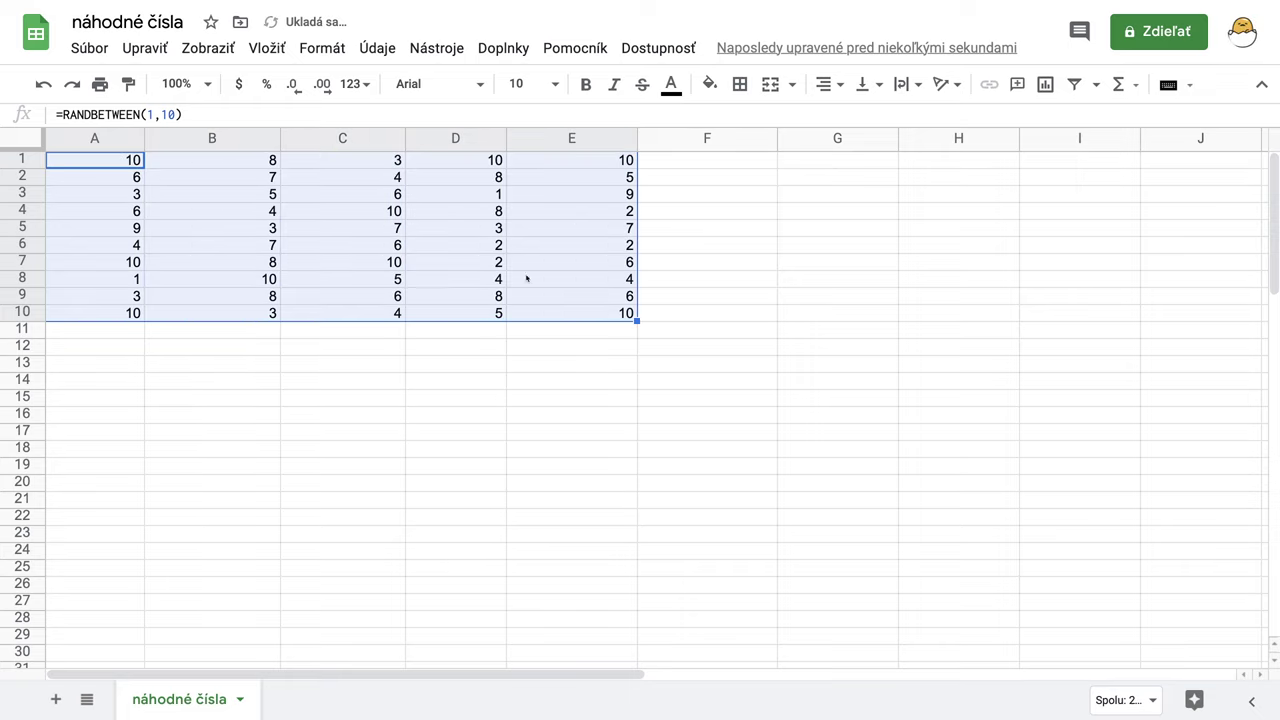
- Set the font size of the random numbers in A1:E10 to 24 and check individual cells
{"action": "left_click", "coordinate": [554, 84]}
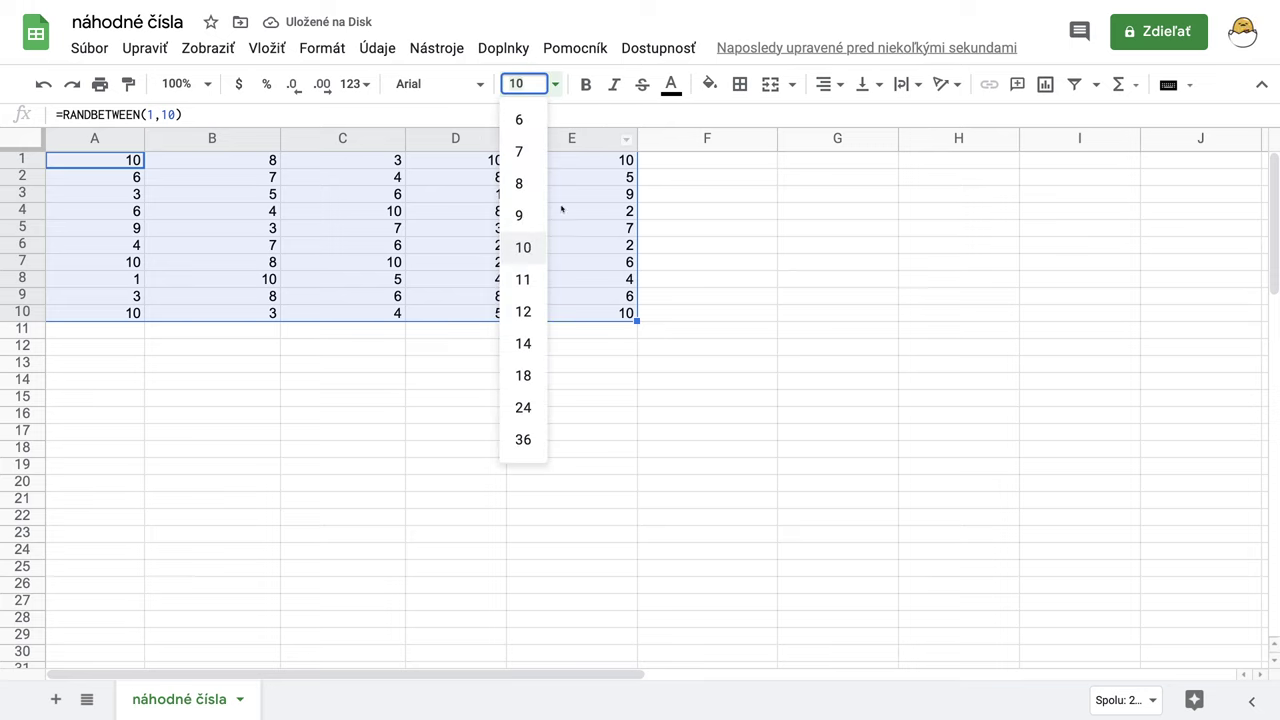
{"action": "left_click", "coordinate": [532, 408]}
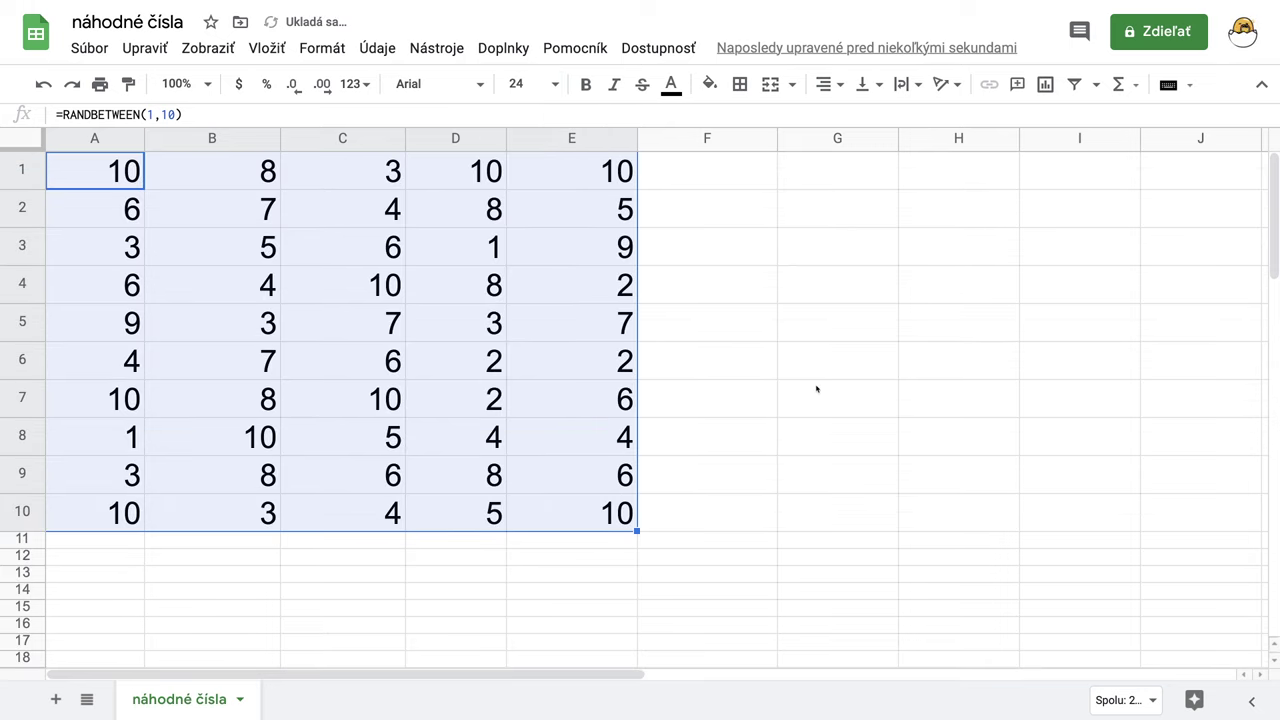
{"action": "left_click", "coordinate": [702, 361]}
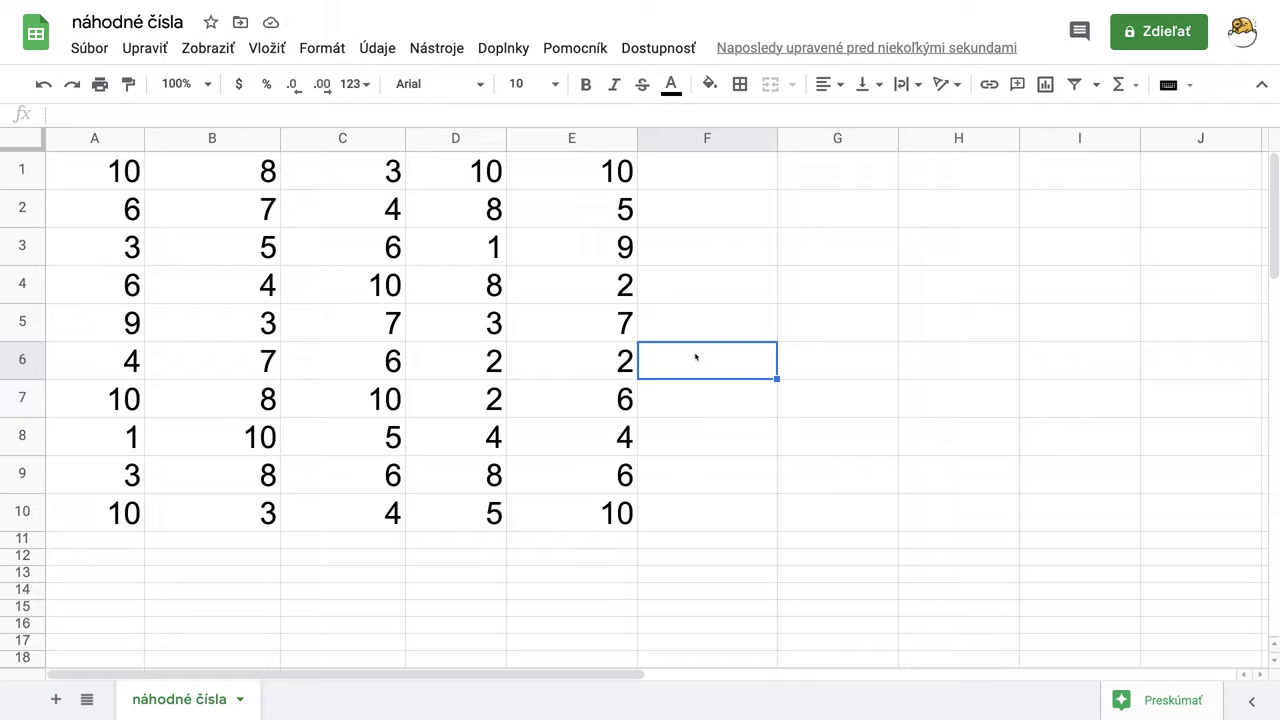
{"action": "left_click", "coordinate": [495, 250]}
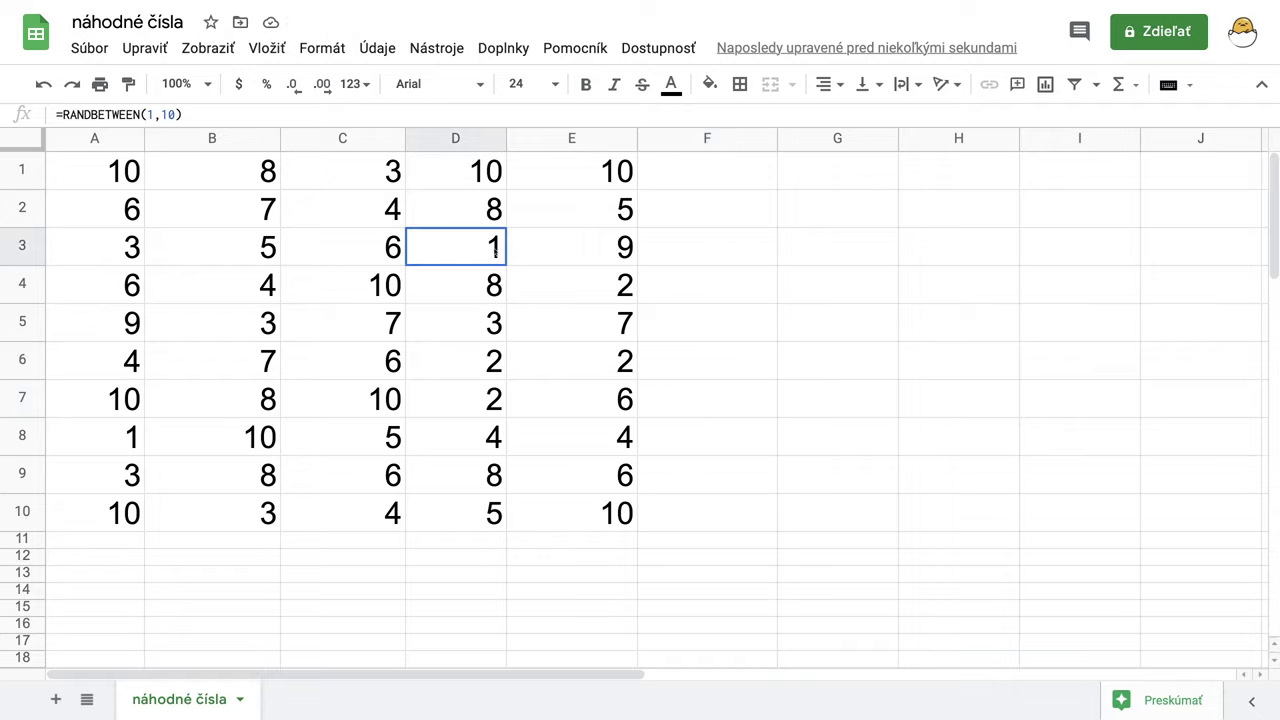
{"action": "left_click", "coordinate": [492, 176]}
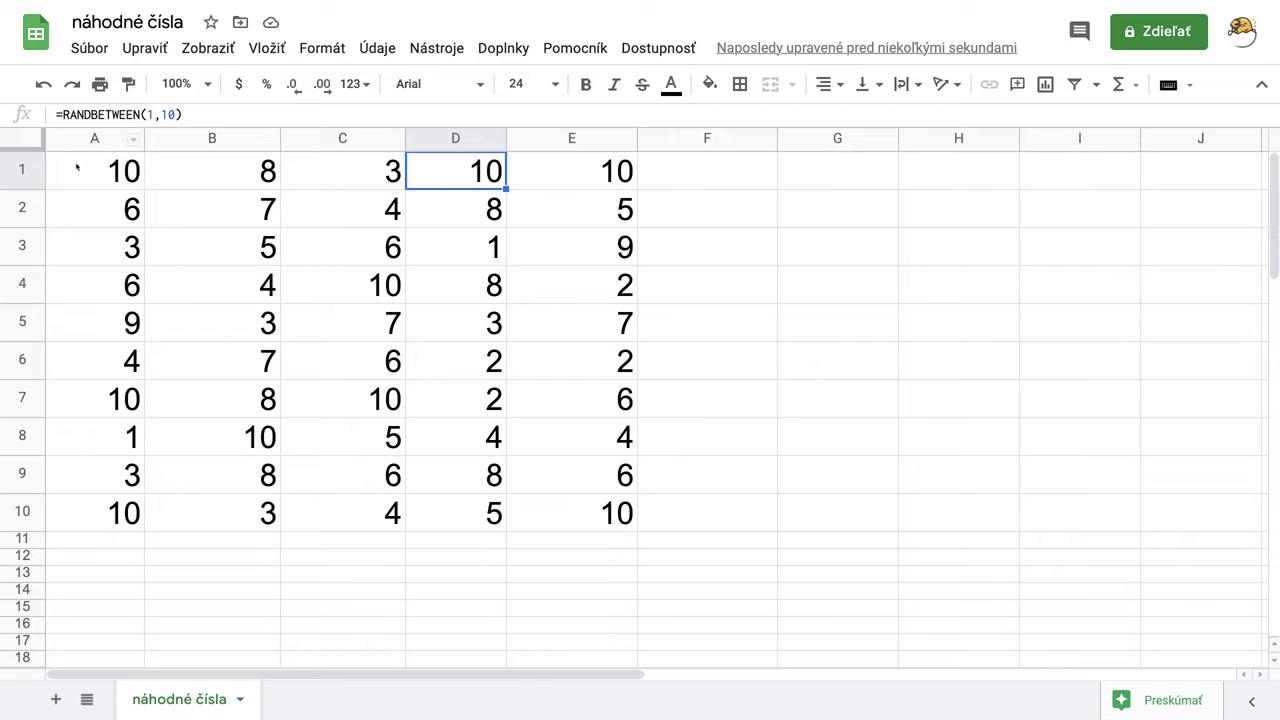
- Delete the random numbers in A1:E10 and clear the range's formatting
{"action": "left_click_drag", "start_coordinate": [77, 168], "coordinate": [618, 506]}
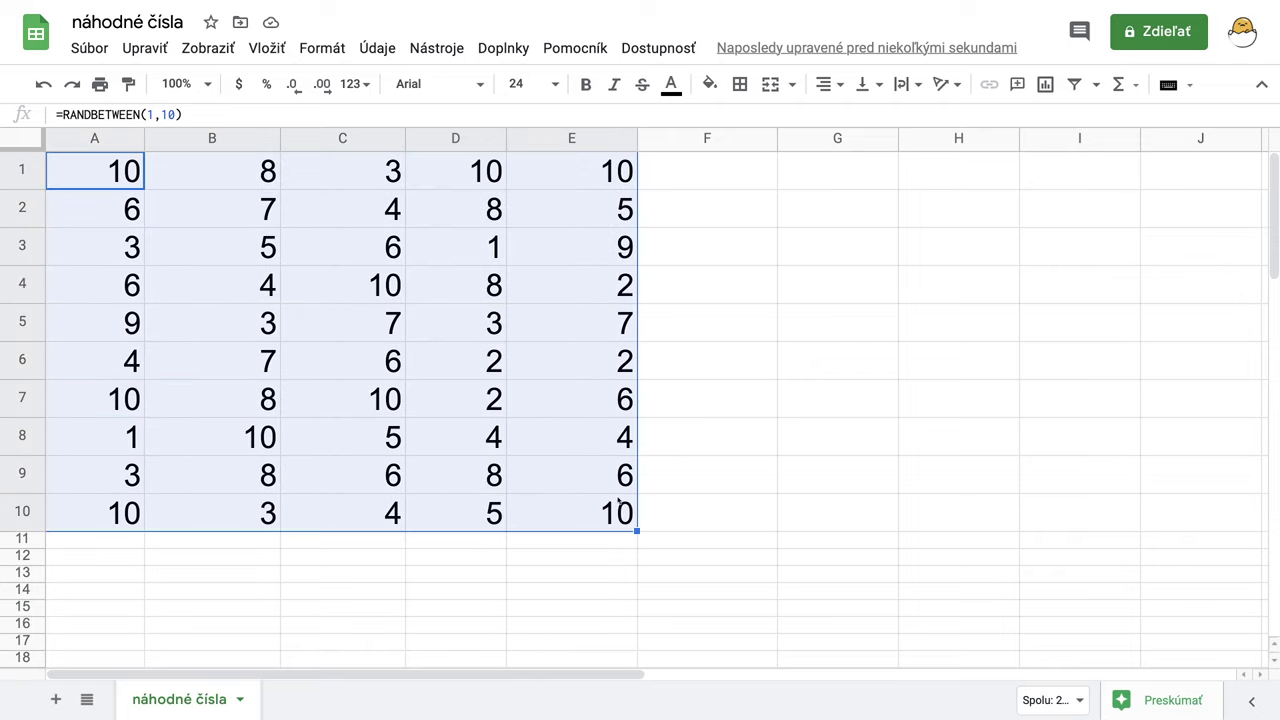
{"action": "key", "text": "Delete"}
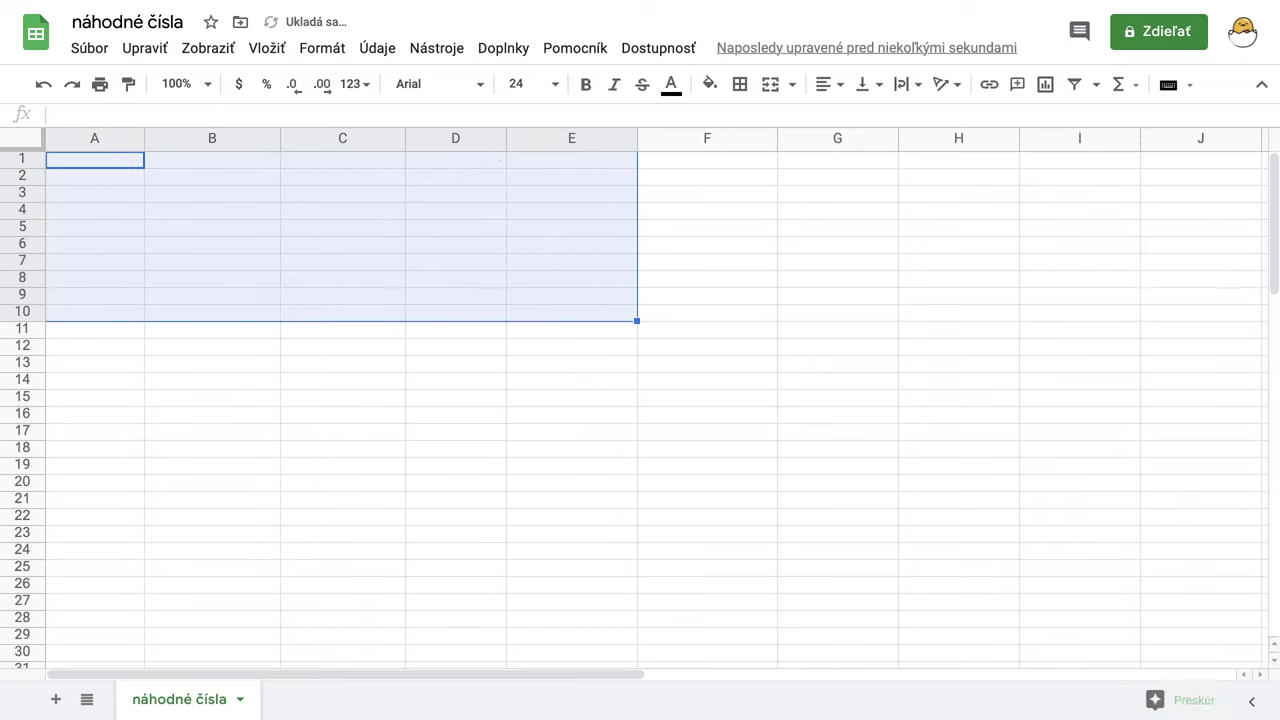
{"action": "left_click", "coordinate": [322, 48]}
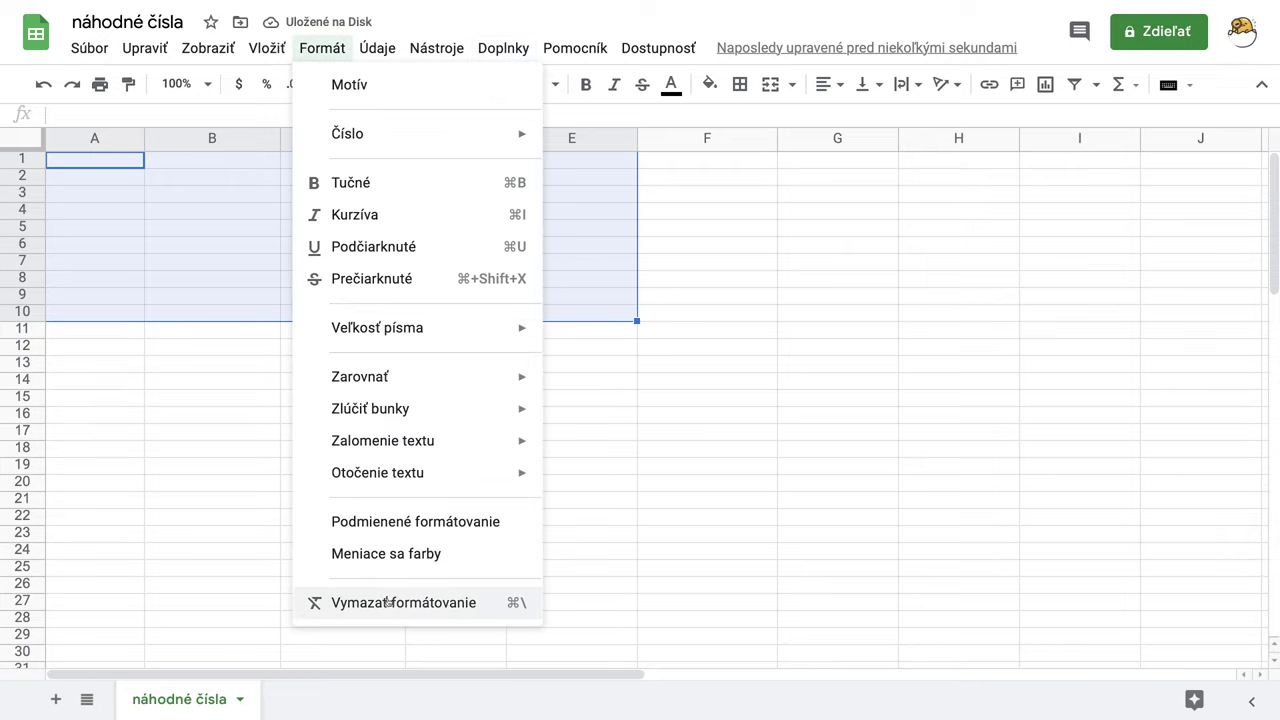
{"action": "left_click", "coordinate": [389, 602]}
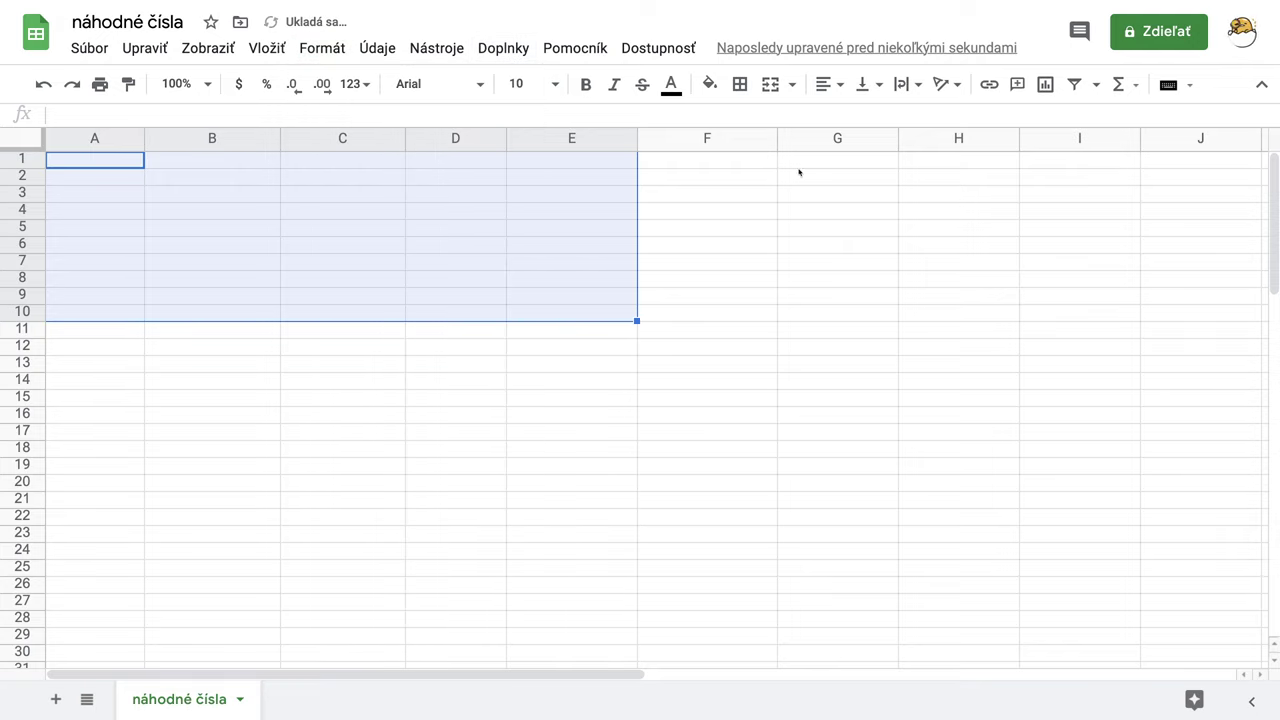
{"action": "left_click", "coordinate": [672, 199]}
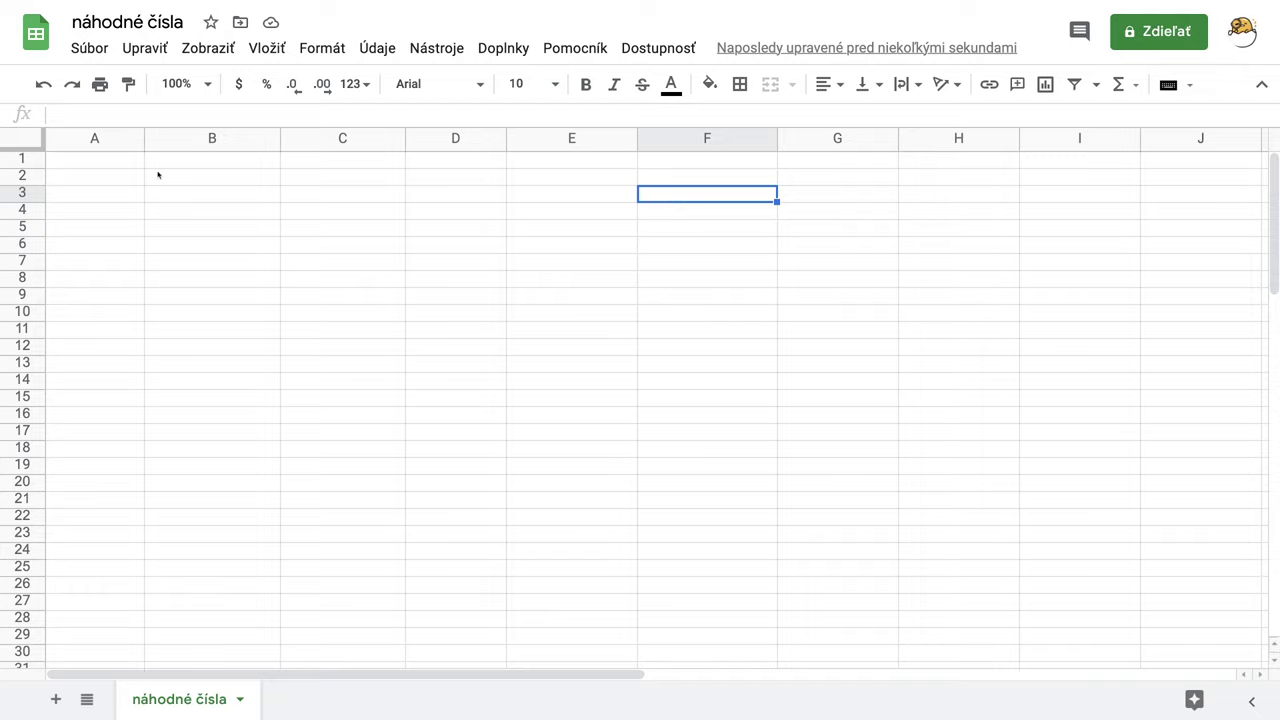
- Merge cells A1:F1 into one title cell and set its font size to 24
{"action": "left_click_drag", "start_coordinate": [67, 162], "coordinate": [711, 166]}
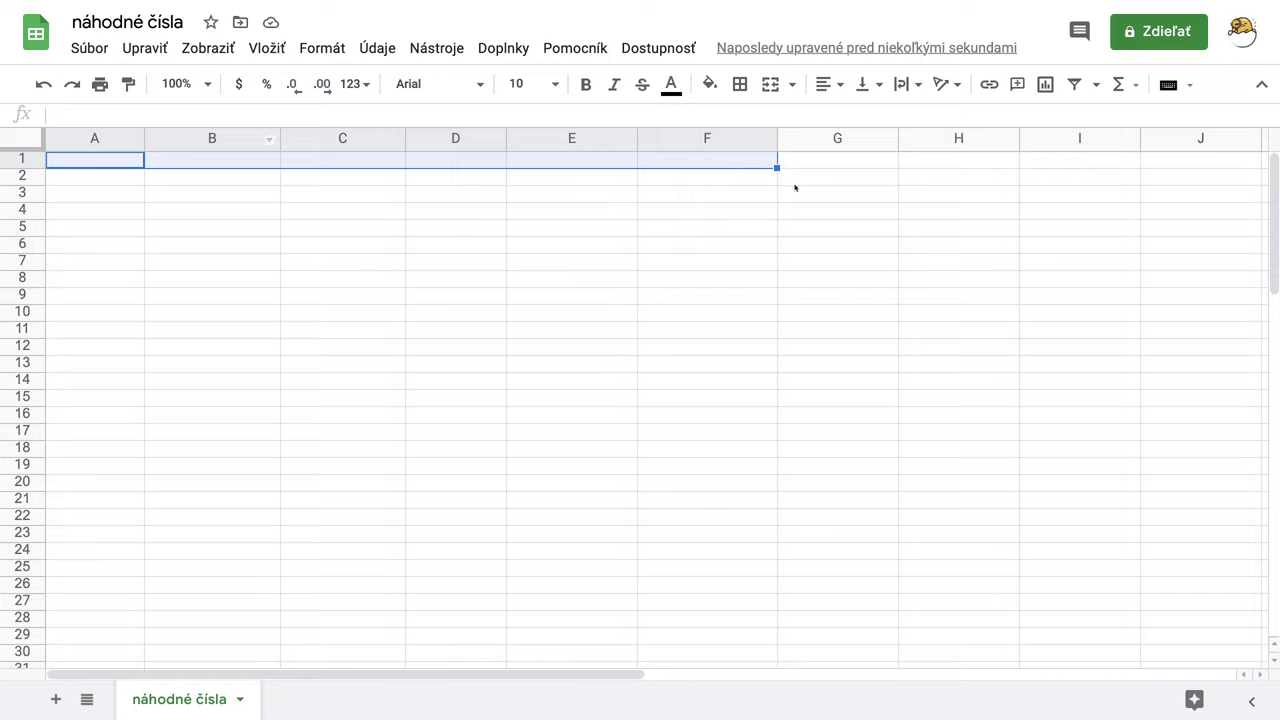
{"action": "left_click", "coordinate": [771, 87]}
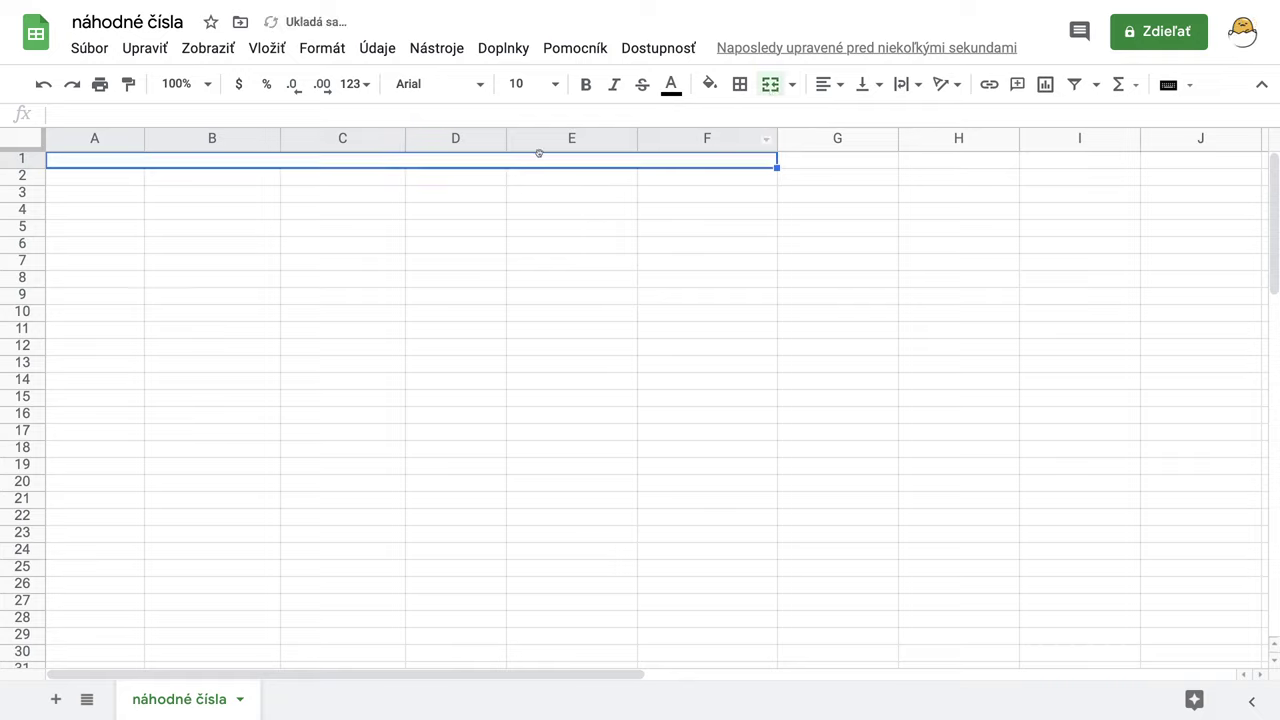
{"action": "left_click", "coordinate": [556, 84]}
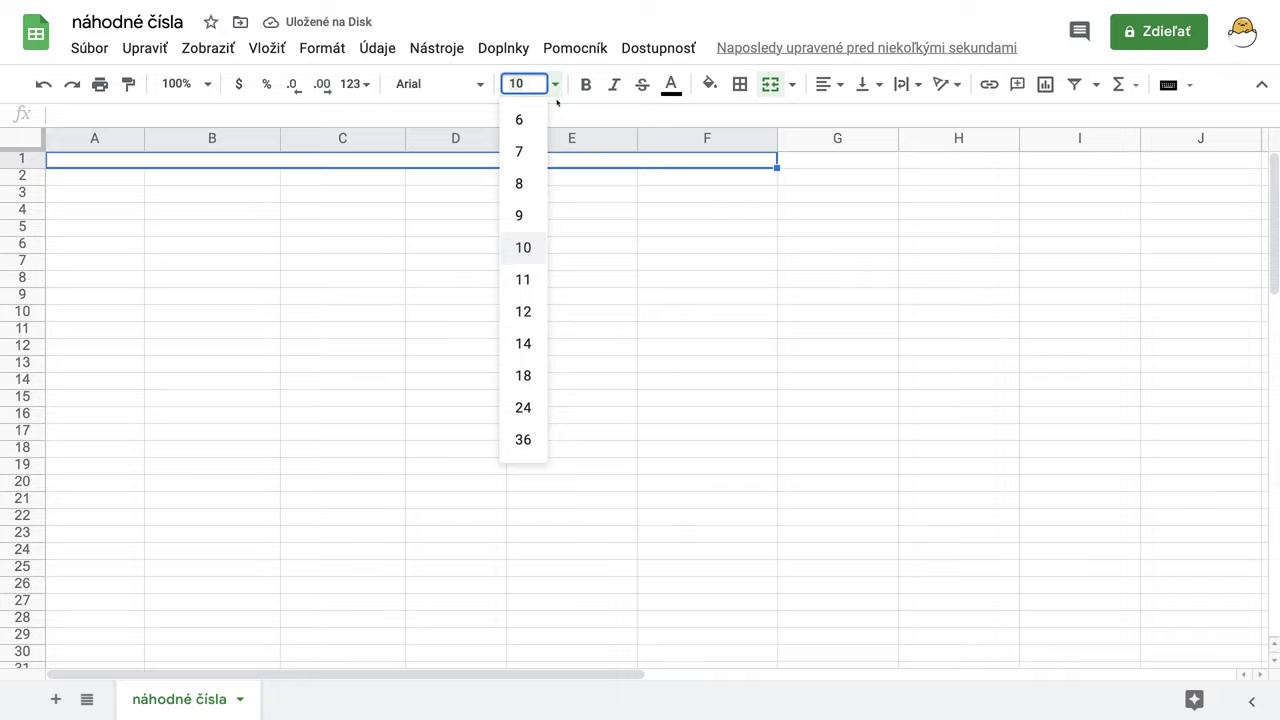
{"action": "left_click", "coordinate": [523, 408]}
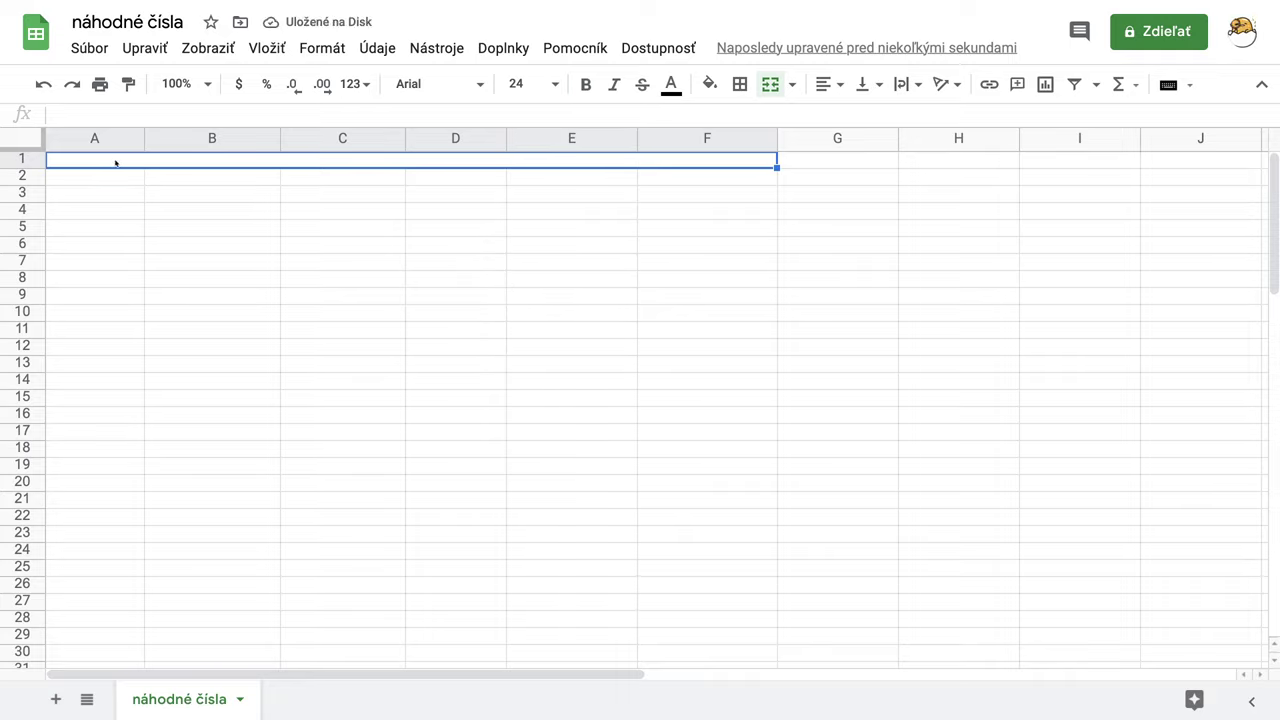
- Enter the title "Uhádni číslo od 1 do 5, na ktoré myslím" in the merged cell of row 1
{"action": "double_click", "coordinate": [115, 161]}
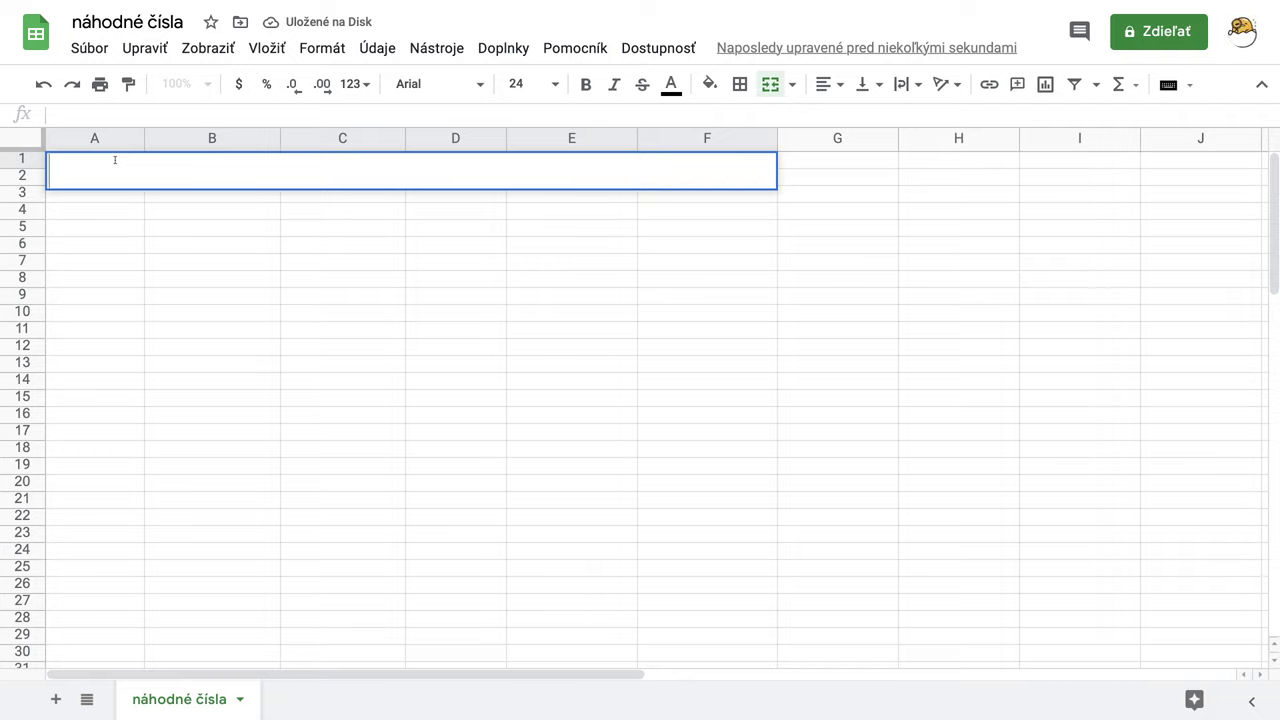
{"action": "type", "text": "Uhád"}
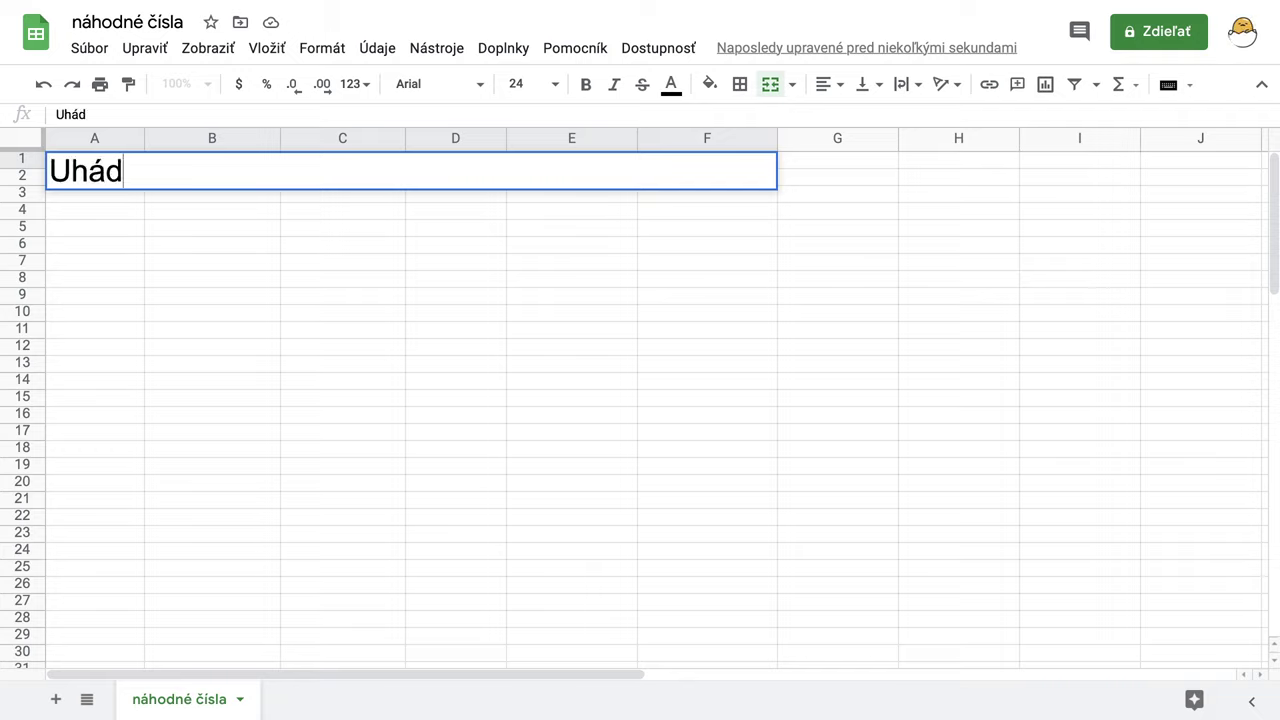
{"action": "type", "text": "ni číslo"}
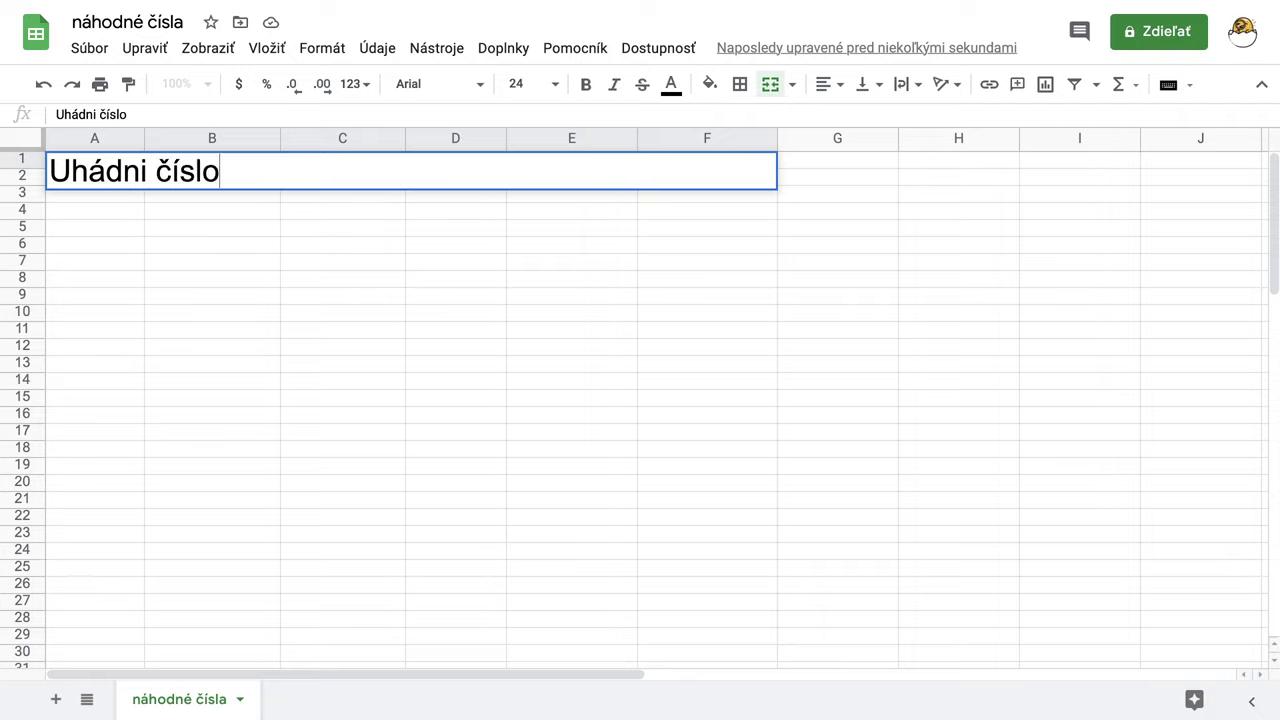
{"action": "type", "text": " od "}
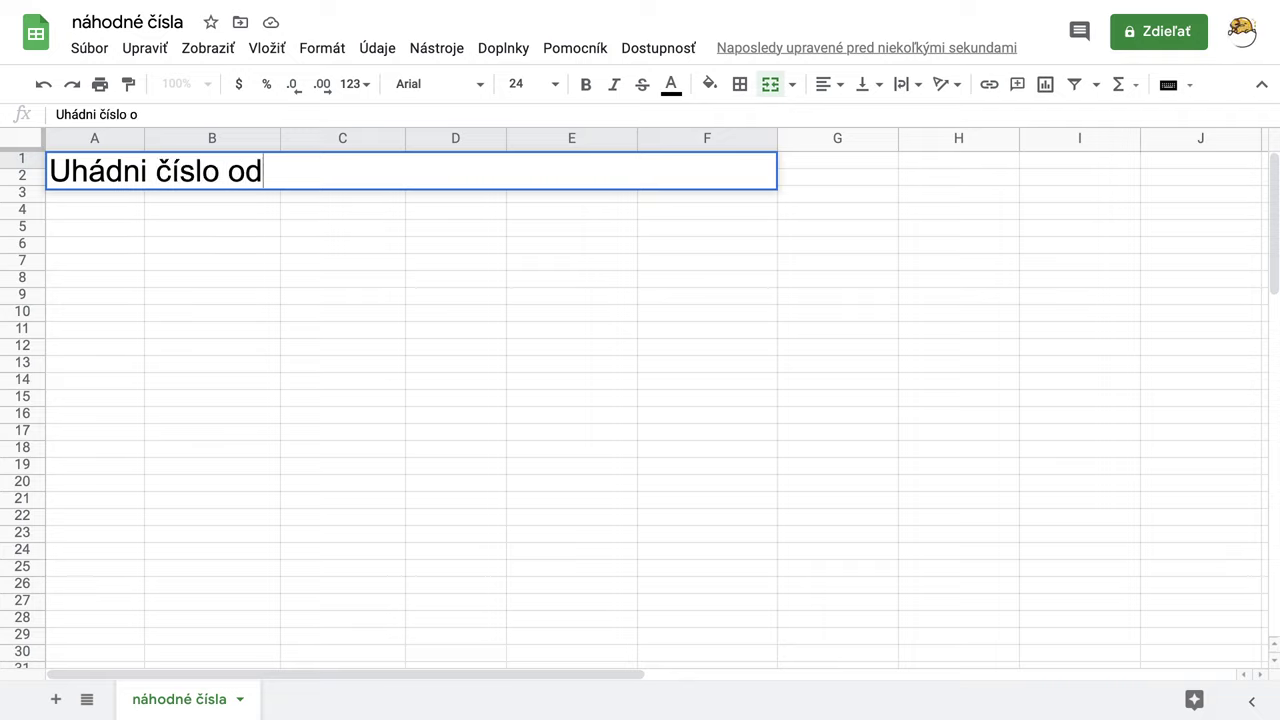
{"action": "type", "text": "1 do 5"}
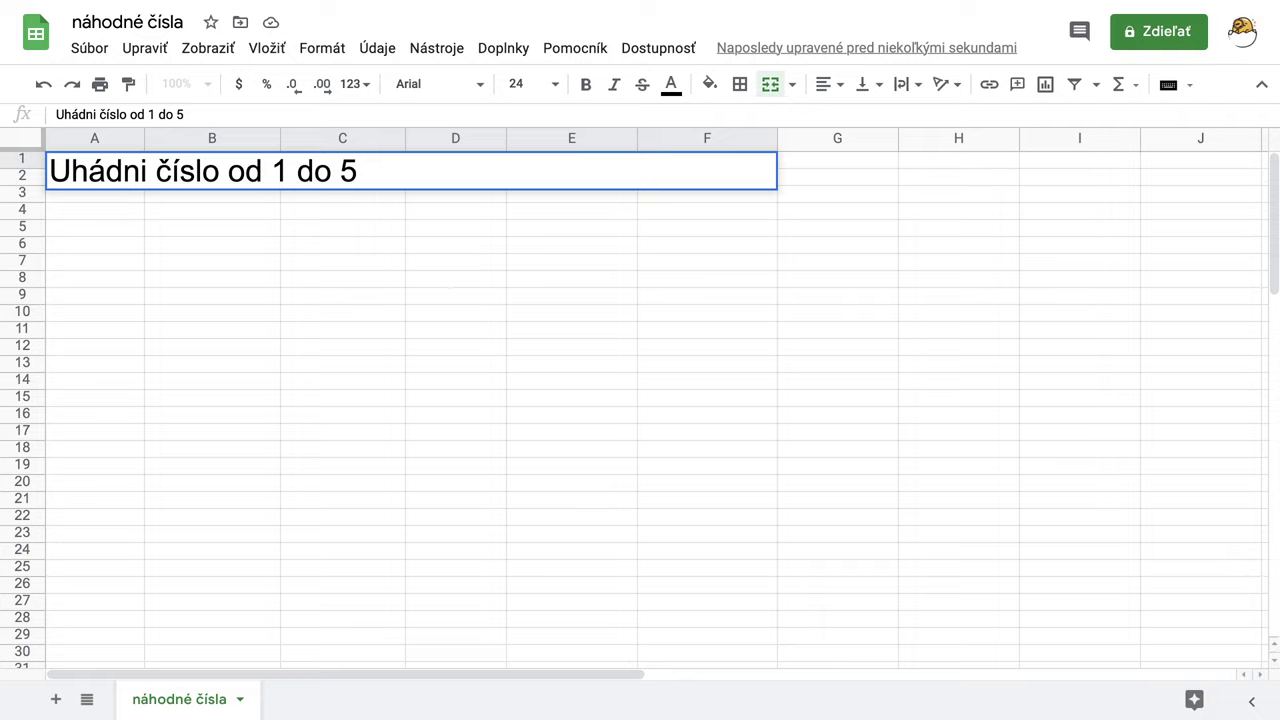
{"action": "type", "text": ", na kt"}
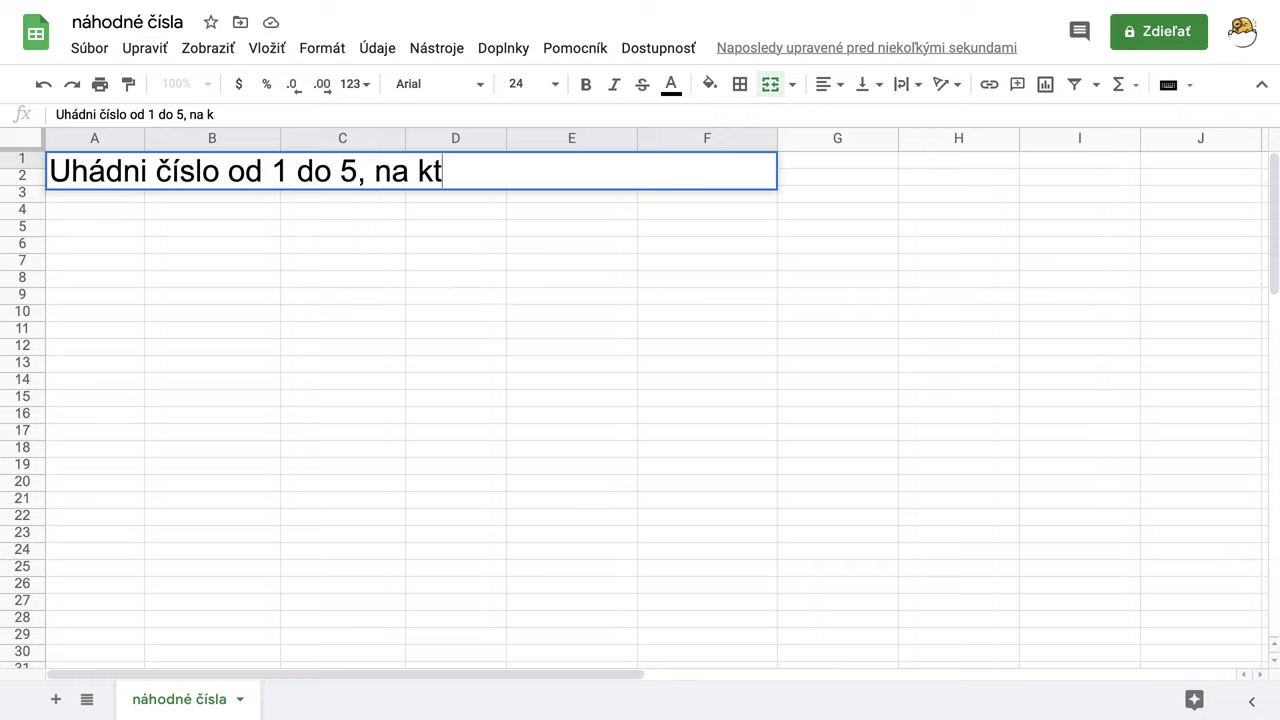
{"action": "type", "text": "oré myslím"}
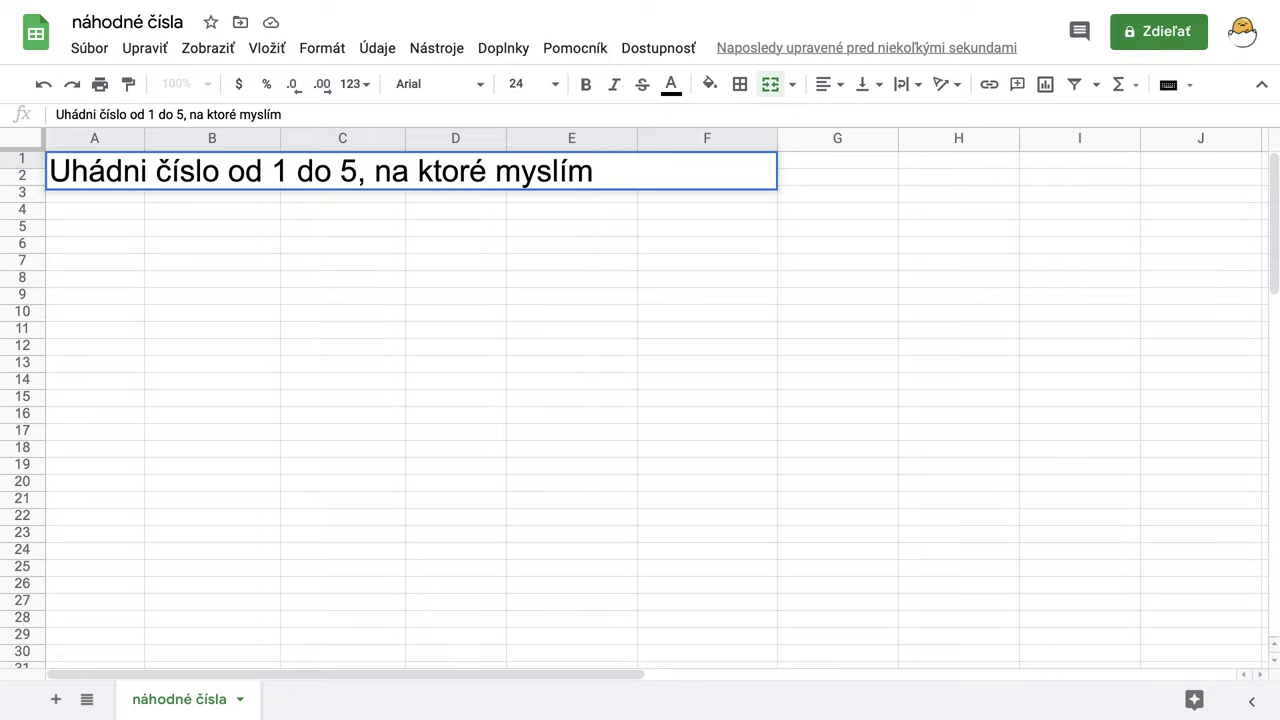
{"action": "key", "text": "Return"}
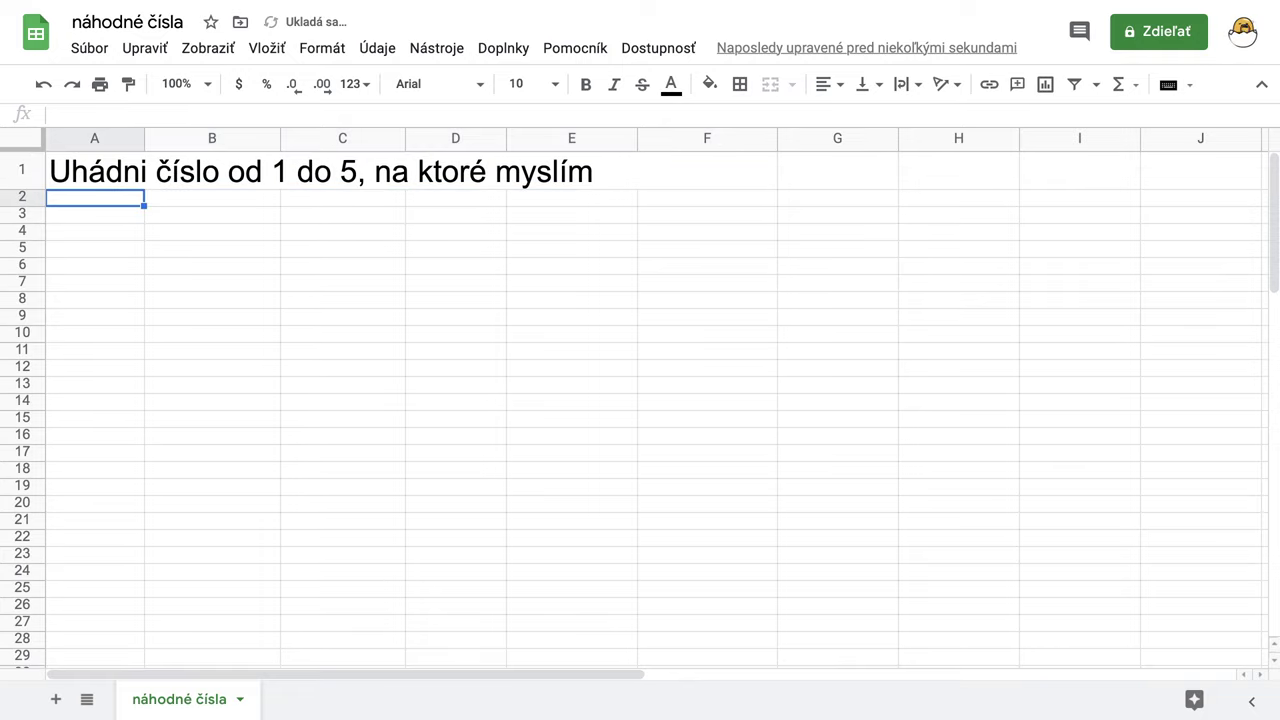
- Center the title horizontally in the merged cell A1:F1
{"action": "left_click", "coordinate": [258, 176]}
{"action": "key", "text": "Return"}
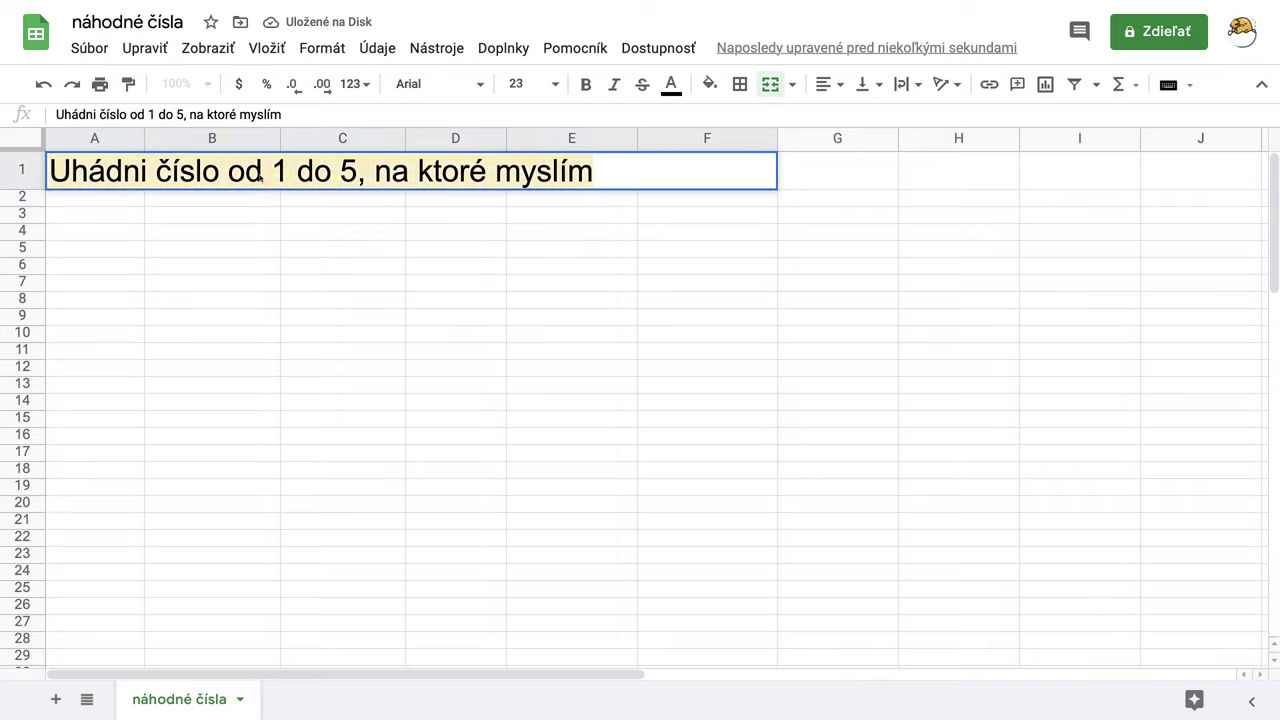
{"action": "left_click", "coordinate": [840, 85]}
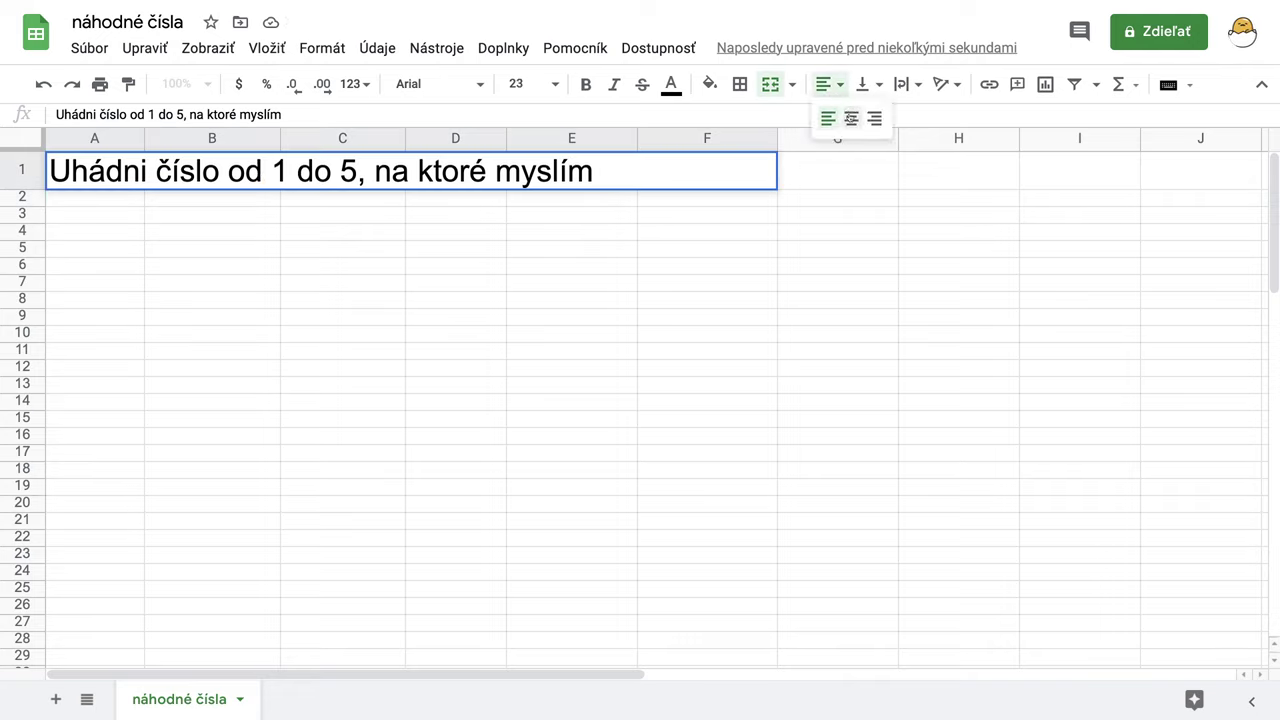
{"action": "left_click", "coordinate": [849, 119]}
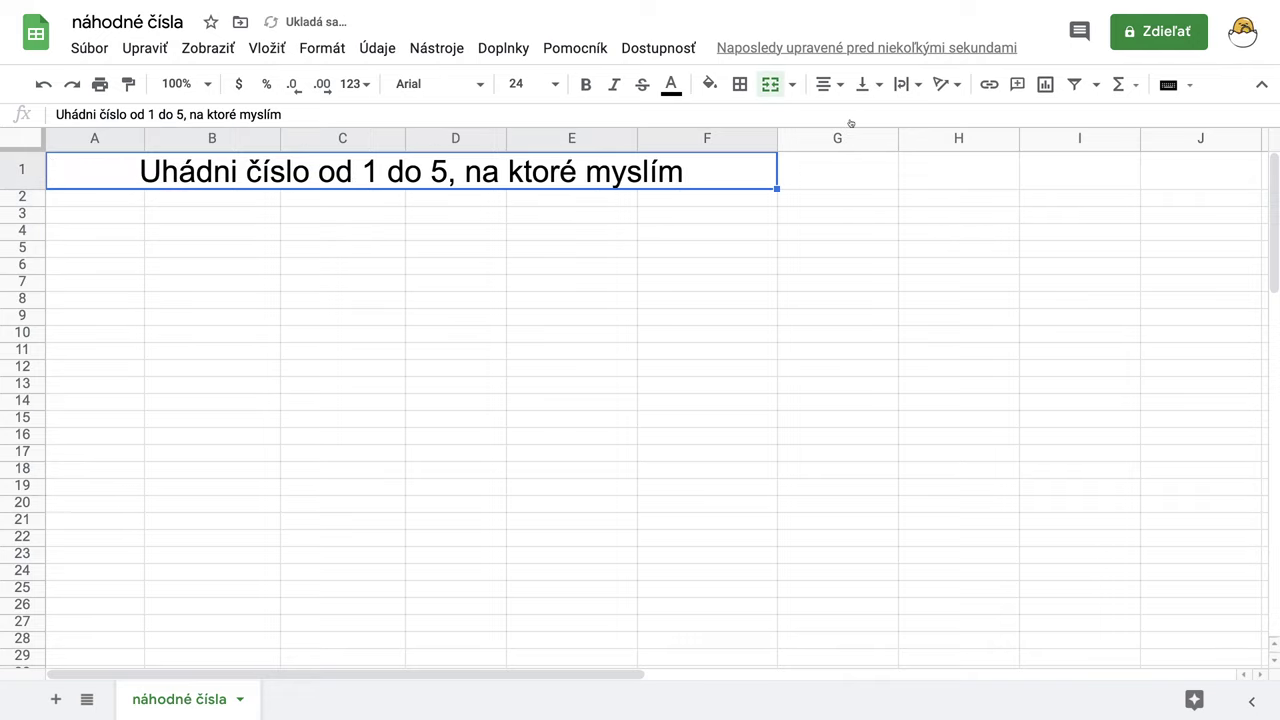
- Enter the label "číslo na ktoré myslím" in cell A3 and widen column A to fit the text
{"action": "left_click", "coordinate": [83, 219]}
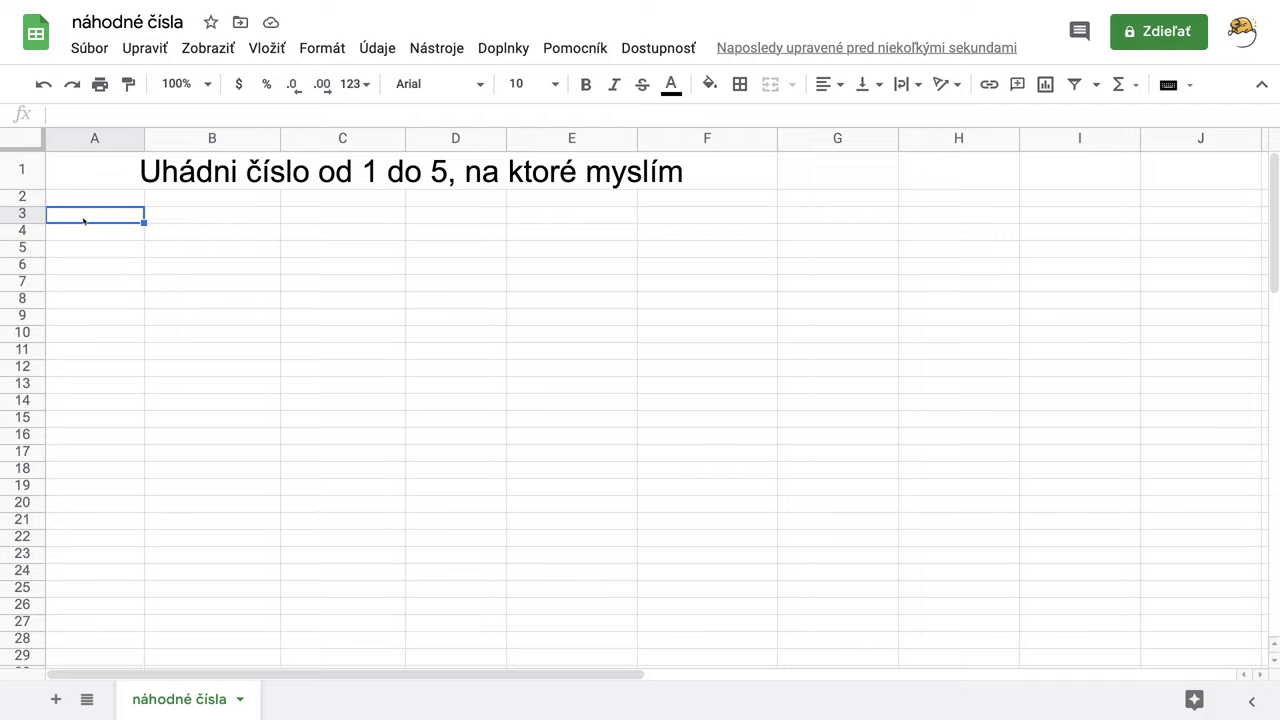
{"action": "type", "text": "čí"}
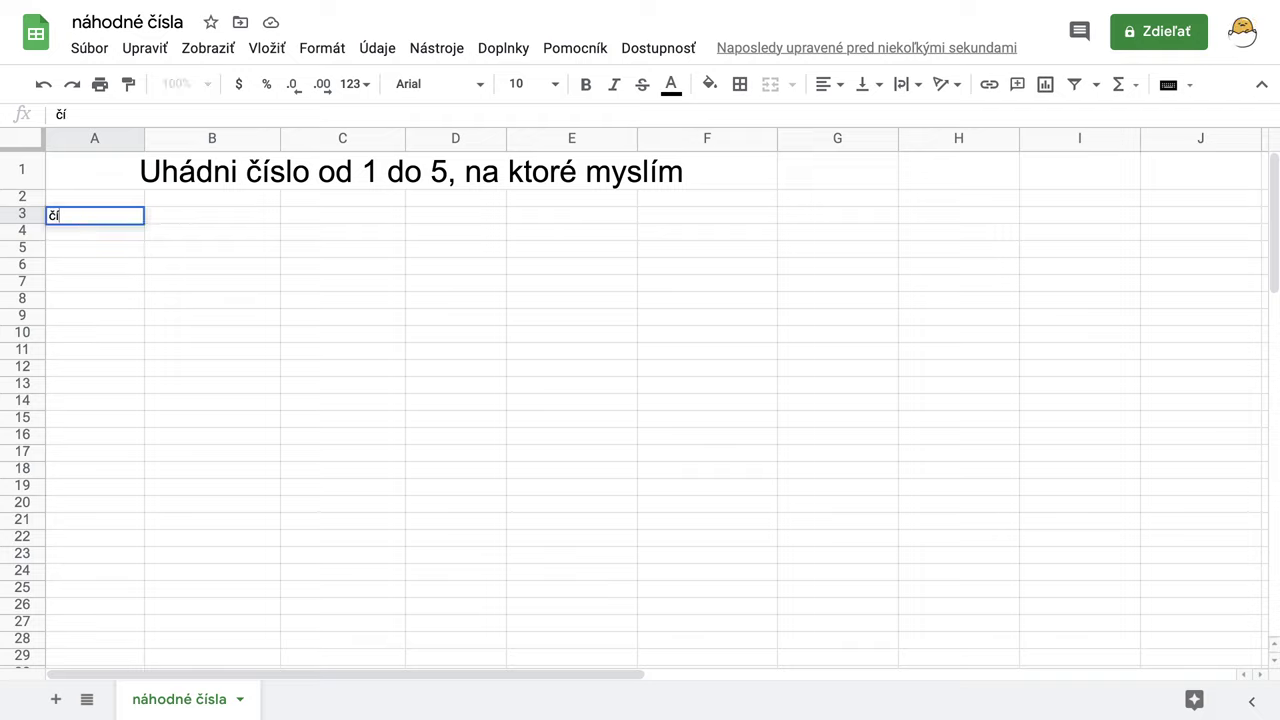
{"action": "type", "text": "slo na kto"}
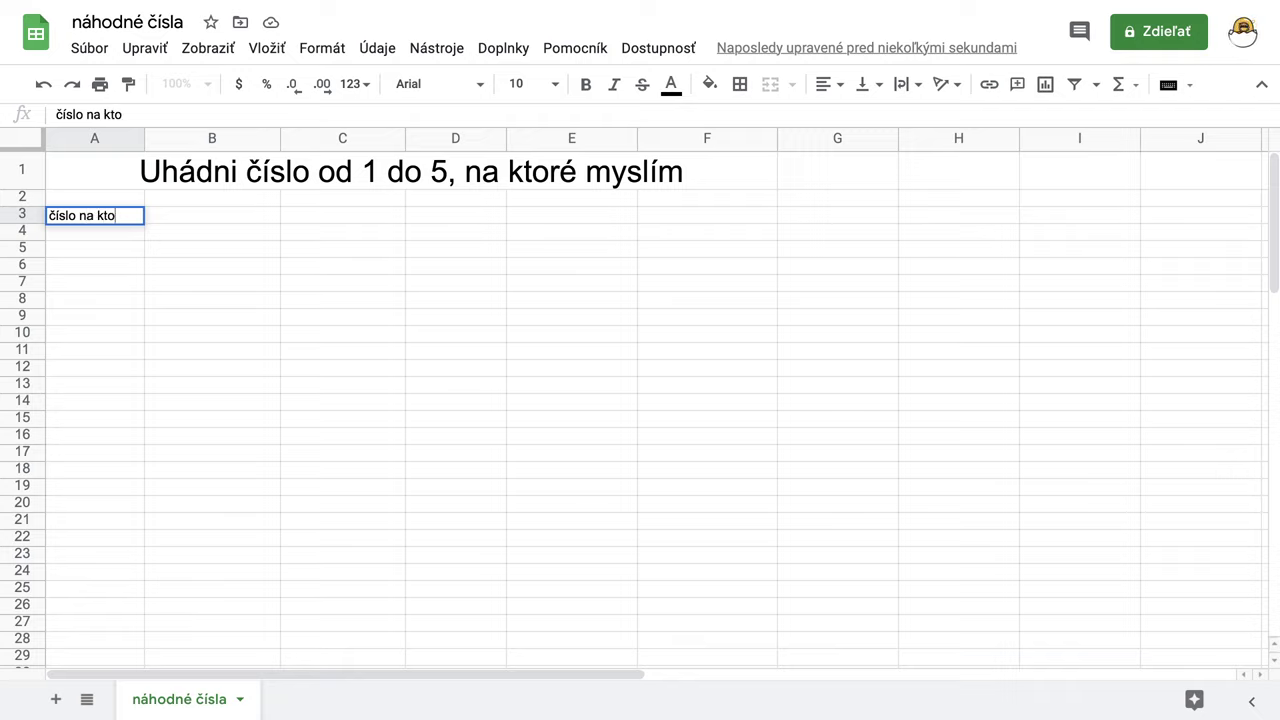
{"action": "type", "text": "ré my"}
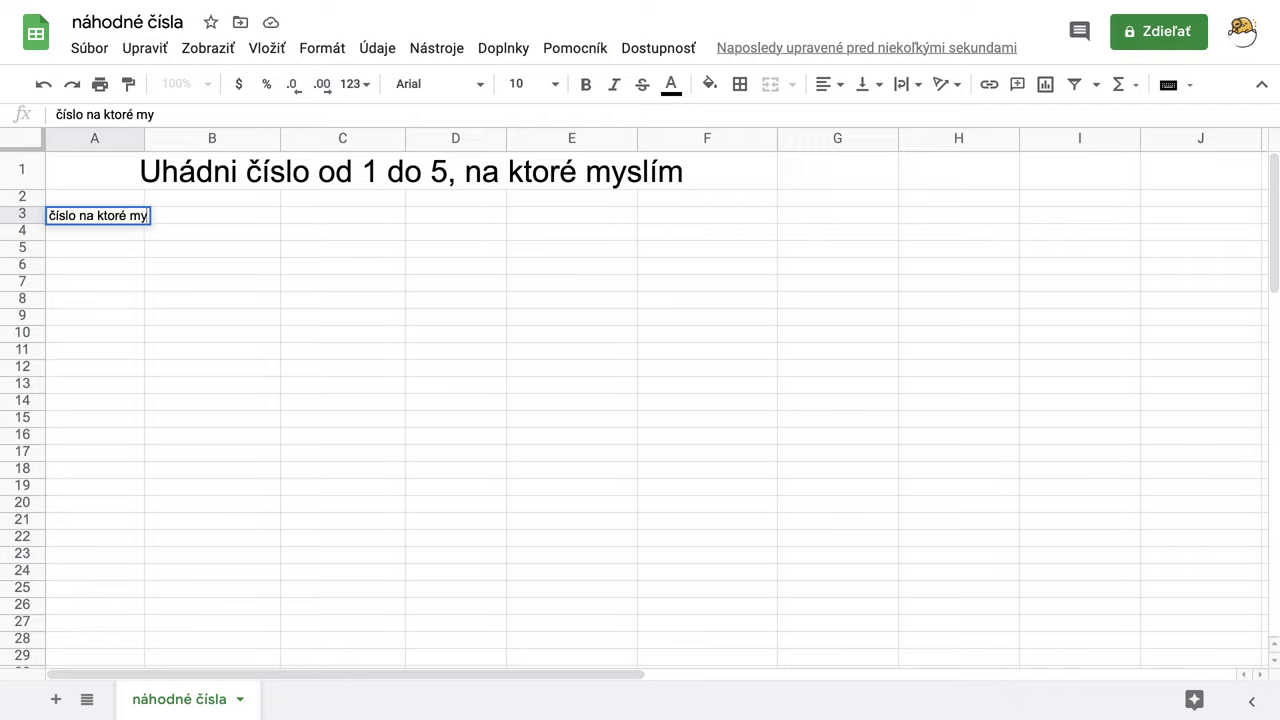
{"action": "type", "text": "slím"}
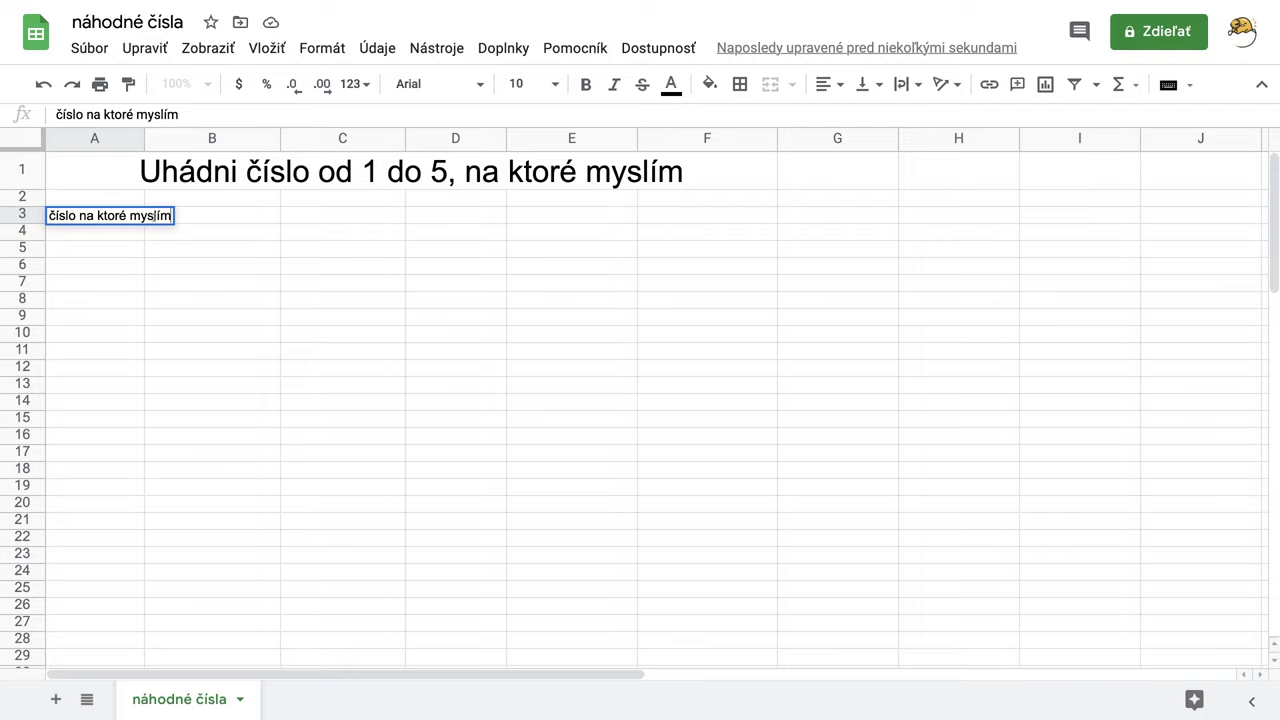
{"action": "double_click", "coordinate": [143, 139]}
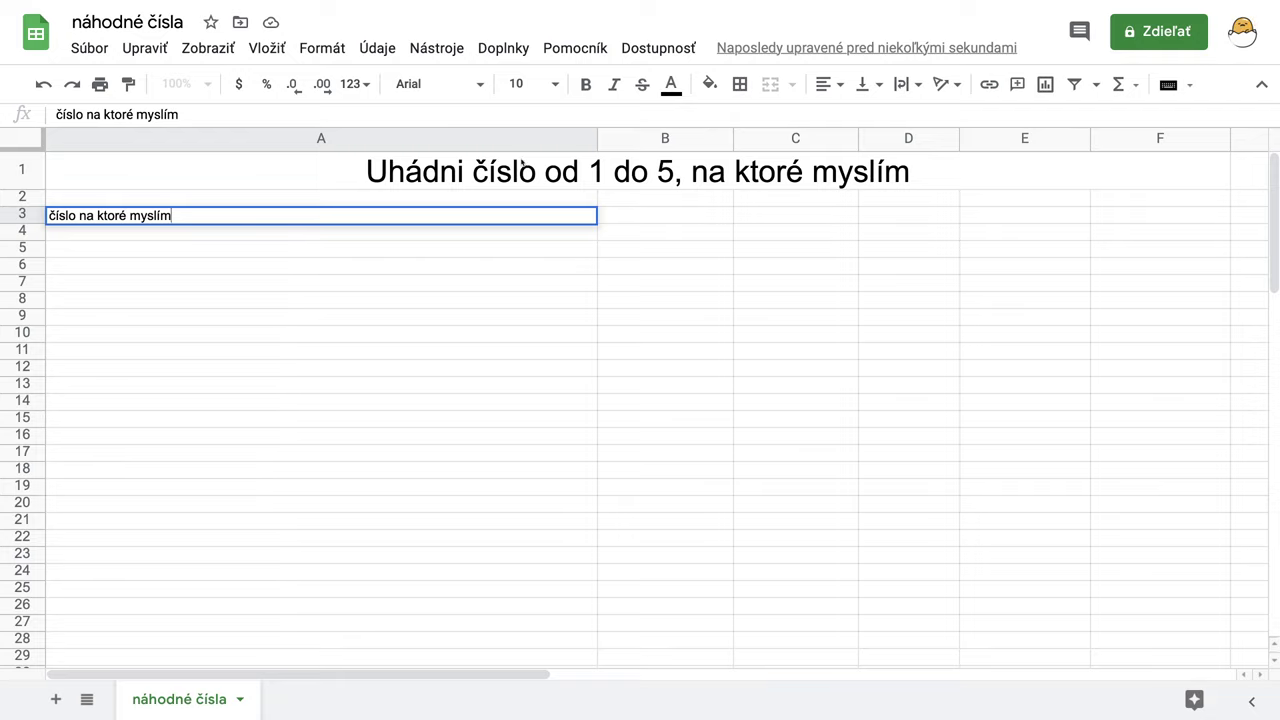
{"action": "left_click_drag", "start_coordinate": [593, 139], "coordinate": [186, 140]}
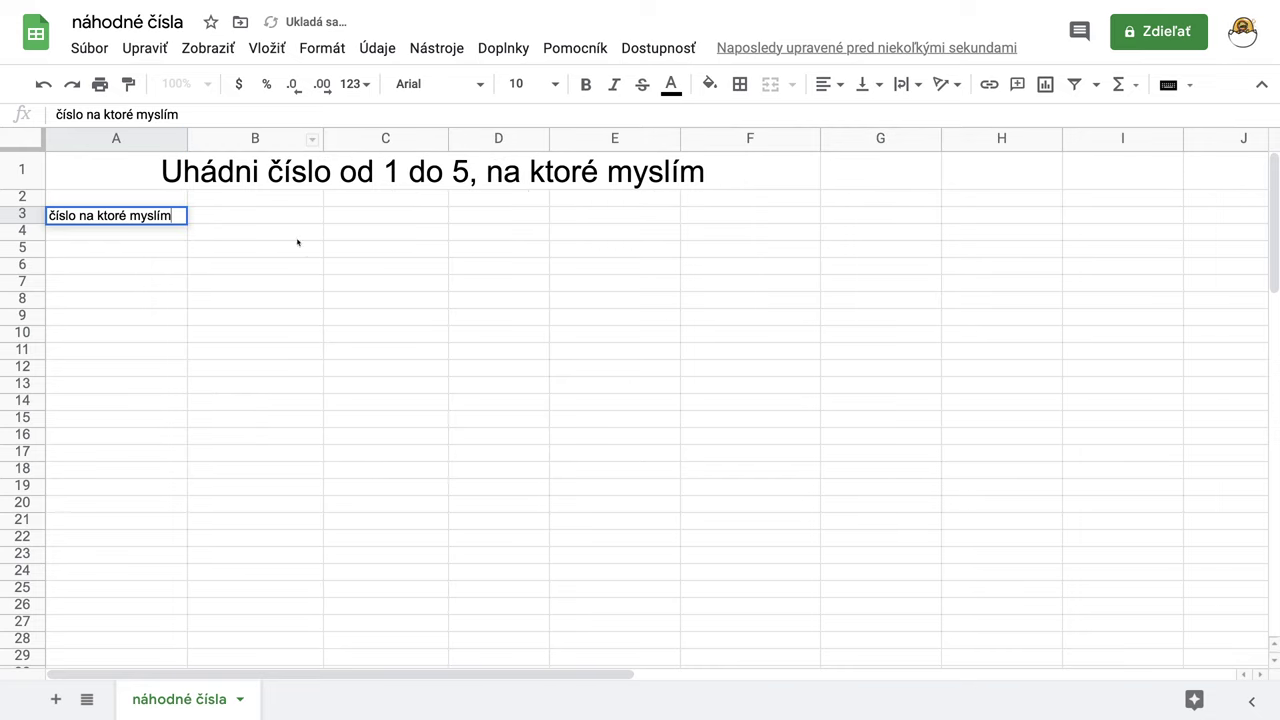
{"action": "key", "text": "Return"}
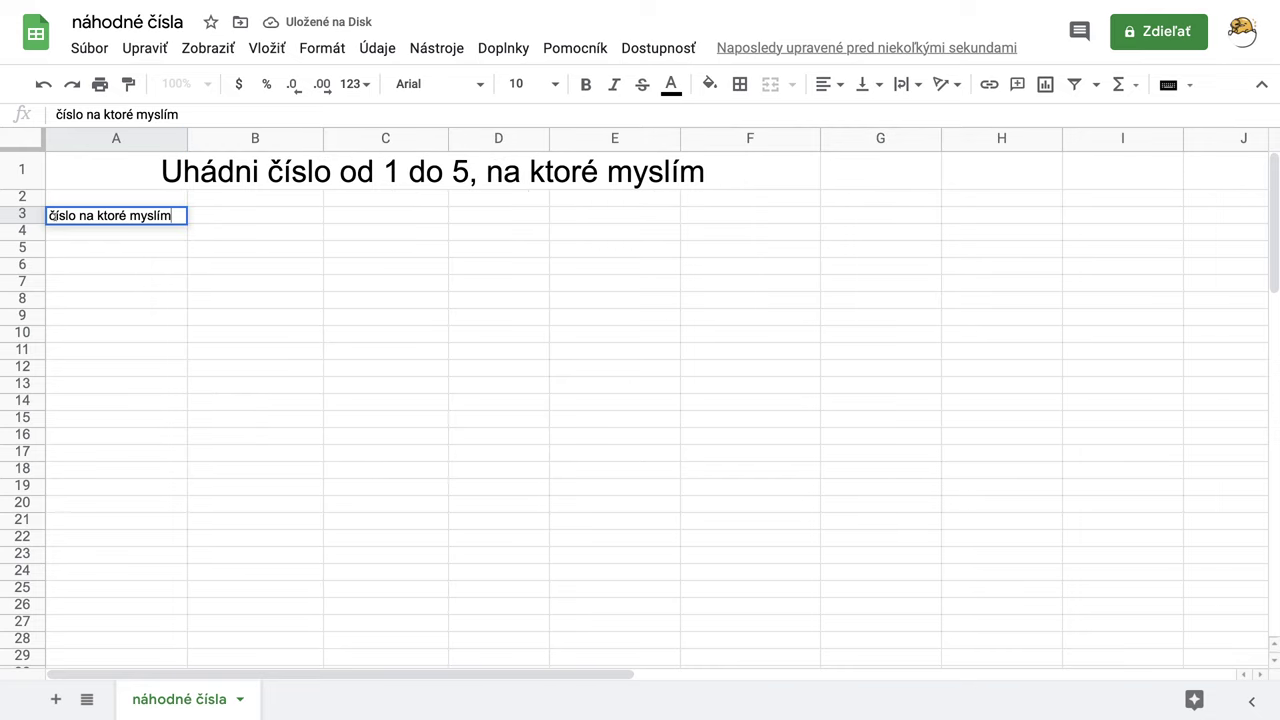
- Set the font size of the A3 label to 18 and widen column A so it fits on one line
{"action": "left_click_drag", "start_coordinate": [173, 215], "coordinate": [48, 215]}
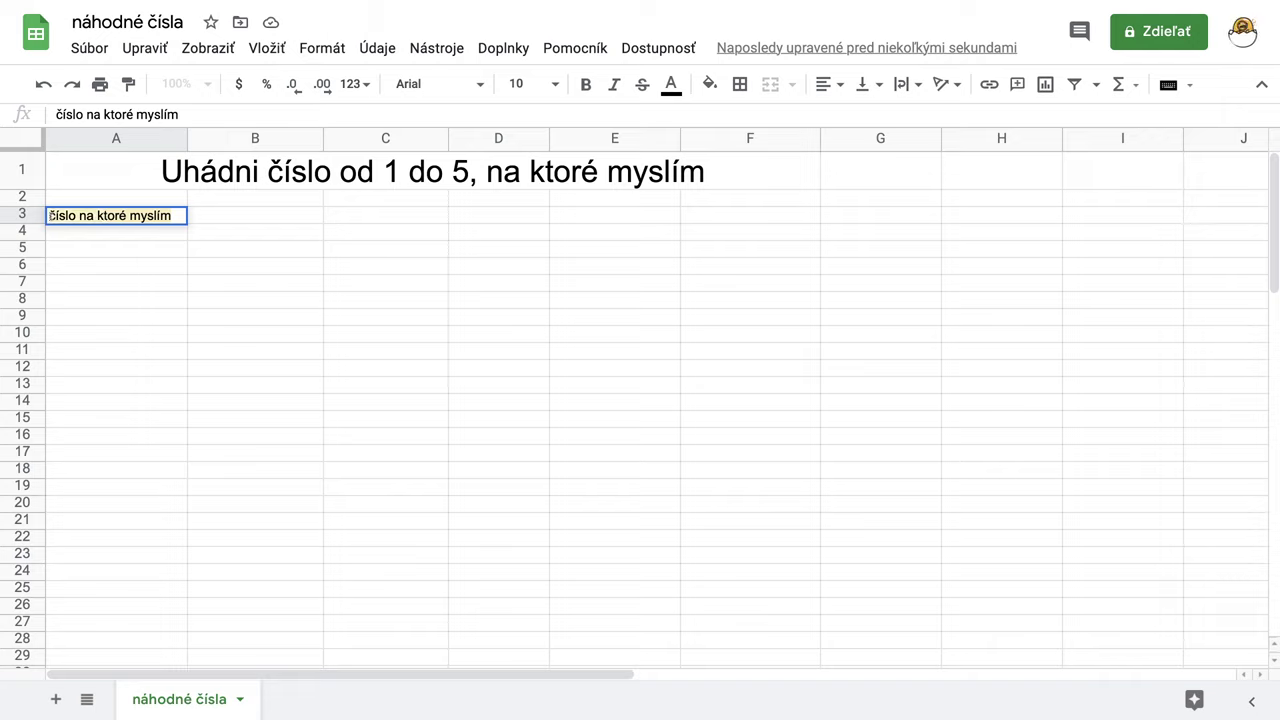
{"action": "left_click", "coordinate": [555, 88]}
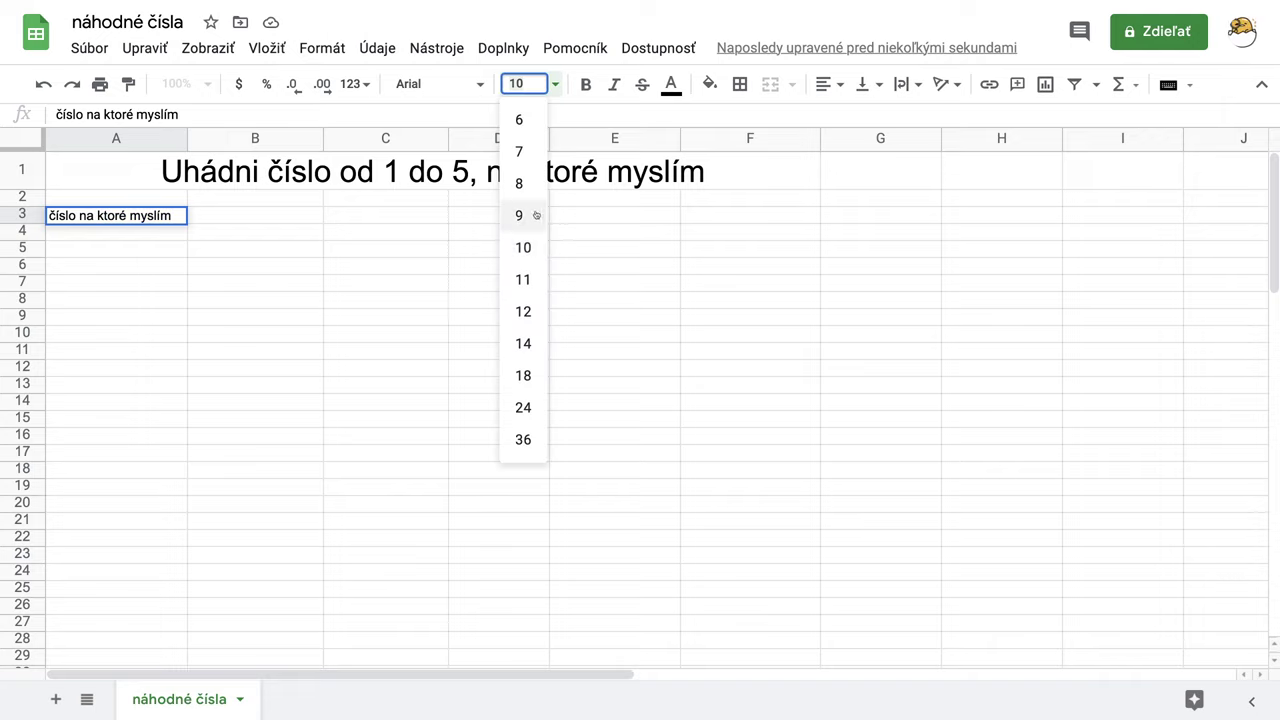
{"action": "left_click", "coordinate": [523, 376]}
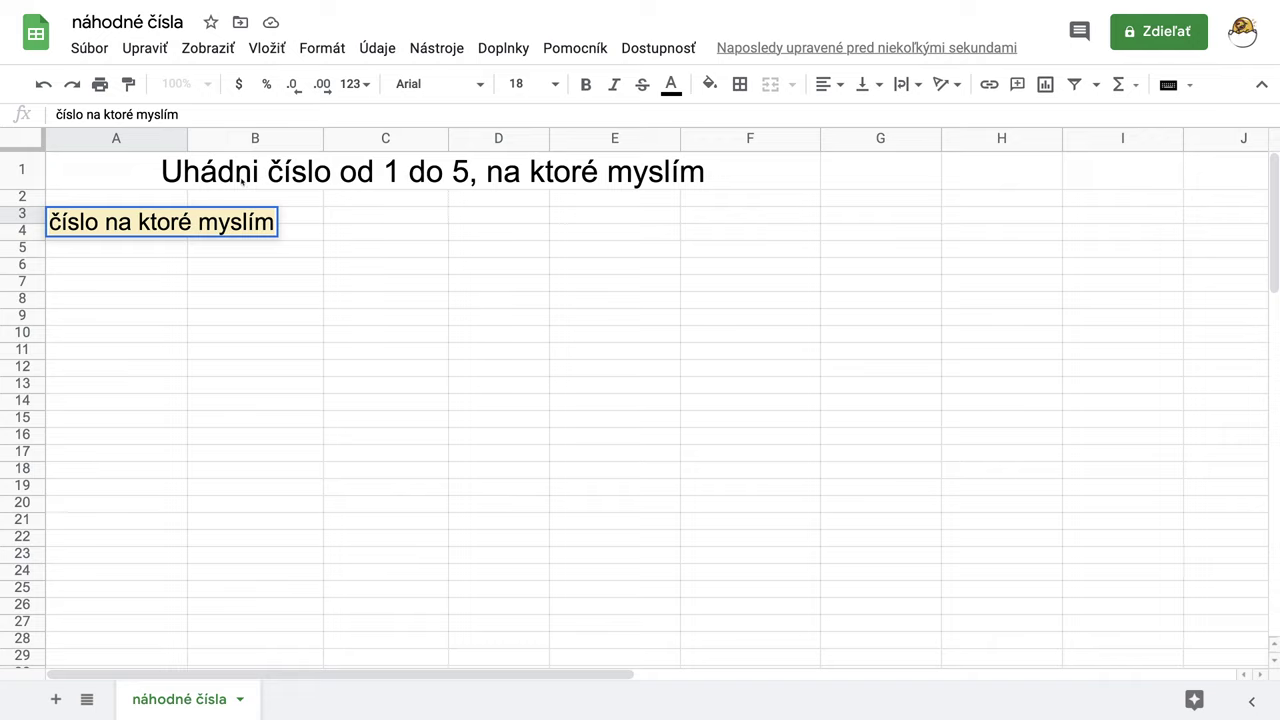
{"action": "left_click", "coordinate": [300, 229]}
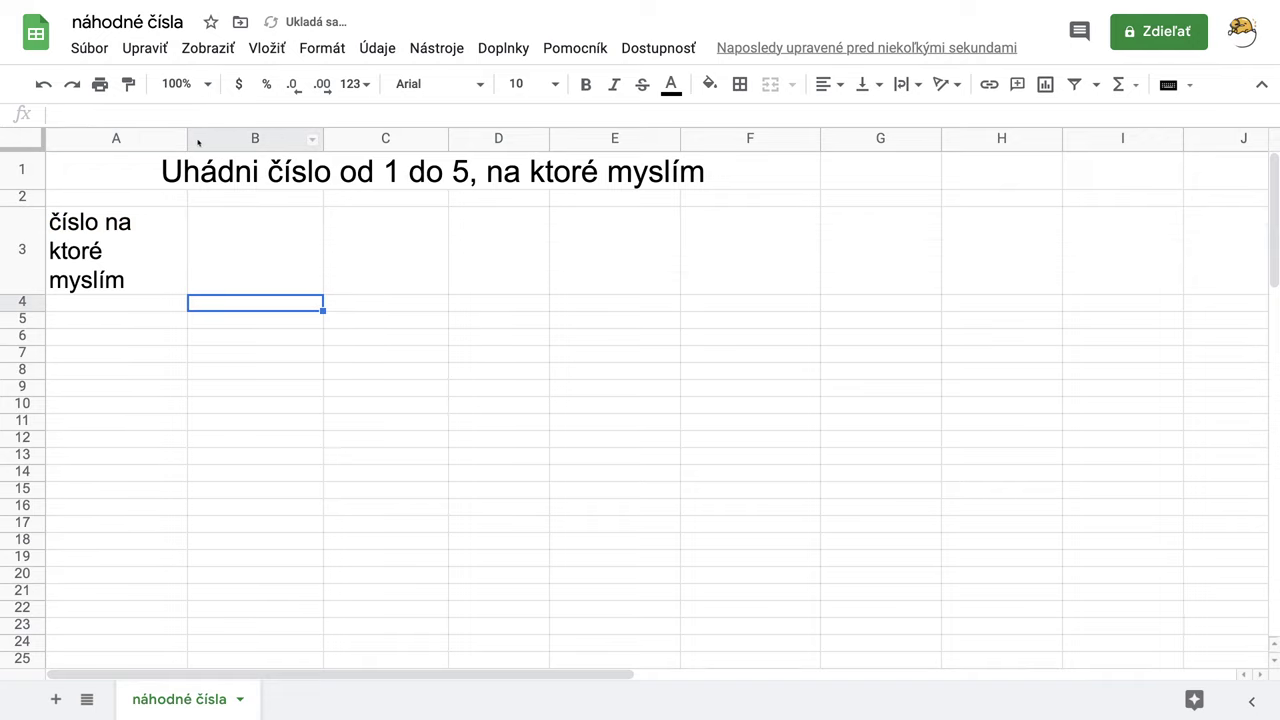
{"action": "left_click_drag", "start_coordinate": [187, 140], "coordinate": [305, 142]}
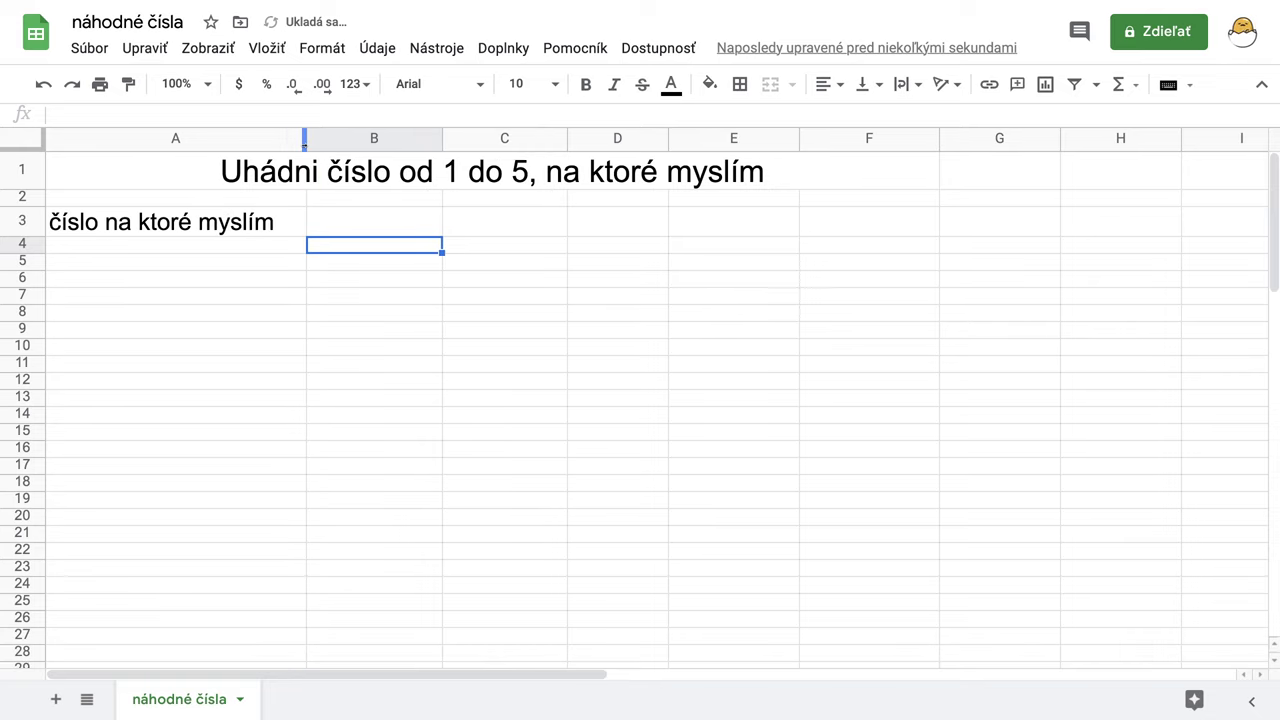
- Enter the formula =RANDBETWEEN(1,5) in cell B3, beside the "číslo na ktoré myslím" label
{"action": "left_click", "coordinate": [354, 226]}
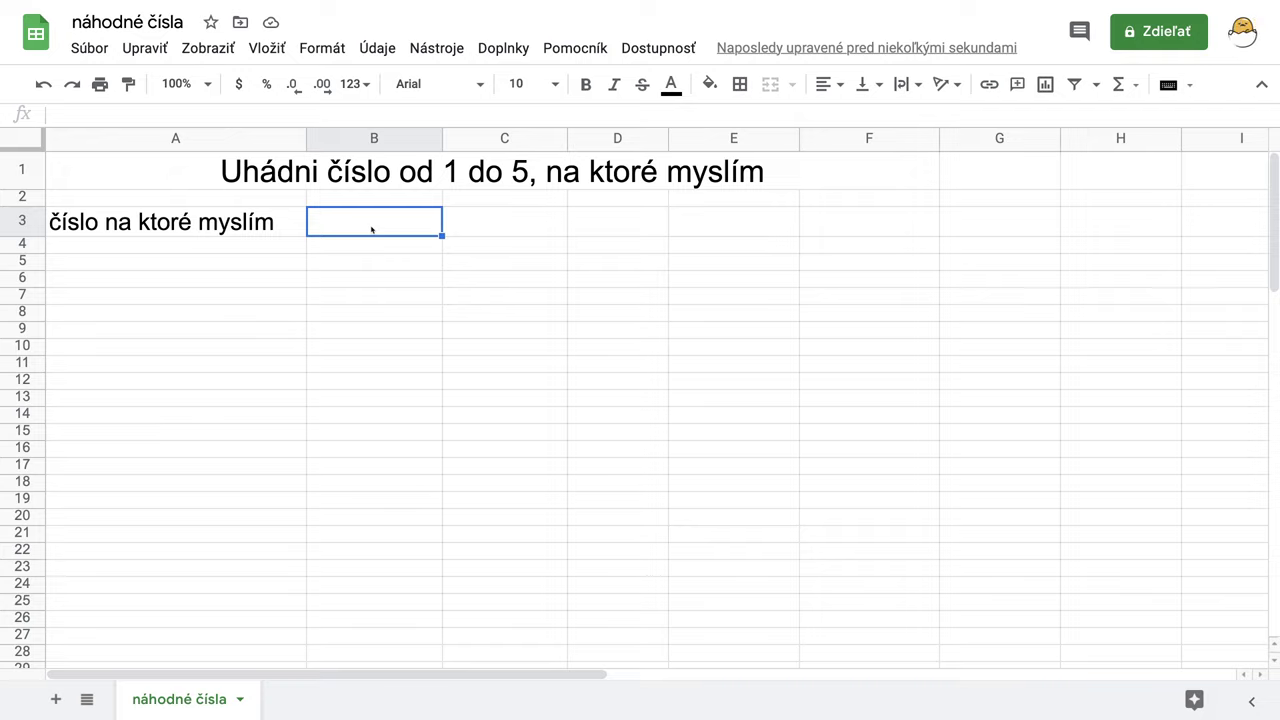
{"action": "type", "text": "="}
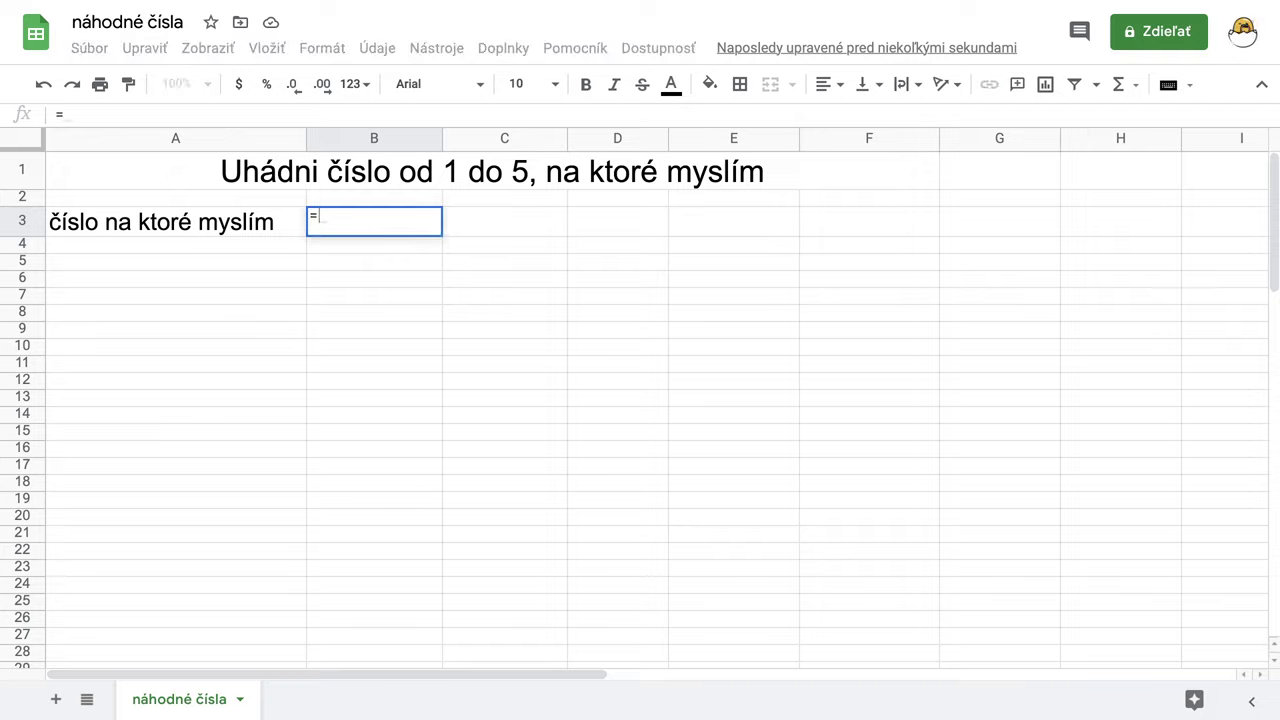
{"action": "type", "text": "ra"}
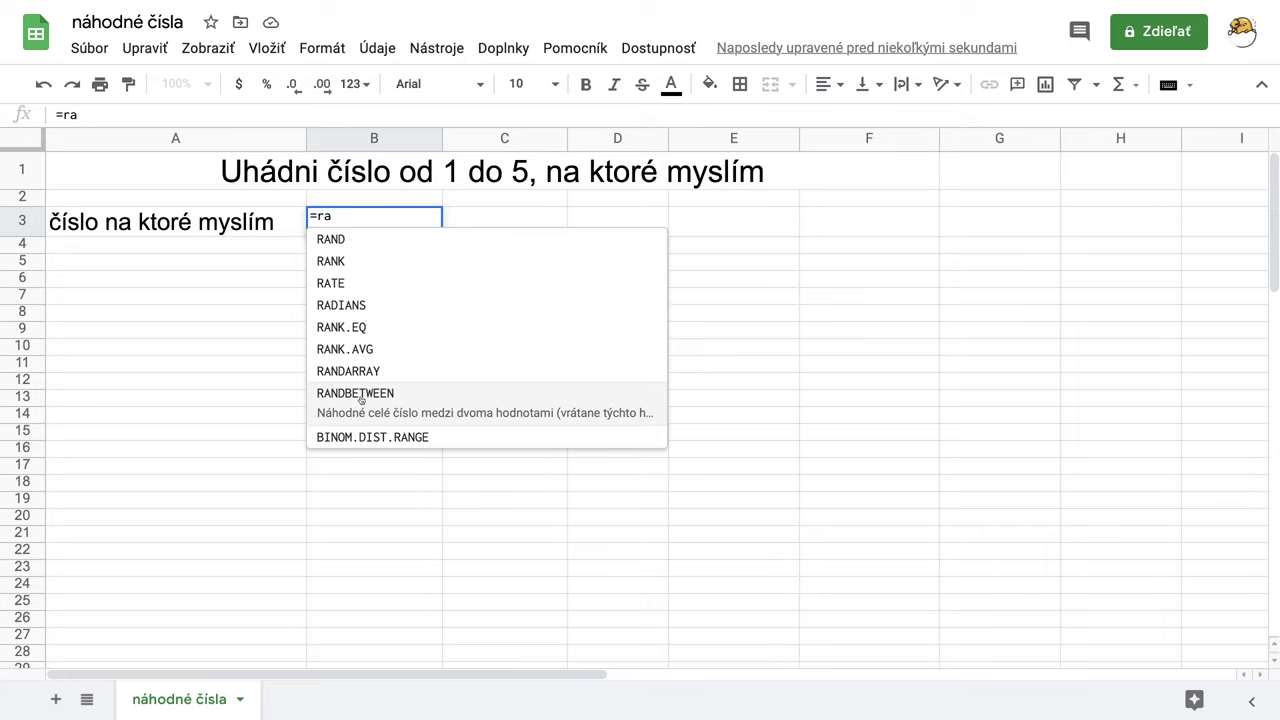
{"action": "left_click", "coordinate": [361, 395]}
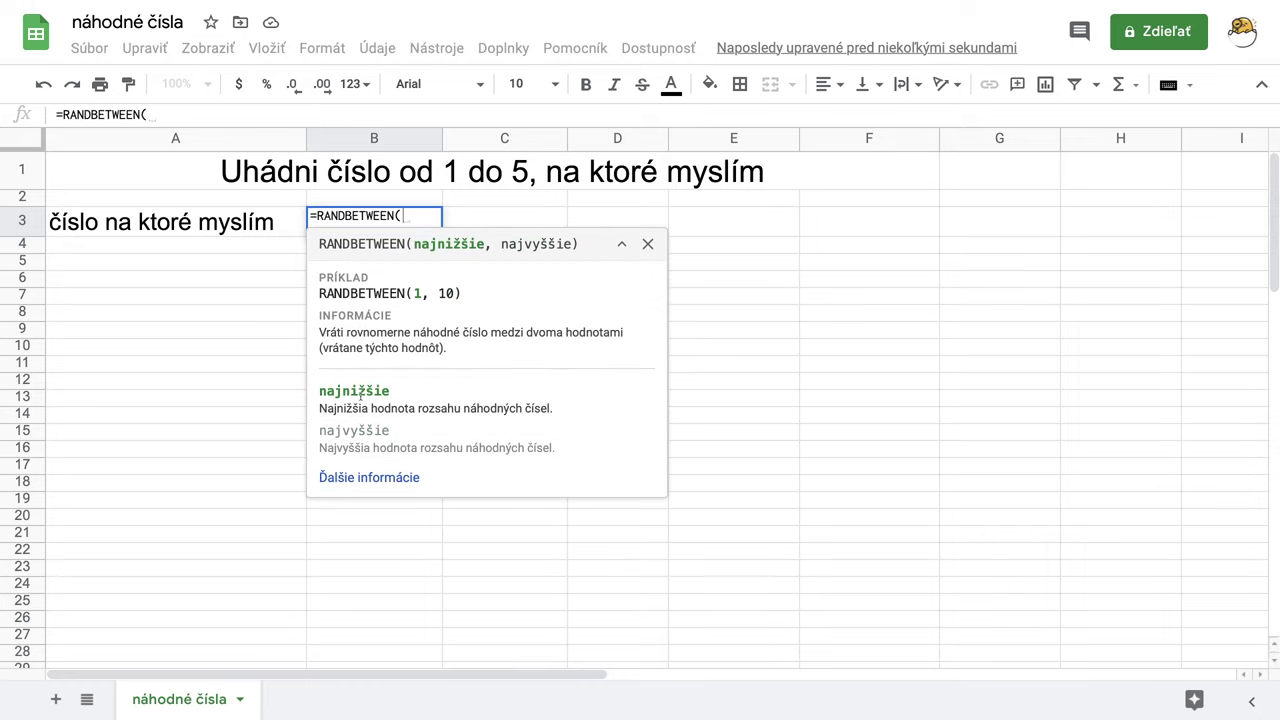
{"action": "type", "text": "1,"}
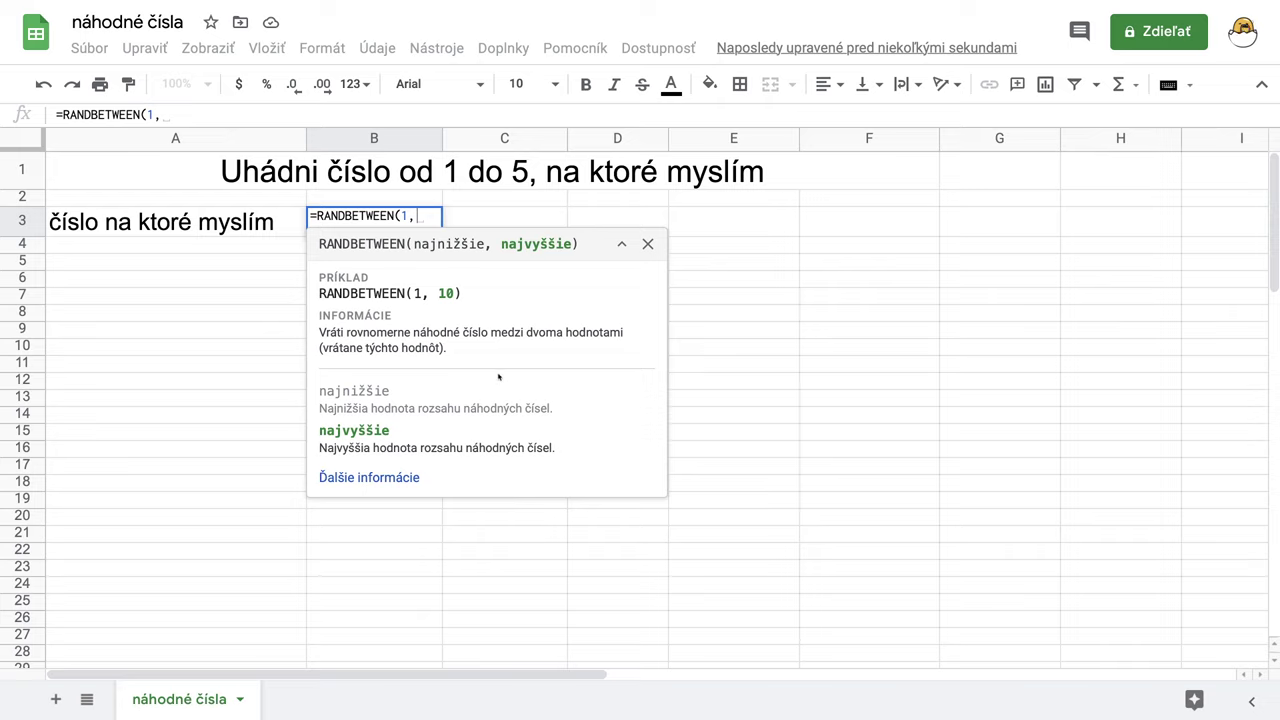
{"action": "type", "text": "5"}
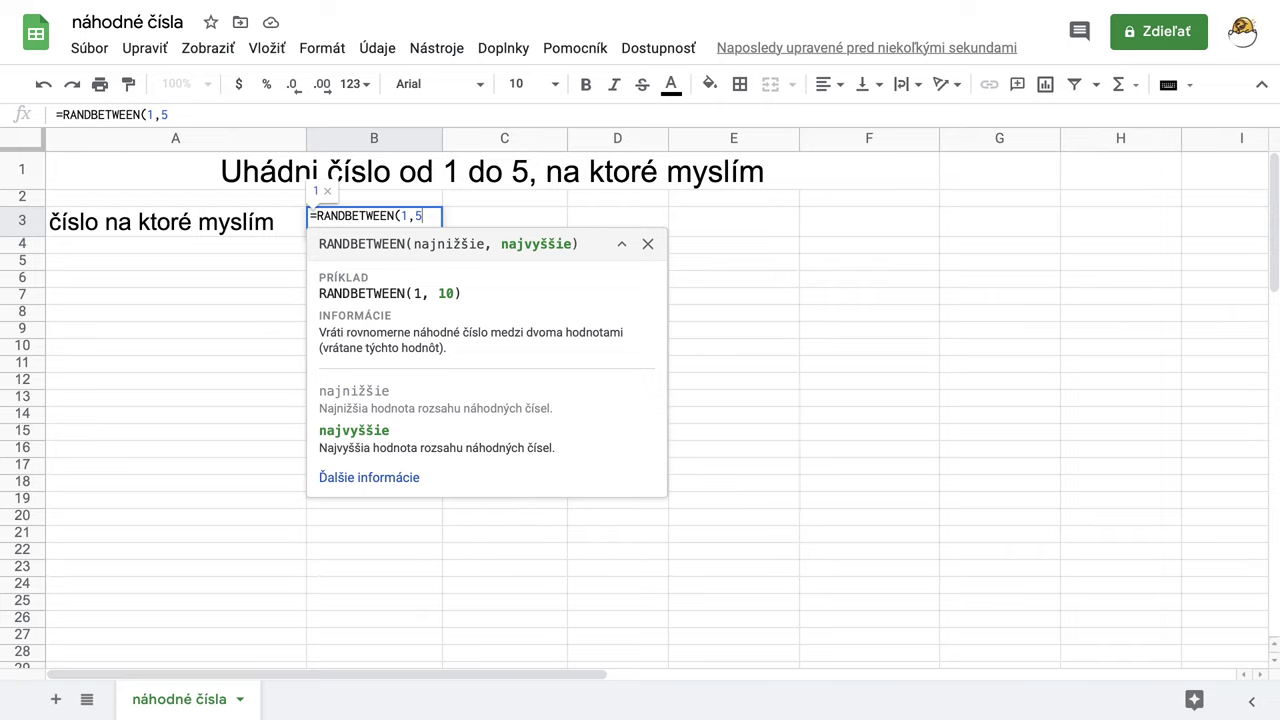
{"action": "key", "text": "Return"}
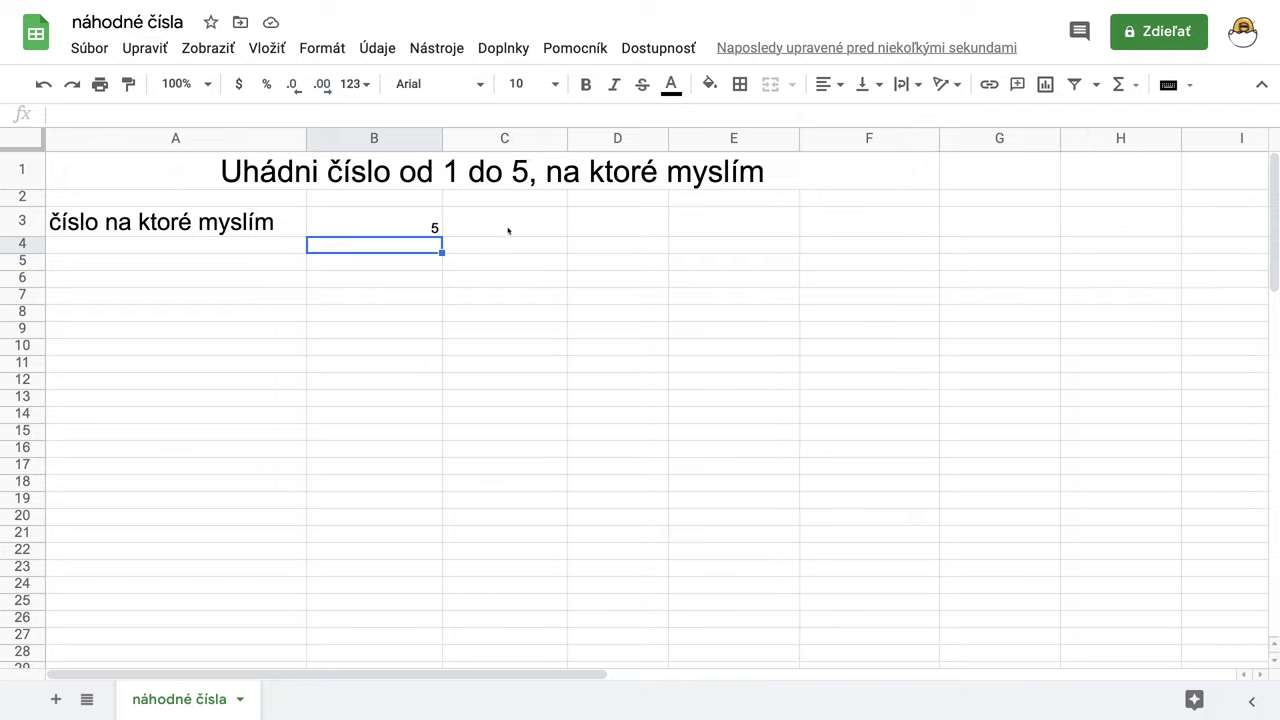
- Enter the label "môj tip" in cell C3
{"action": "left_click", "coordinate": [508, 231]}
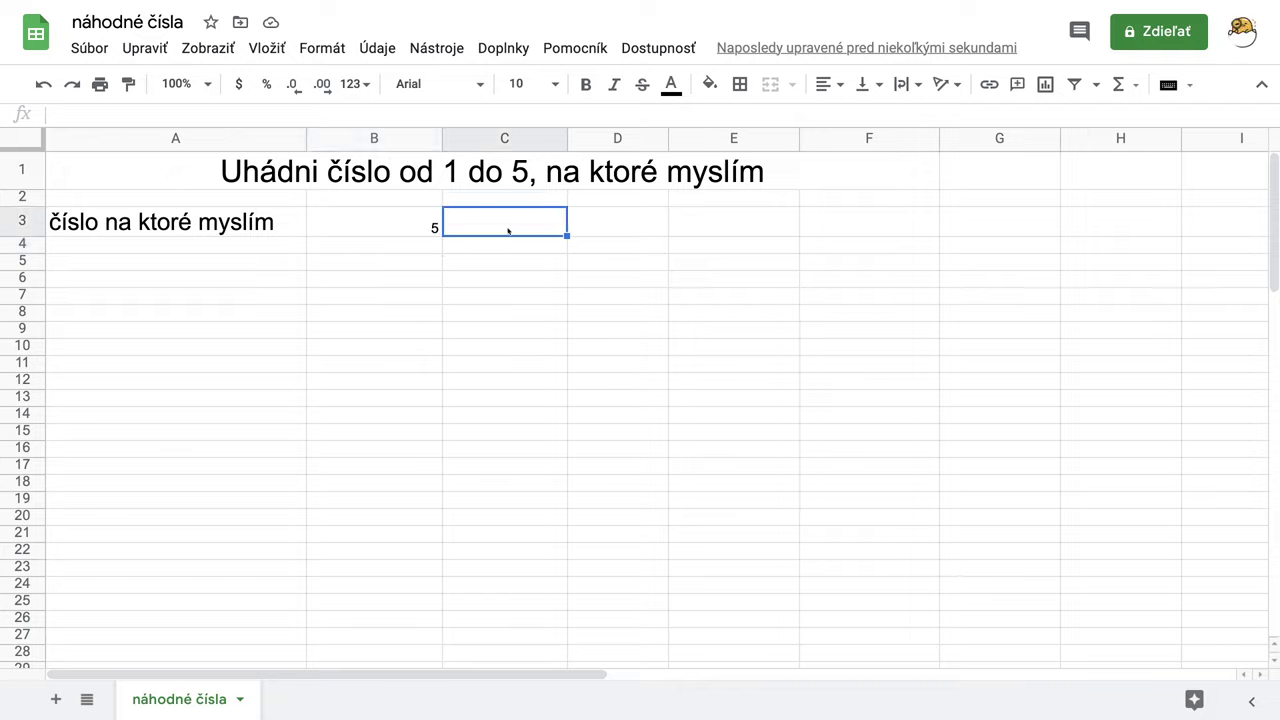
{"action": "type", "text": "m"}
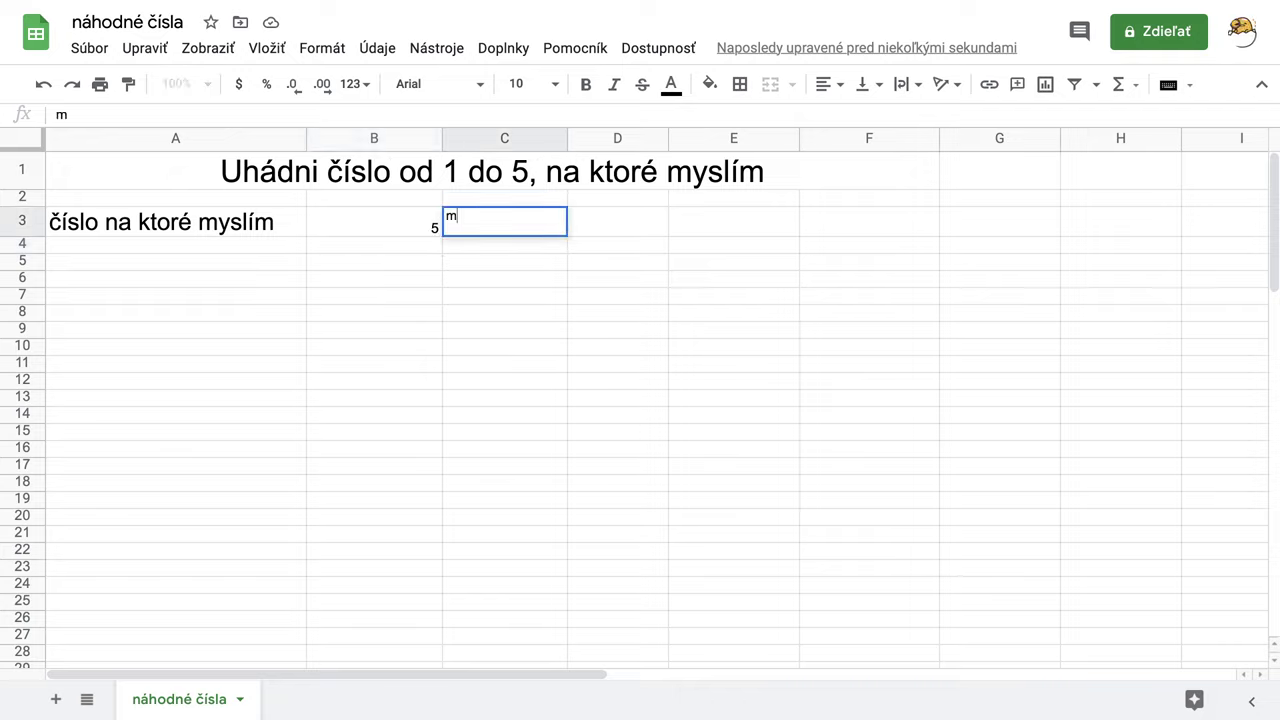
{"action": "type", "text": "ôj tip"}
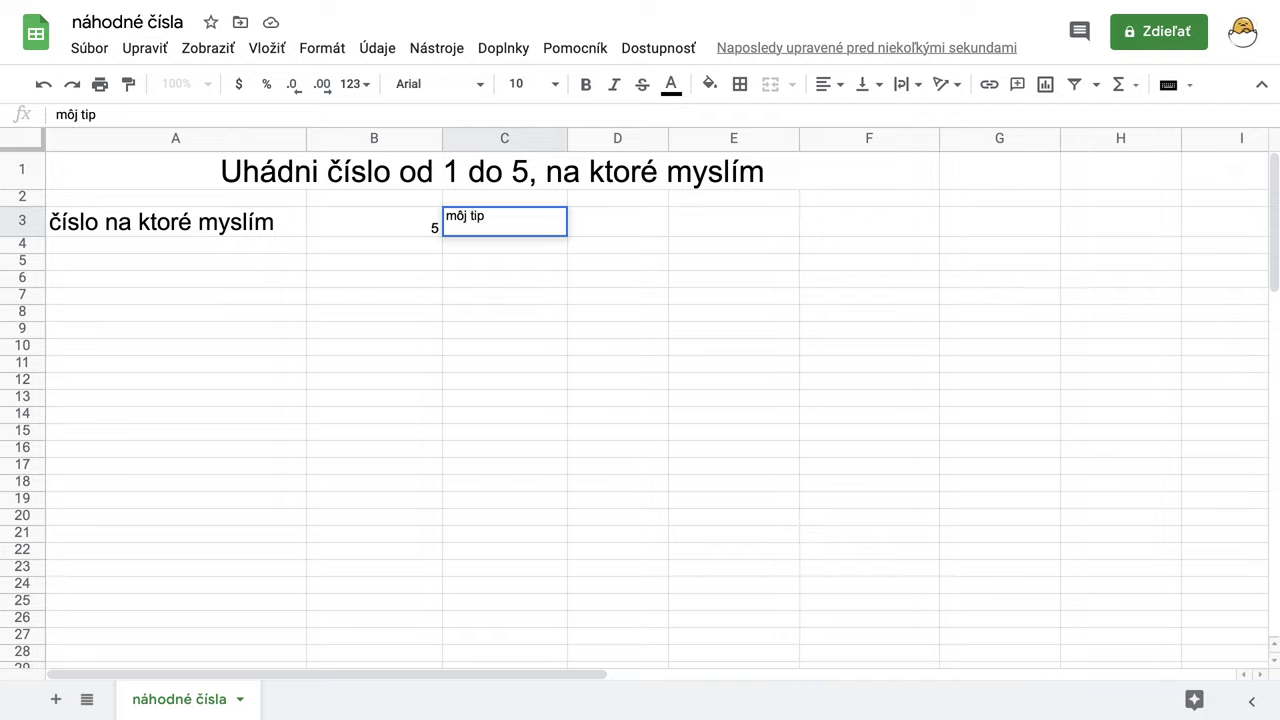
{"action": "key", "text": "Return"}
- Set the "môj tip" label in C3 to font size 18 and center it horizontally
{"action": "left_click", "coordinate": [508, 229]}
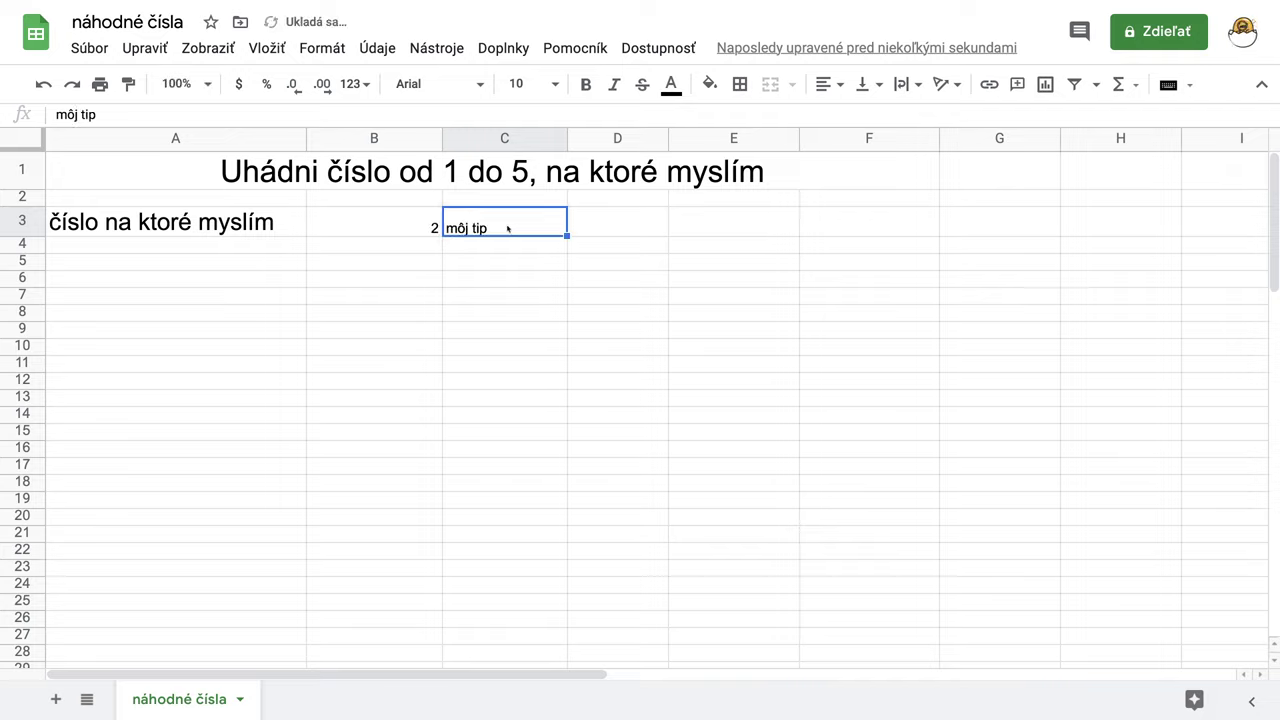
{"action": "left_click", "coordinate": [554, 84]}
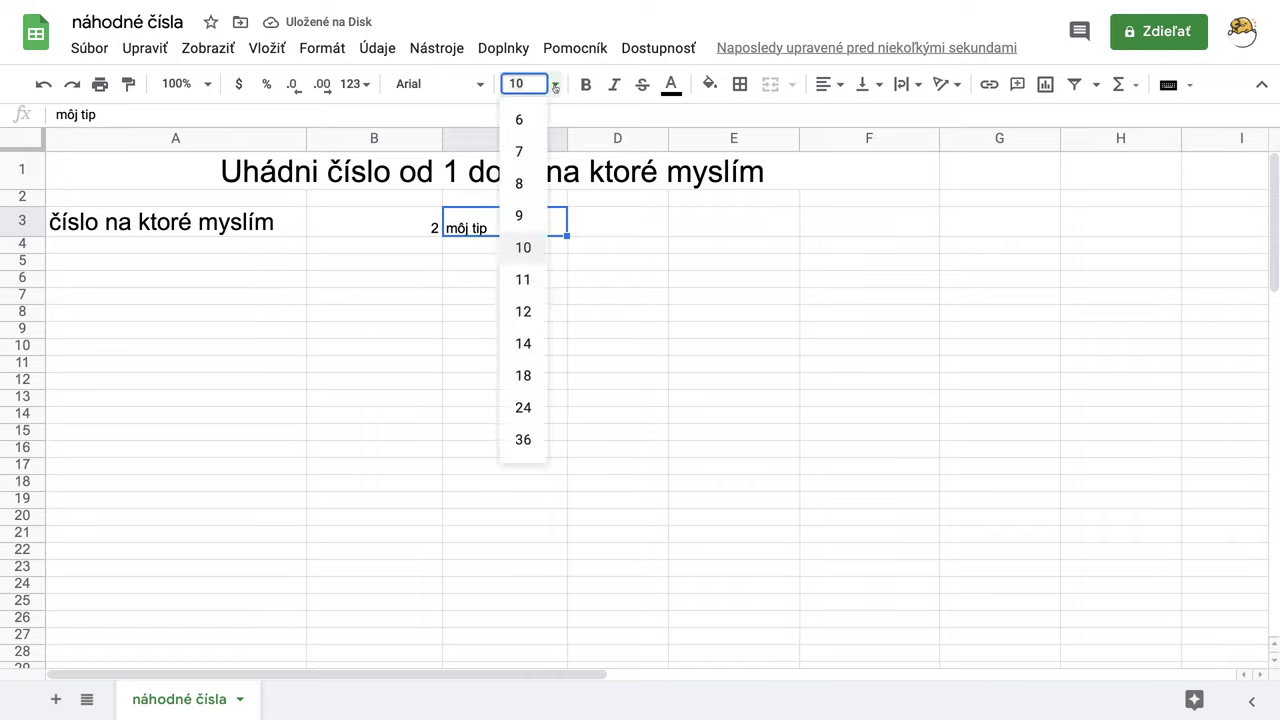
{"action": "left_click", "coordinate": [530, 375]}
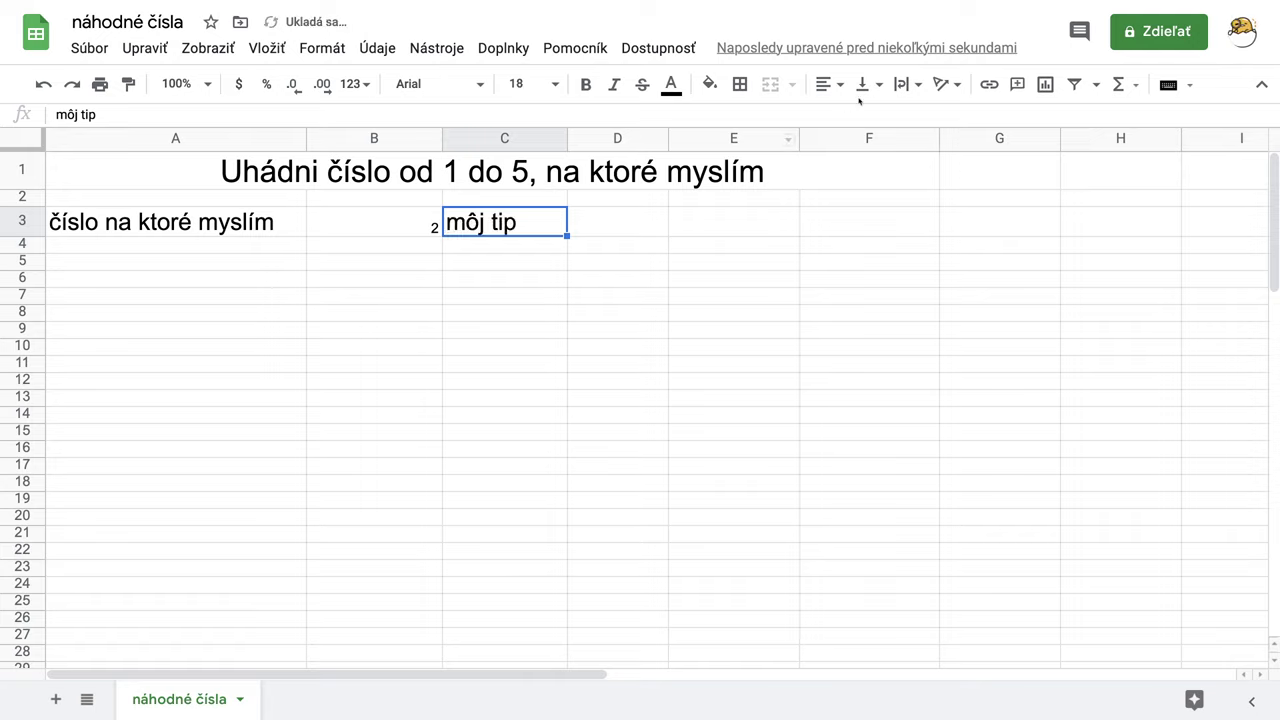
{"action": "left_click", "coordinate": [826, 84]}
{"action": "left_click", "coordinate": [848, 116]}
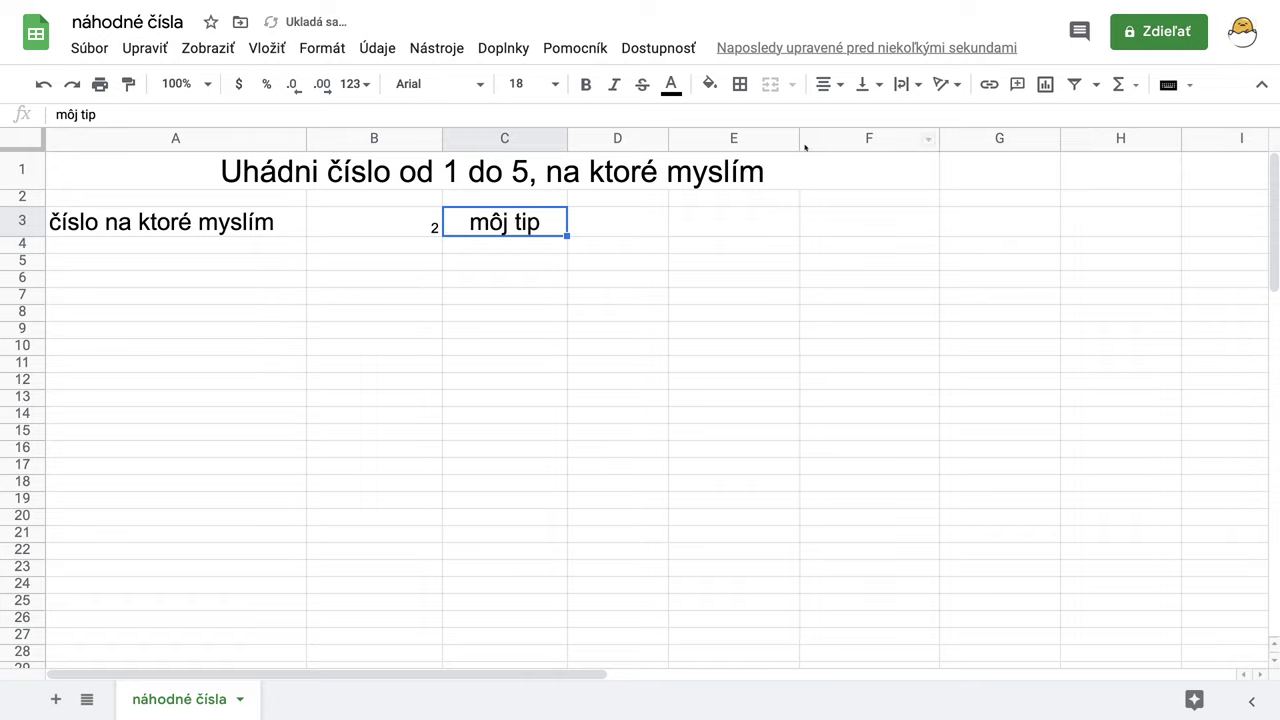
- Fill the guess cell D3 with yellow
{"action": "left_click", "coordinate": [616, 228]}
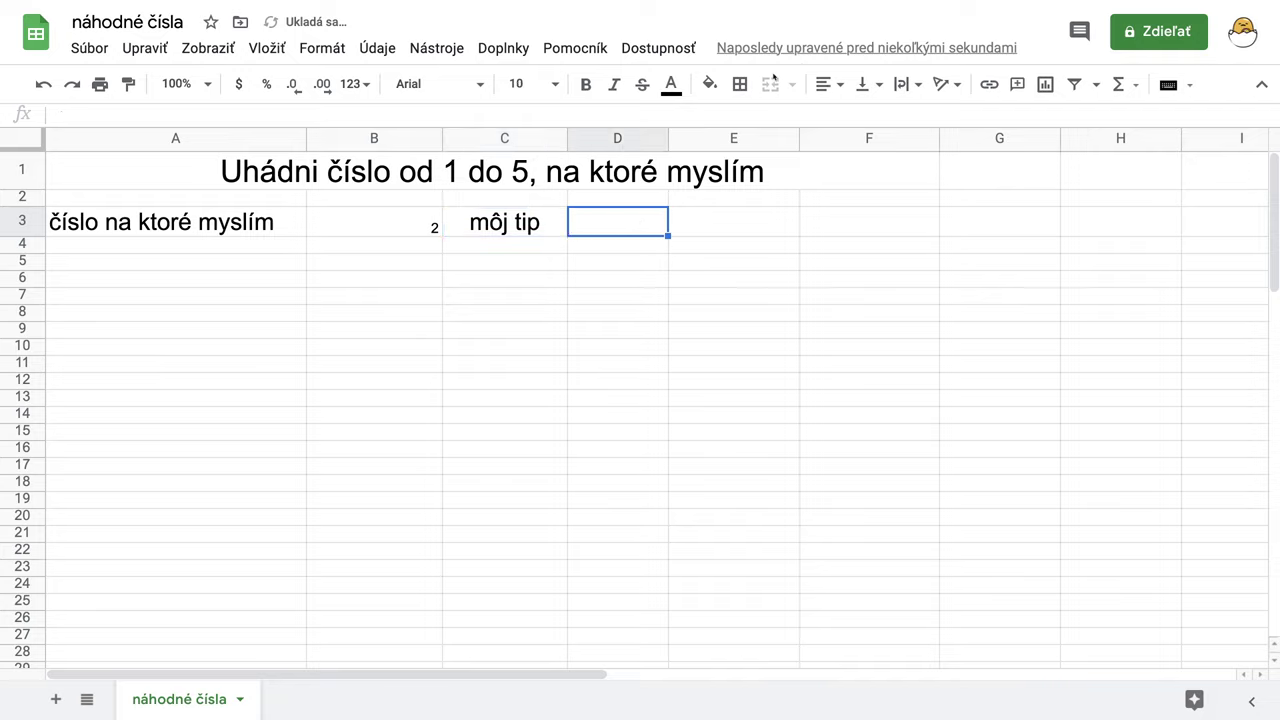
{"action": "left_click", "coordinate": [710, 84]}
{"action": "left_click", "coordinate": [784, 180]}
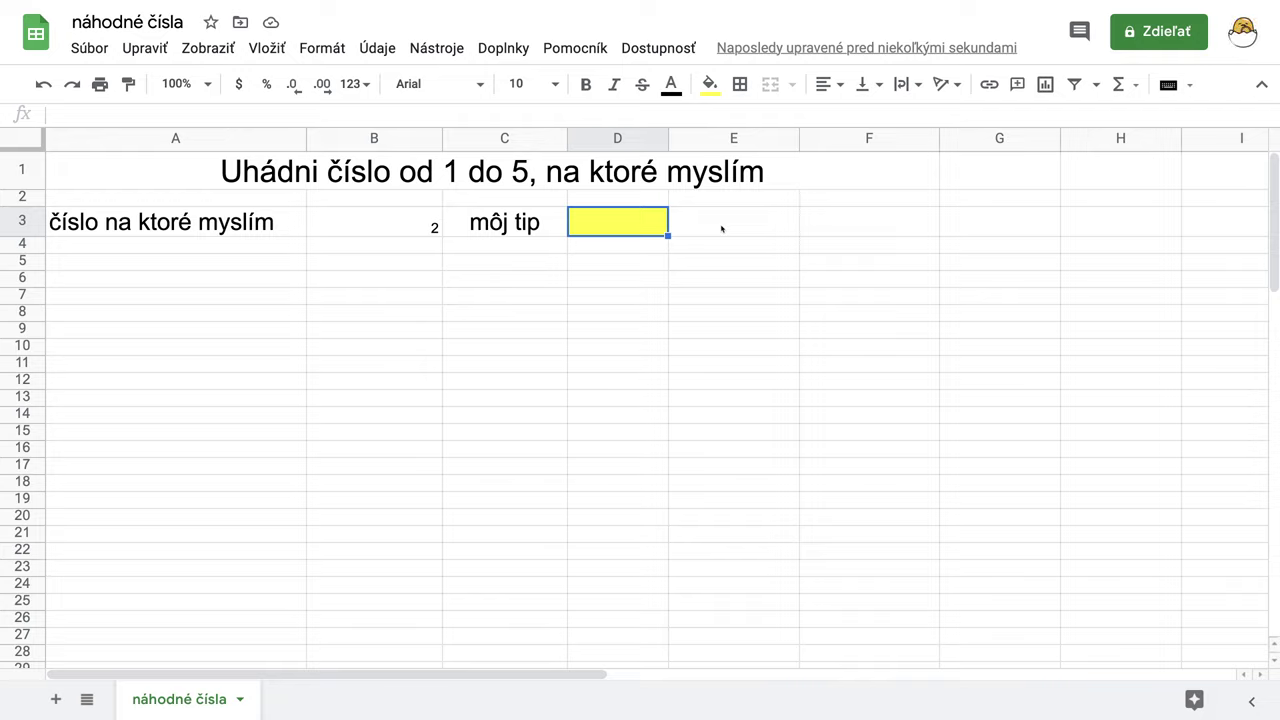
{"action": "left_click", "coordinate": [721, 229]}
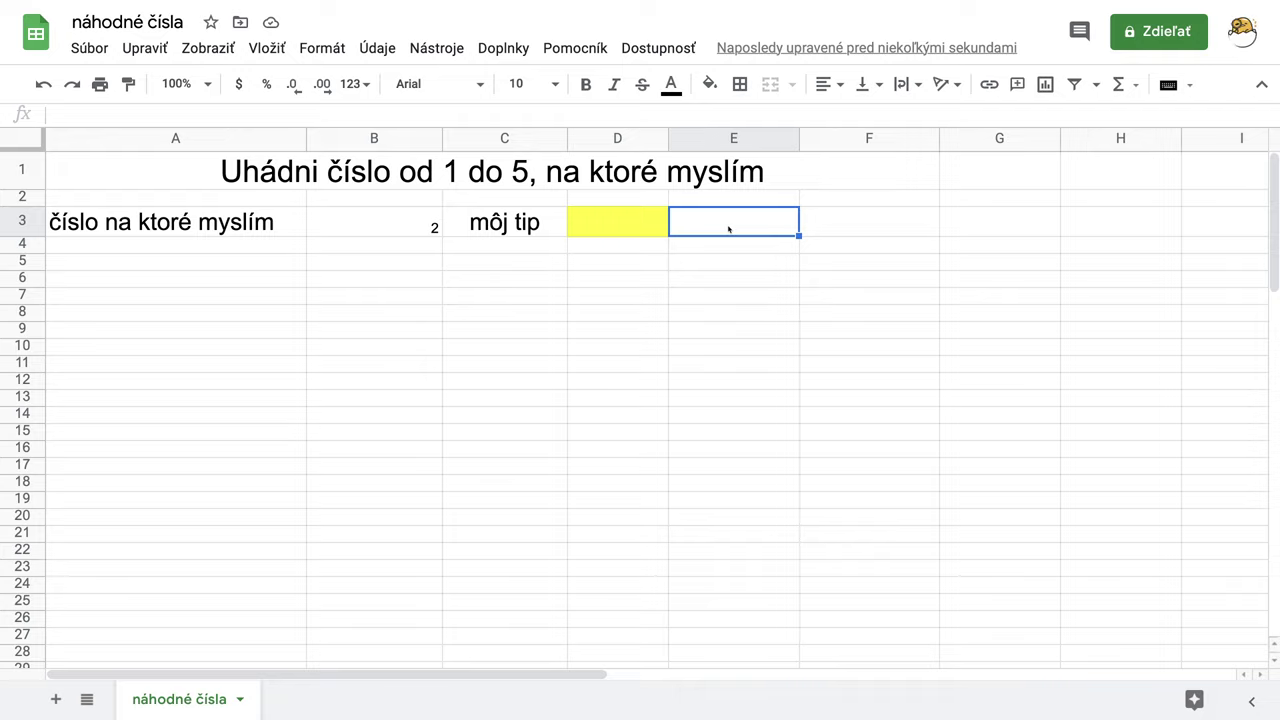
- Make the random number in B3 bold and center it both horizontally and vertically in its cell
{"action": "left_click", "coordinate": [430, 228]}
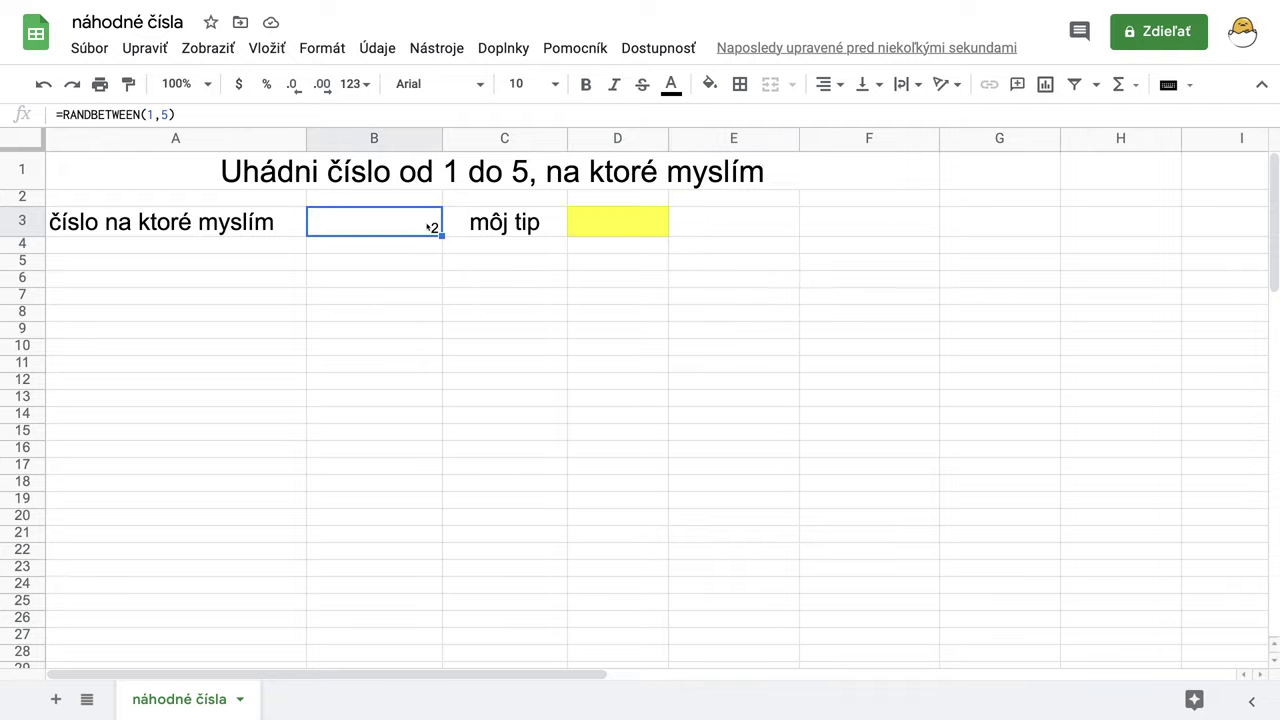
{"action": "left_click", "coordinate": [586, 84]}
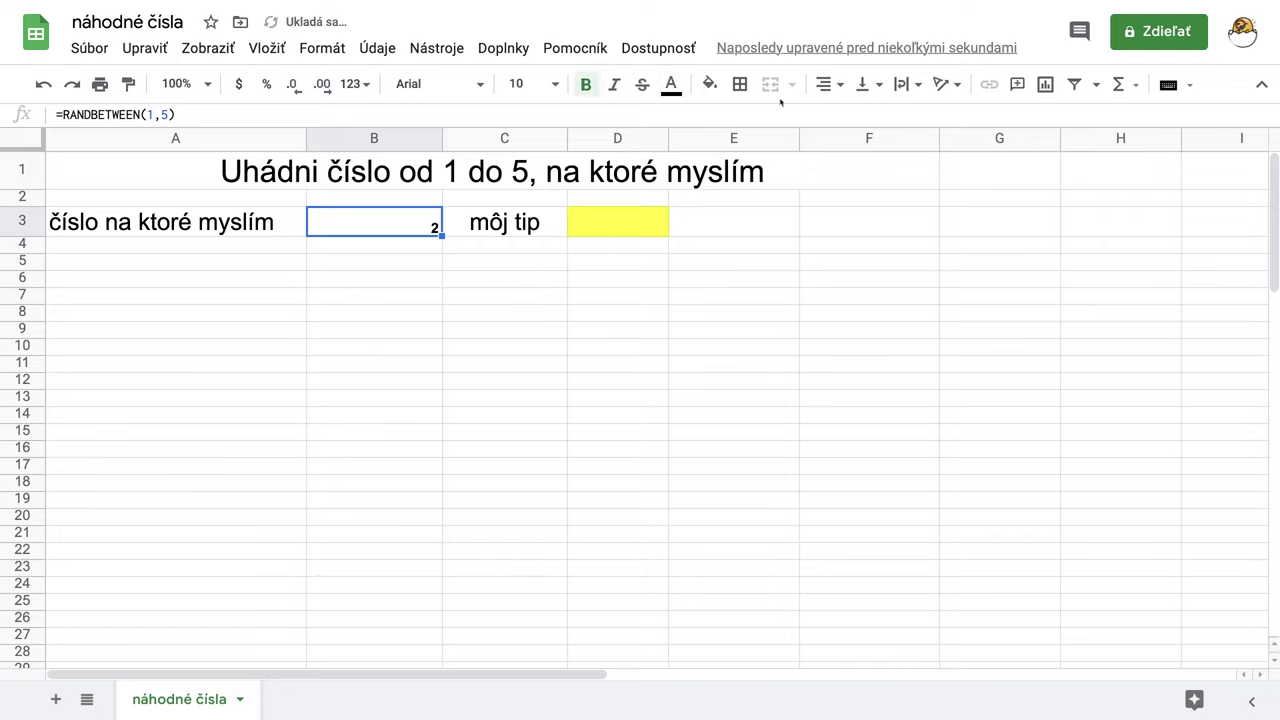
{"action": "left_click", "coordinate": [840, 89]}
{"action": "left_click", "coordinate": [852, 121]}
{"action": "left_click", "coordinate": [866, 85]}
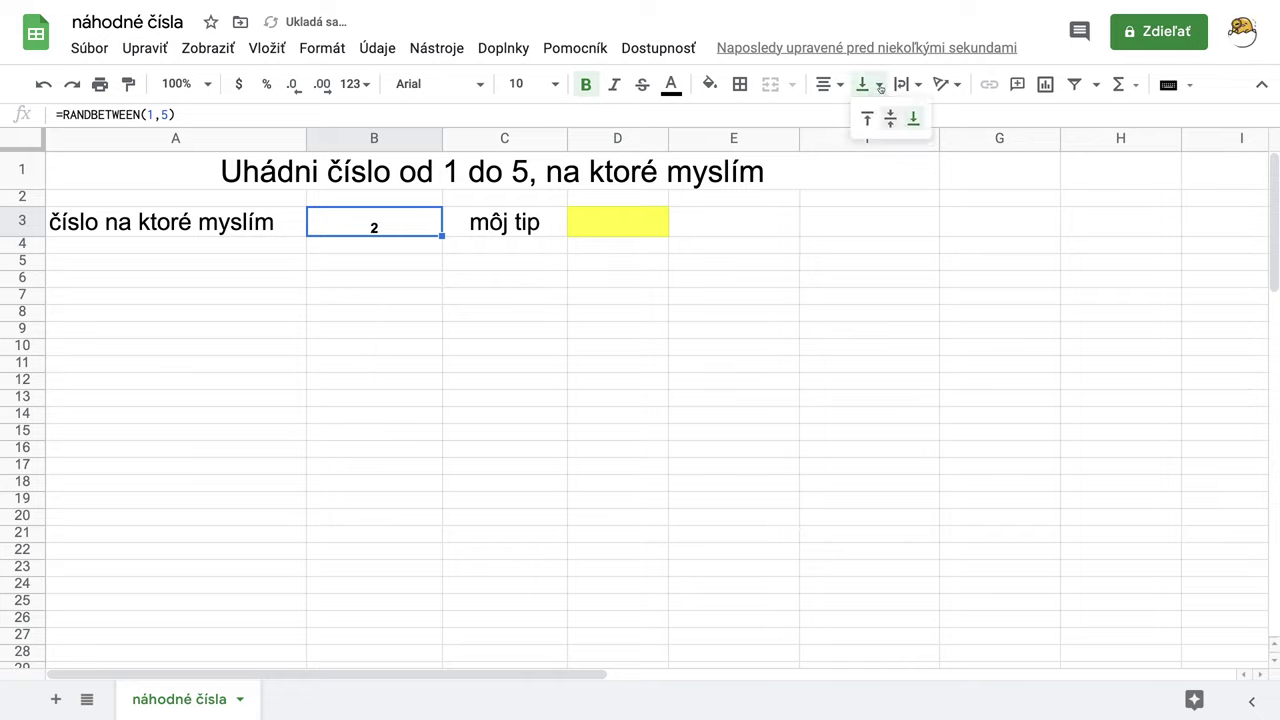
{"action": "left_click", "coordinate": [891, 120]}
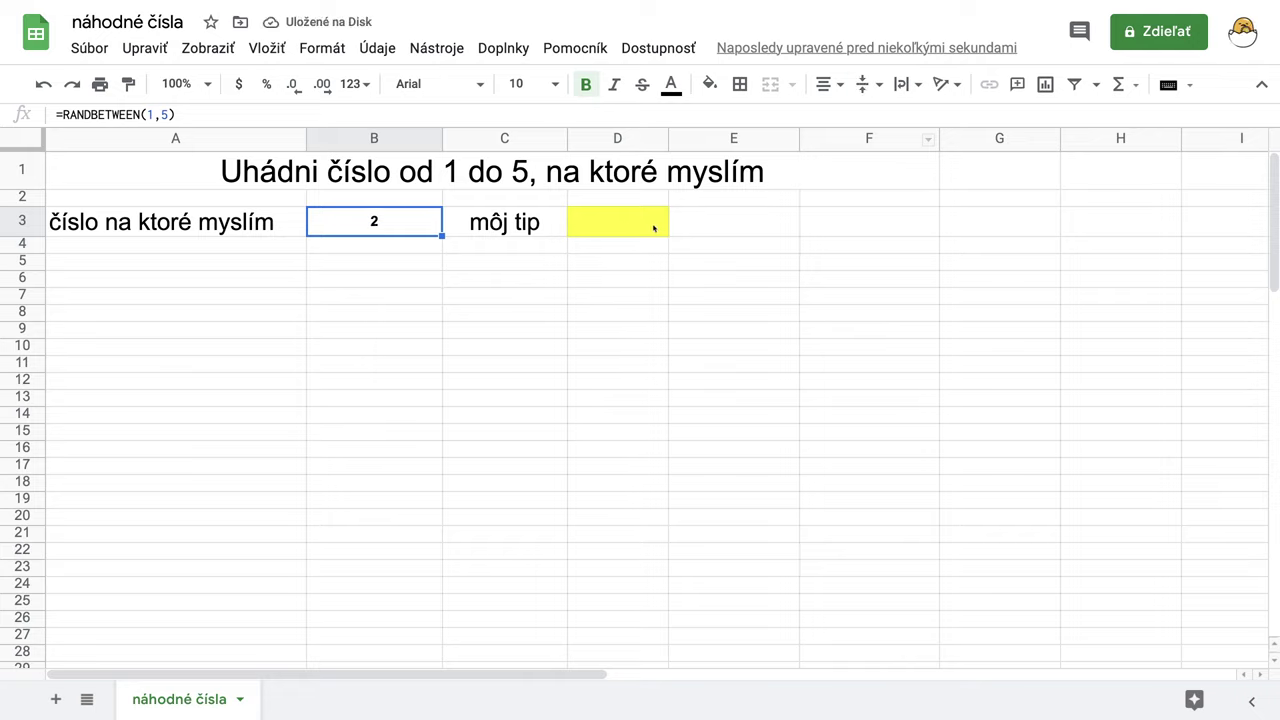
{"action": "left_click", "coordinate": [700, 229]}
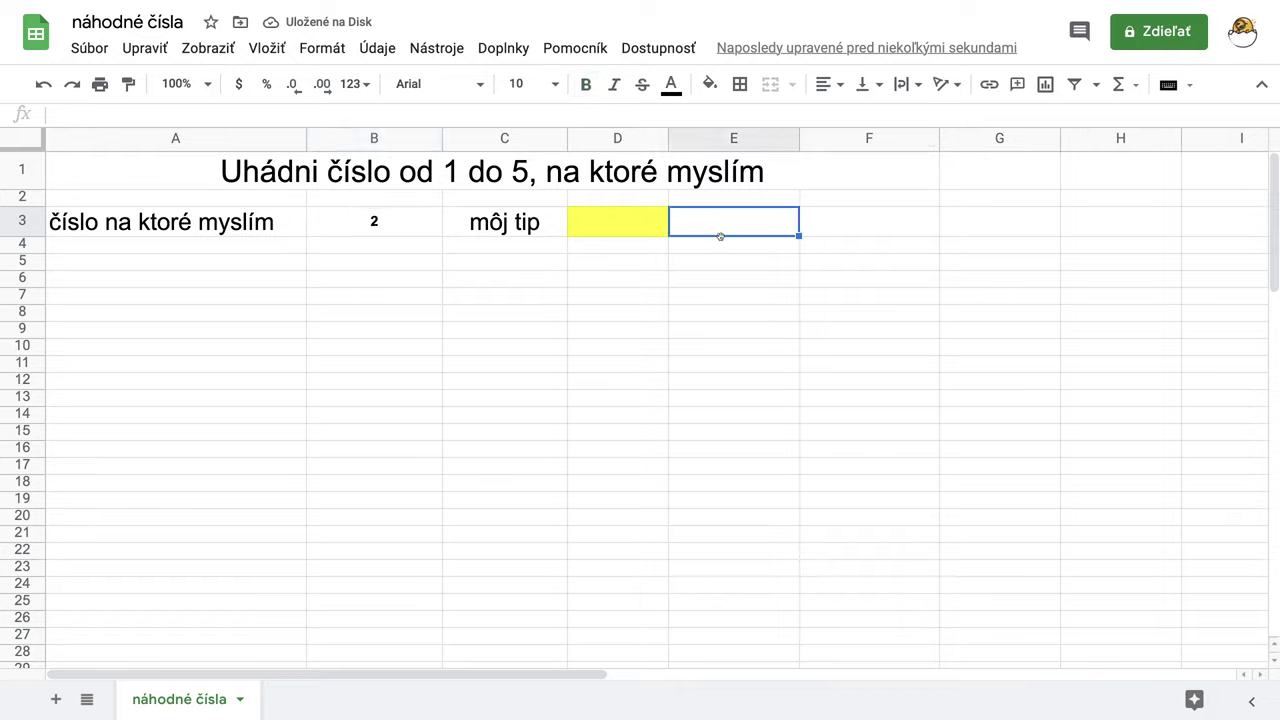
- Begin an IF formula in cell E3 that tests whether the guess is below the secret number, D3<B3
{"action": "type", "text": "="}
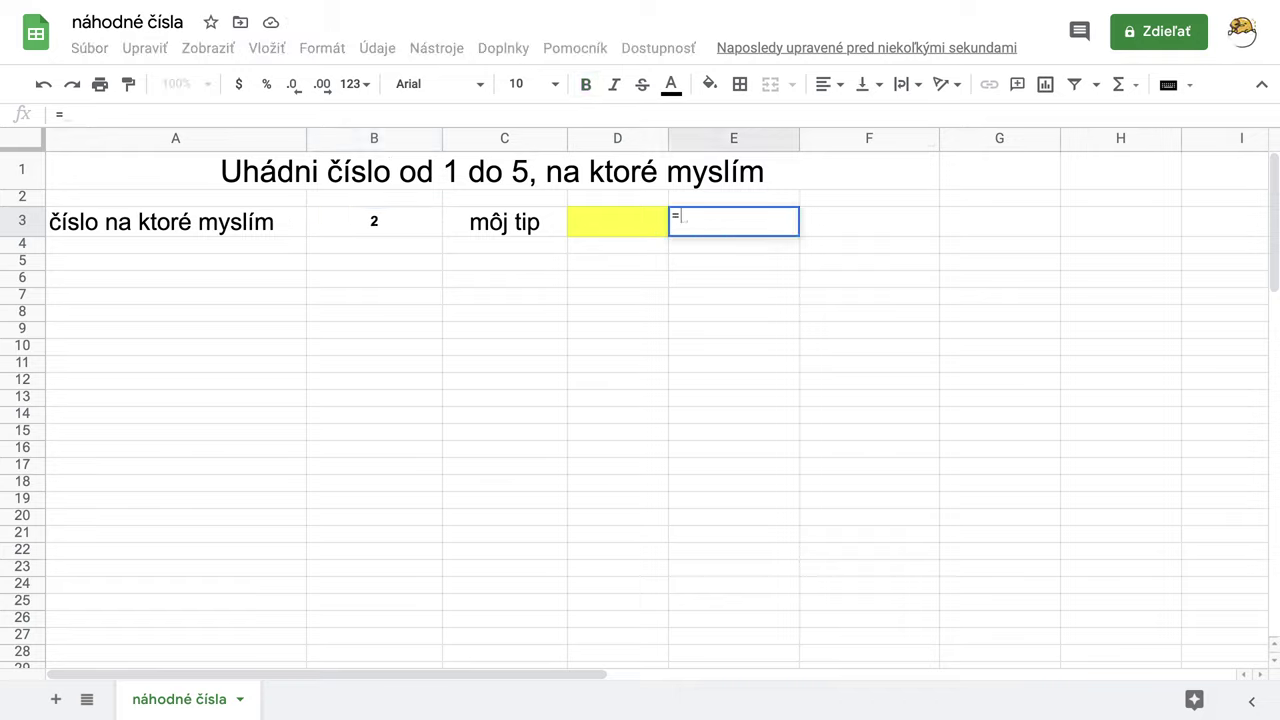
{"action": "type", "text": "if"}
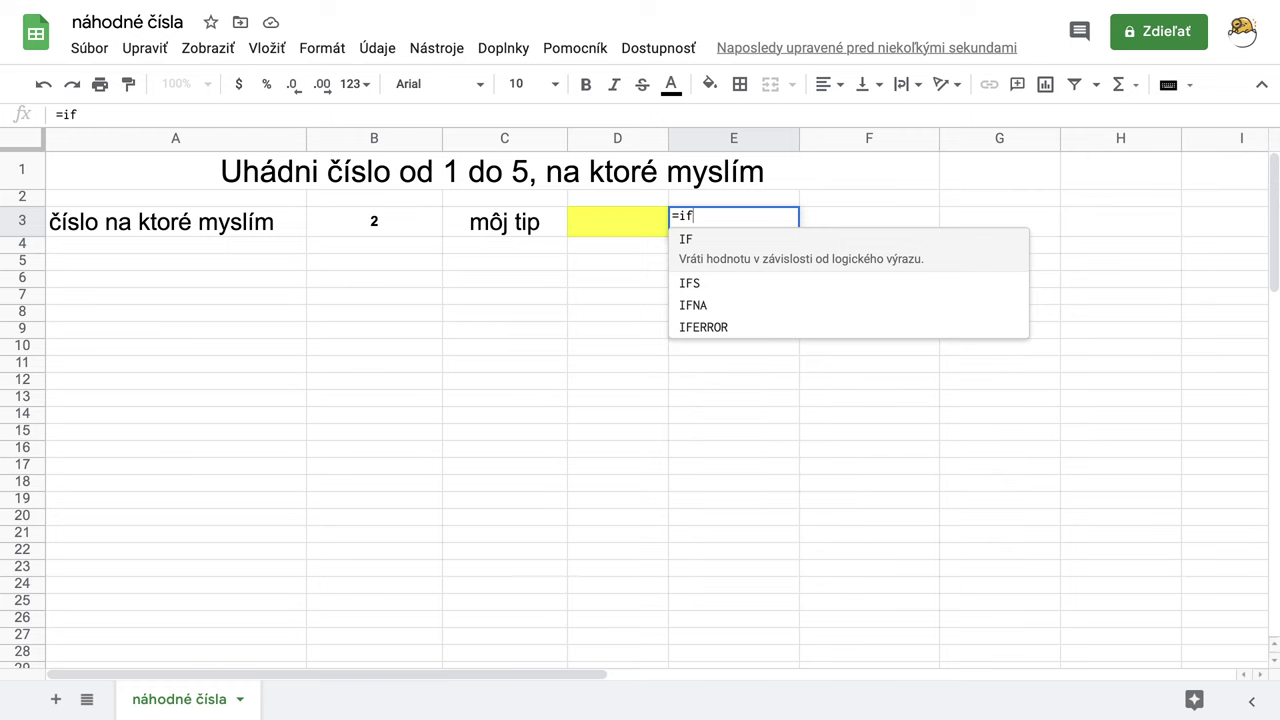
{"action": "left_click", "coordinate": [716, 247]}
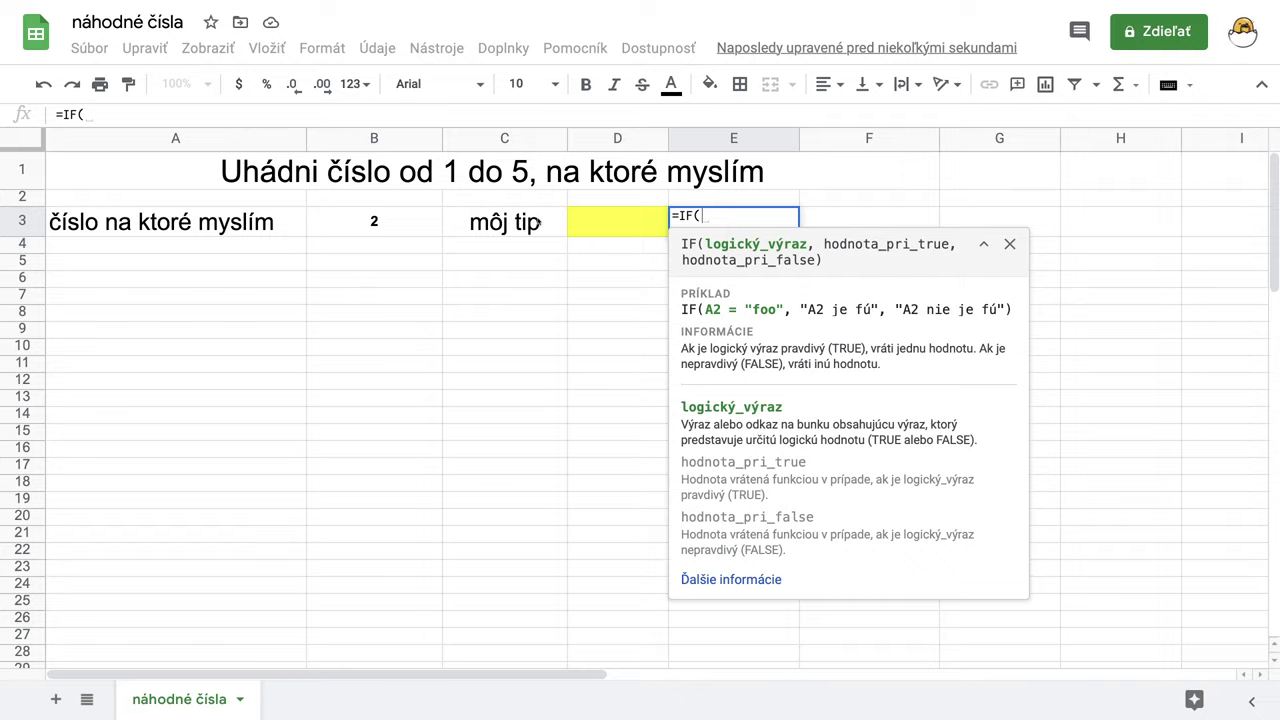
{"action": "left_click", "coordinate": [617, 225]}
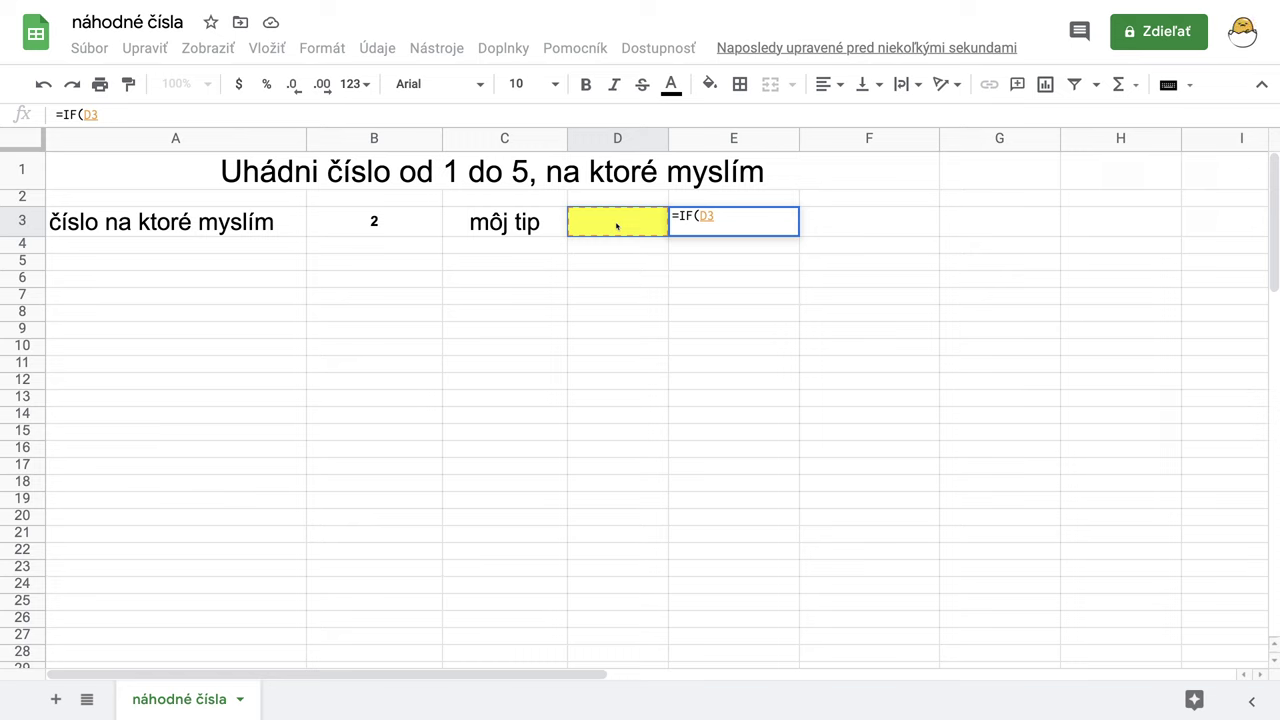
{"action": "type", "text": "<"}
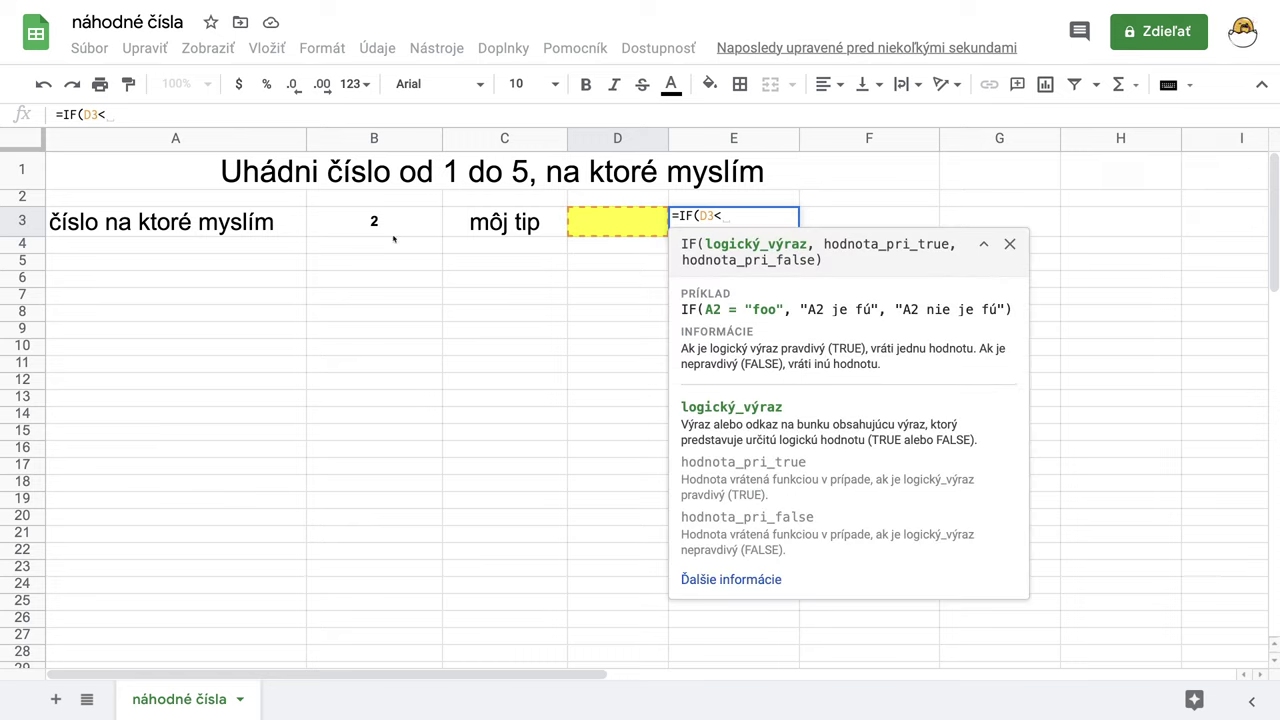
{"action": "left_click", "coordinate": [409, 232]}
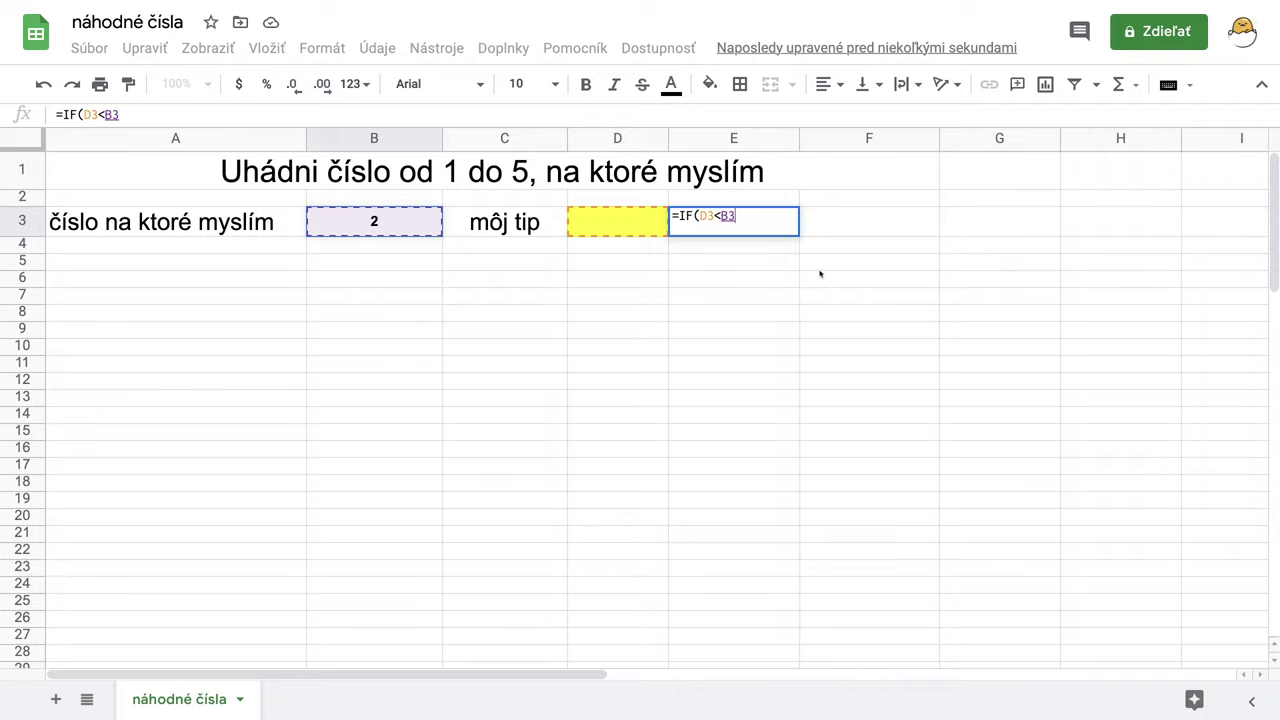
{"action": "type", "text": ";"}
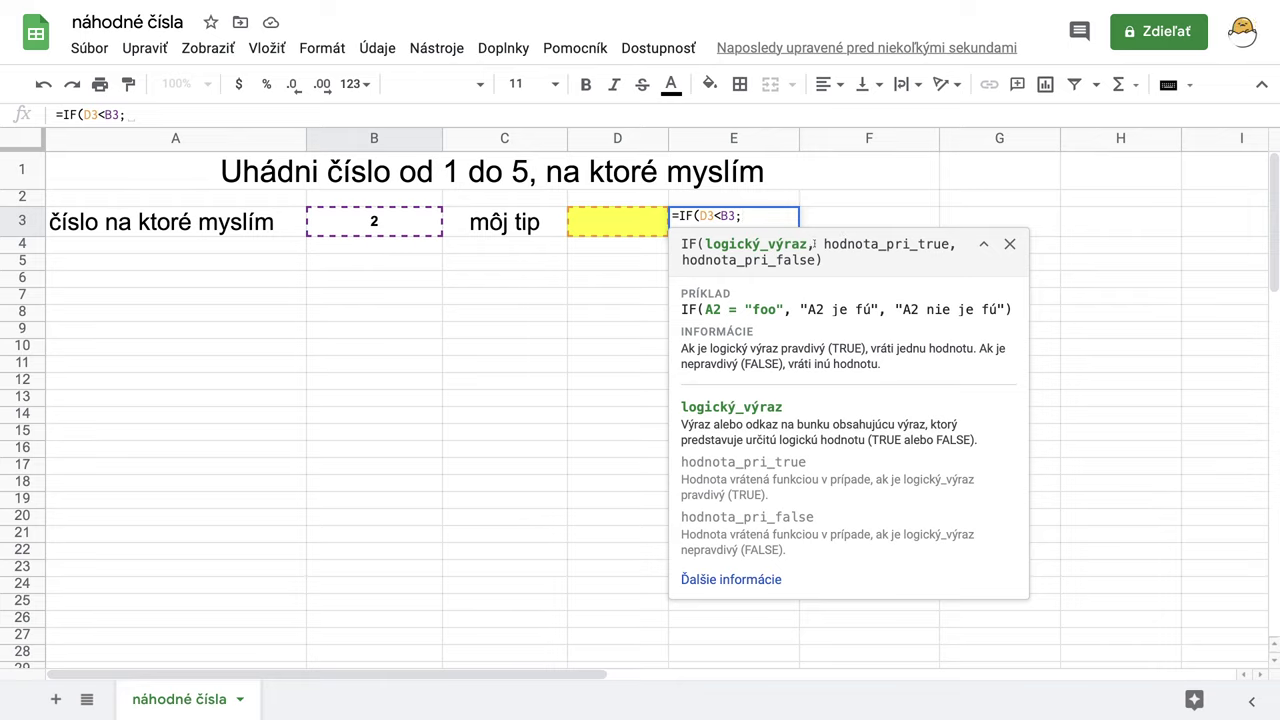
{"action": "key", "text": "BackSpace"}
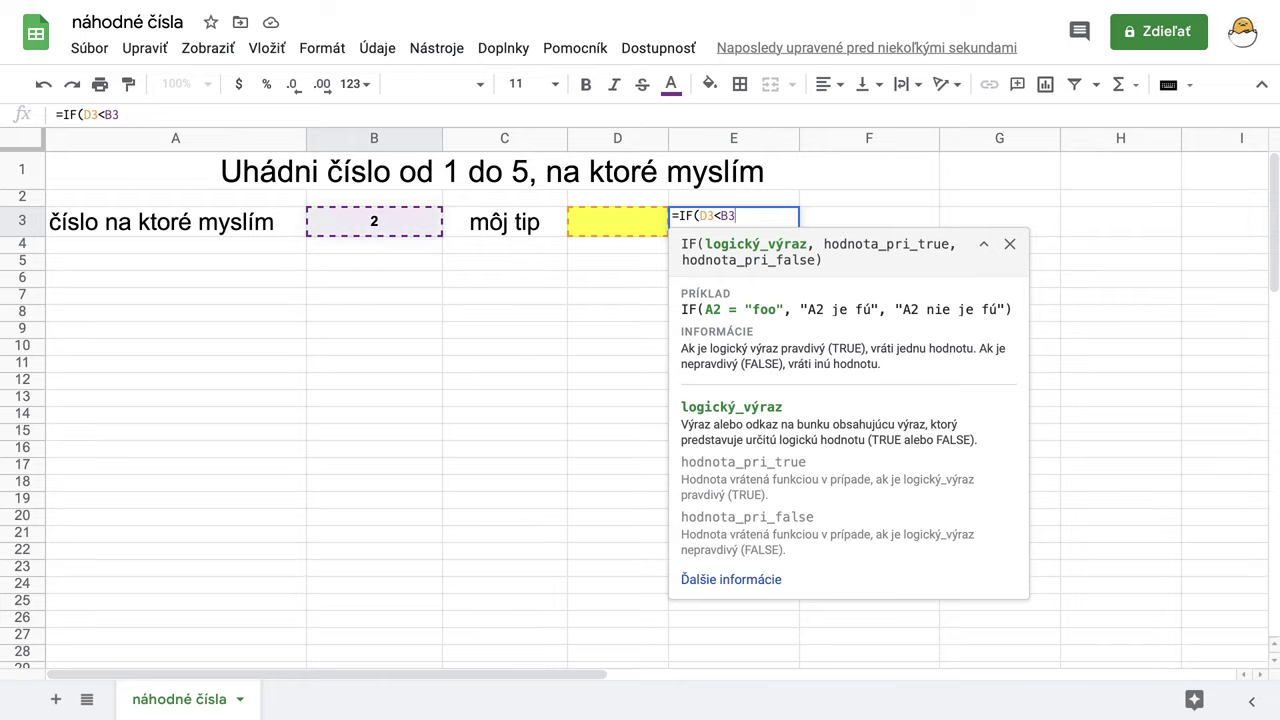
{"action": "type", "text": ","}
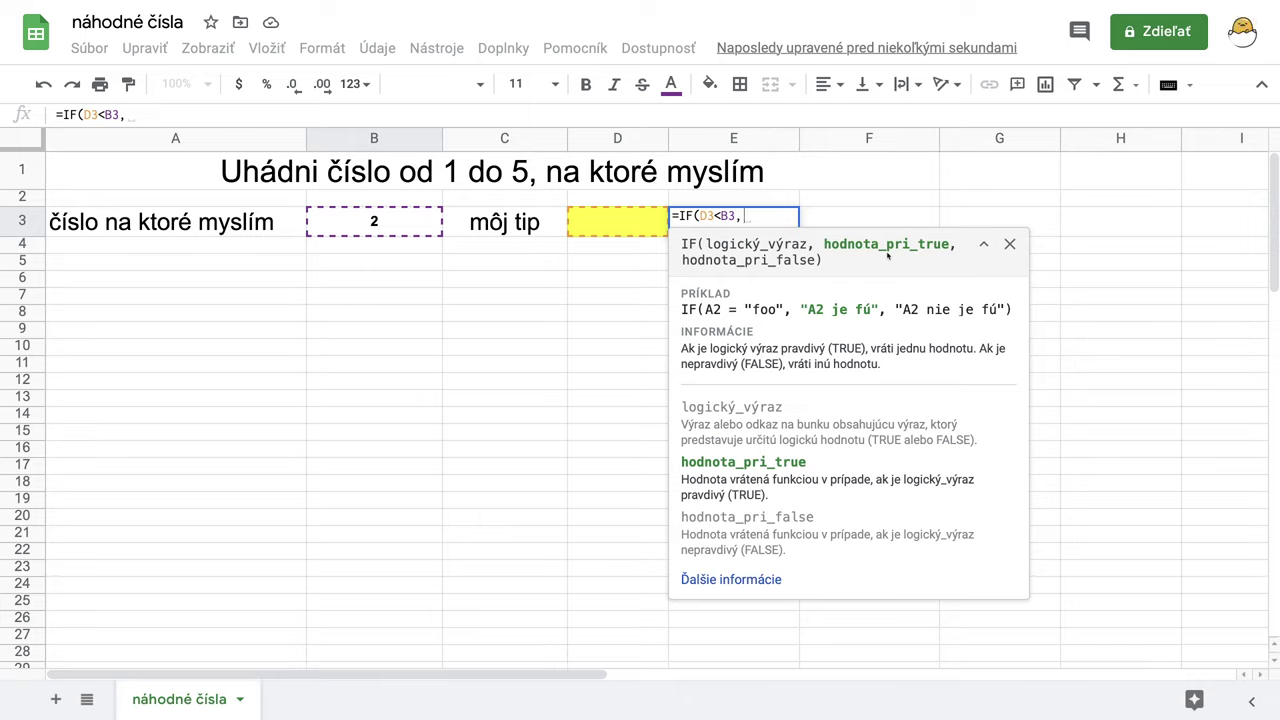
- Add "myslel som si väčšie číslo" as the formula's result when D3<B3 is true
{"action": "type", "text": "\""}
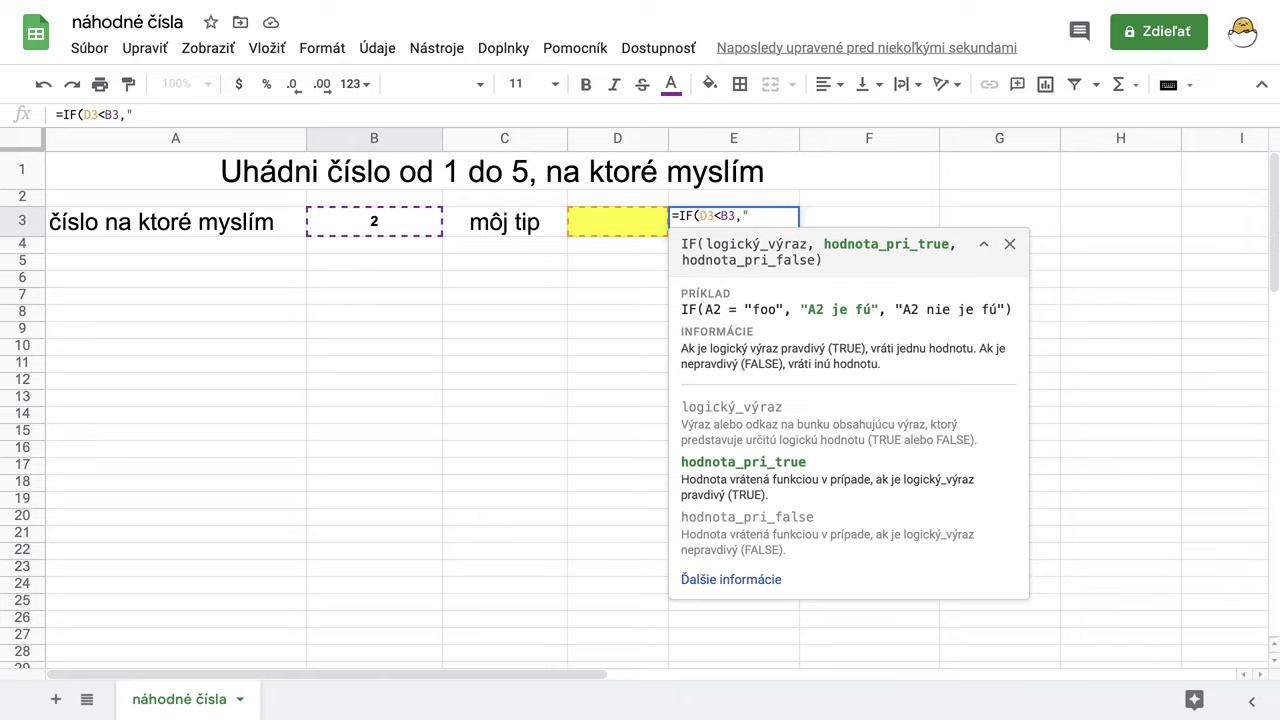
{"action": "type", "text": "mys"}
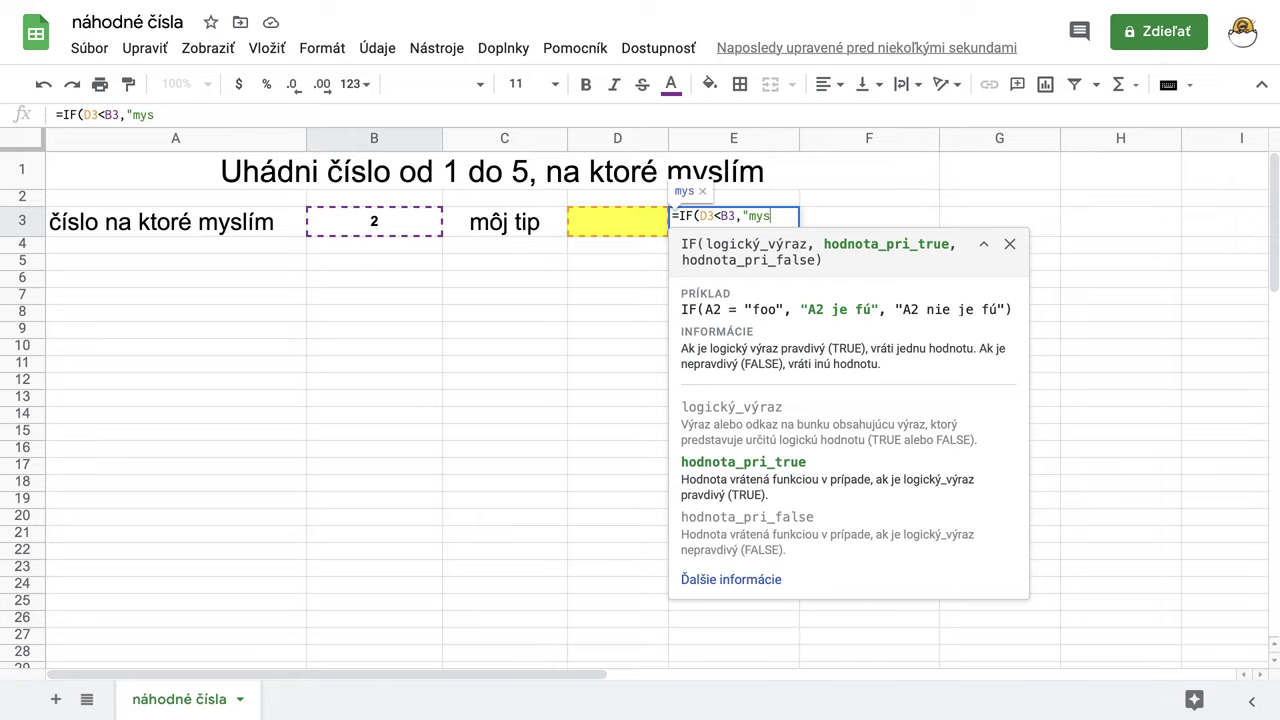
{"action": "type", "text": "lel som"}
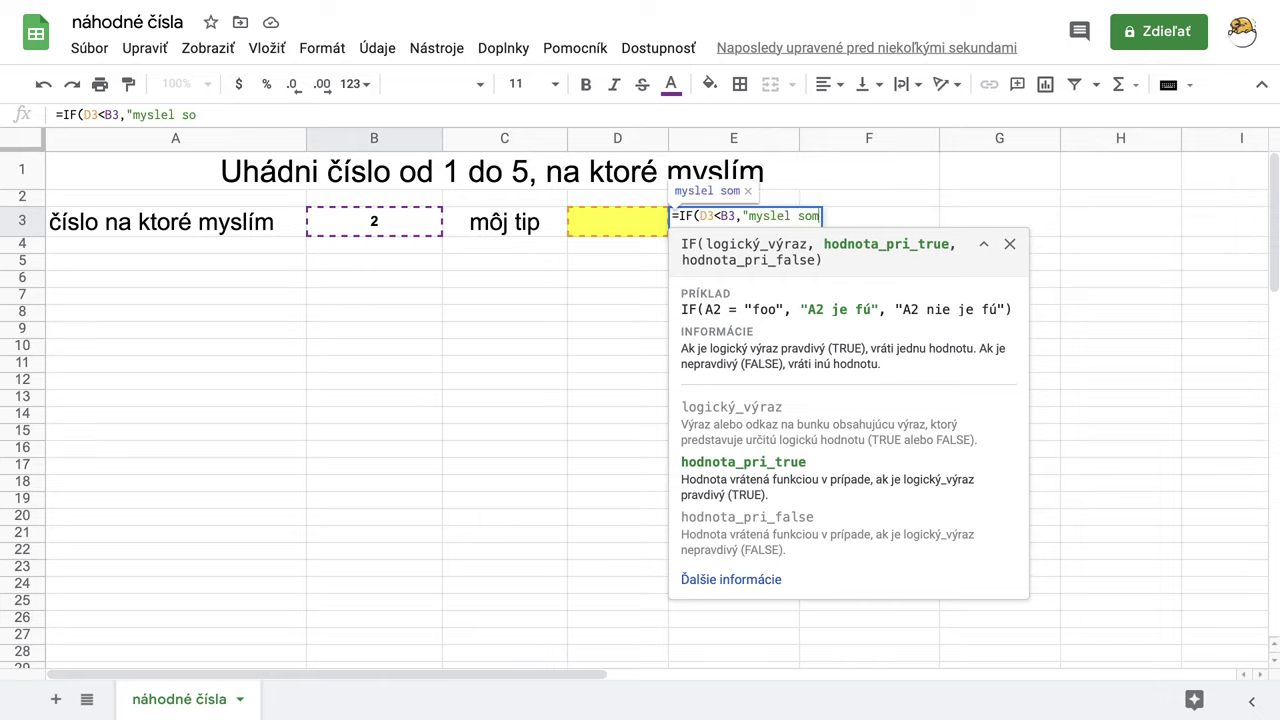
{"action": "type", "text": " si vä"}
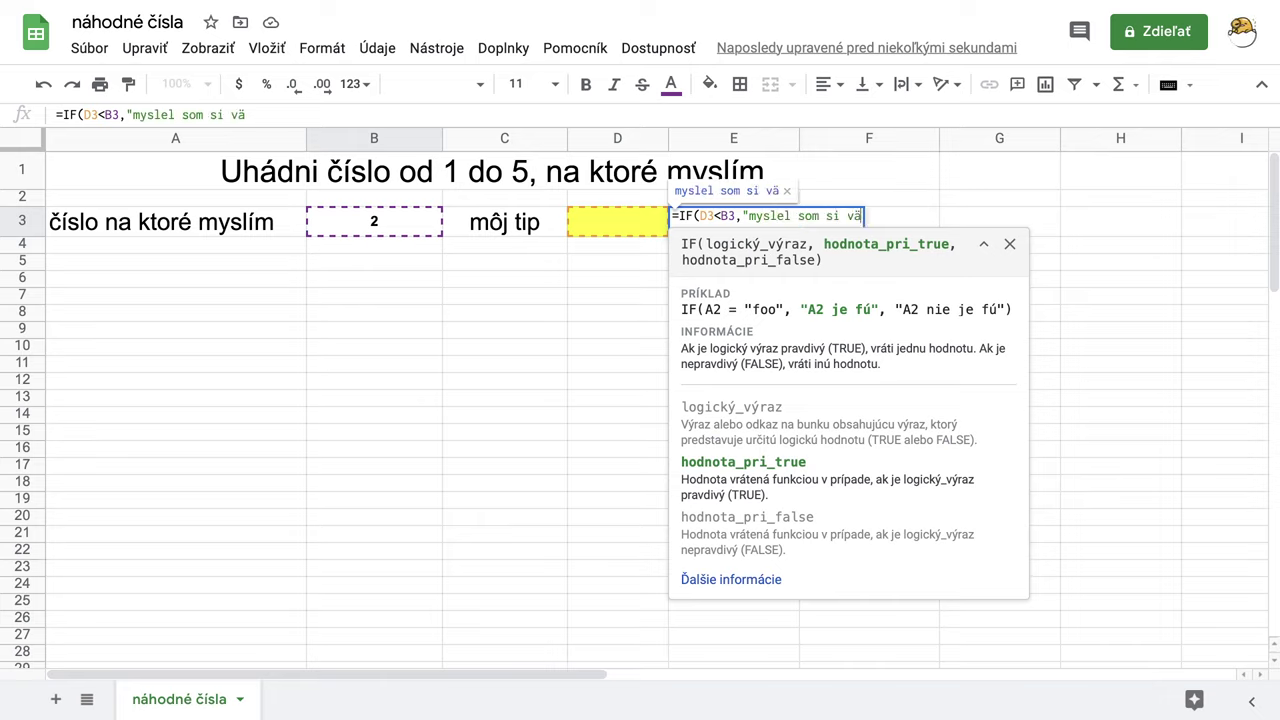
{"action": "type", "text": "čšie"}
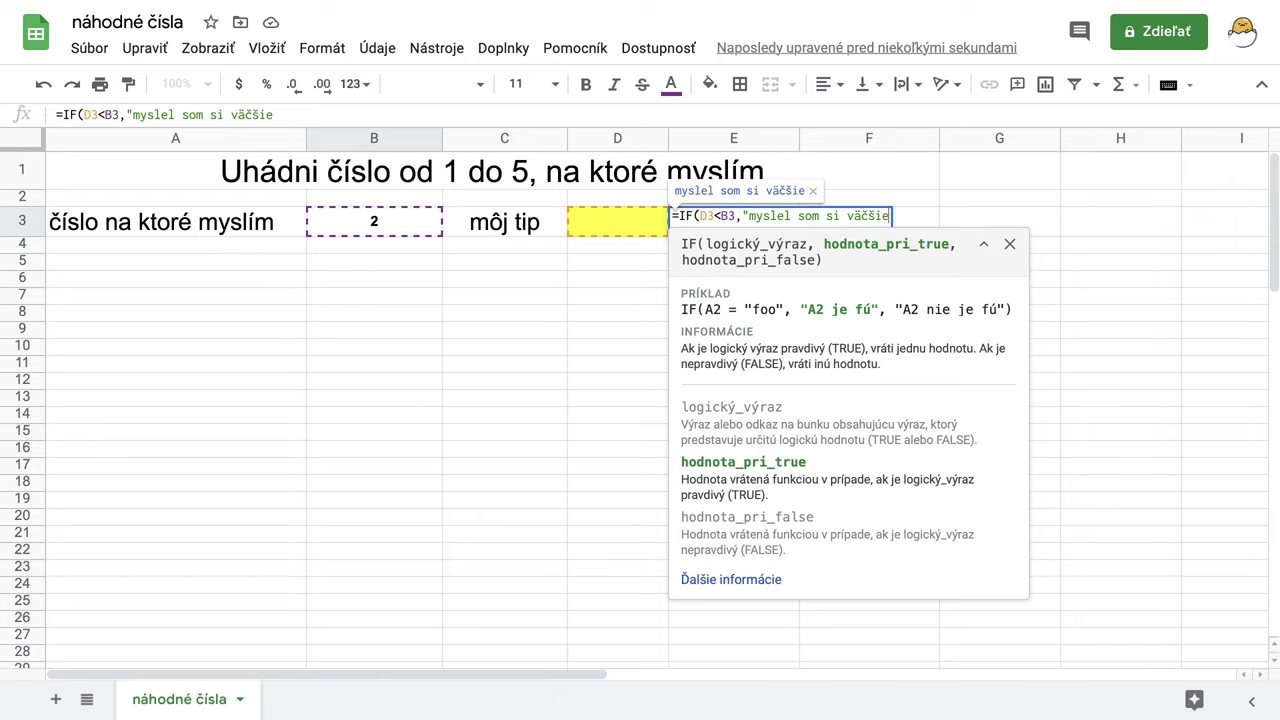
{"action": "type", "text": " číslo"}
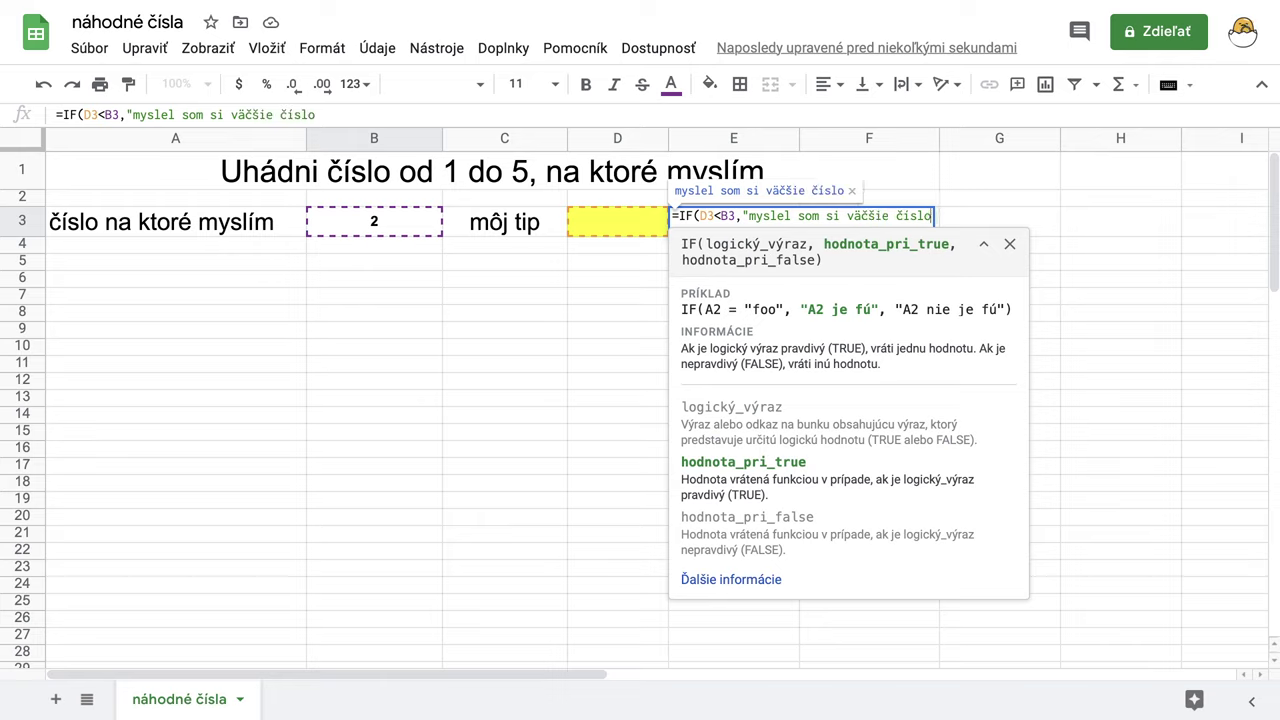
{"action": "type", "text": "\""}
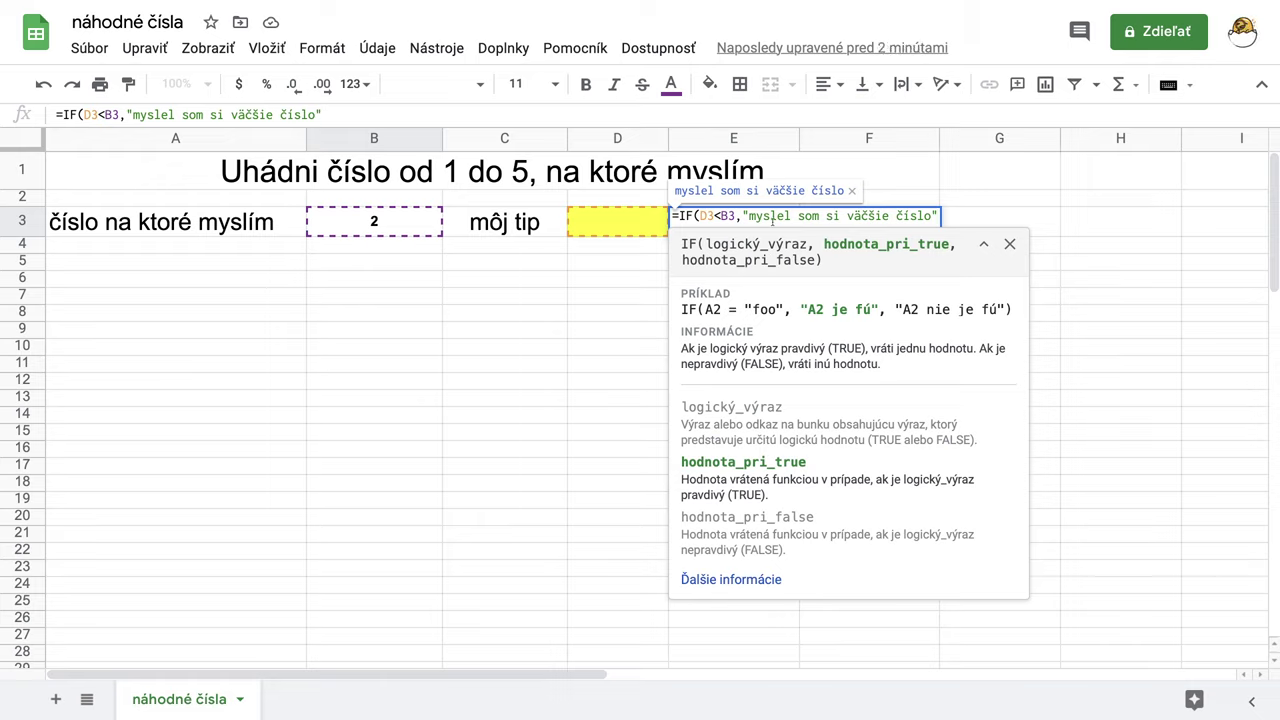
{"action": "type", "text": ","}
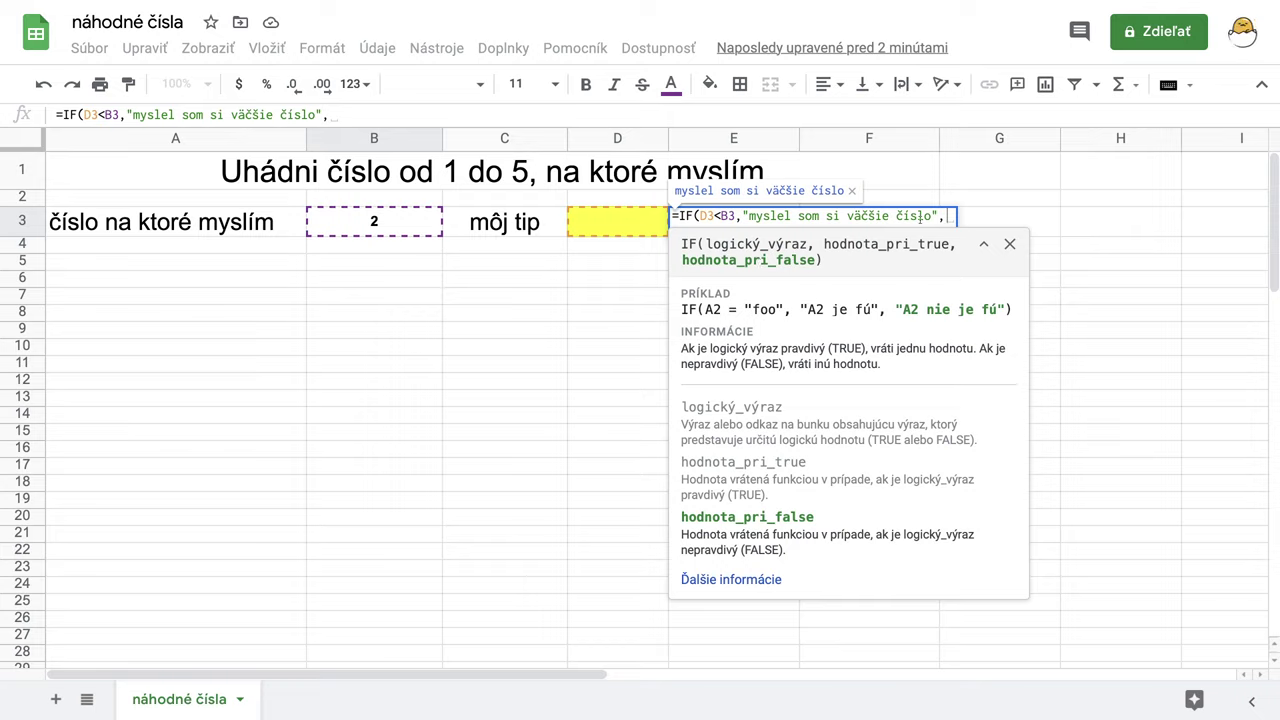
- Nest a second IF as the formula's false value, testing whether D3>B3
{"action": "type", "text": "if"}
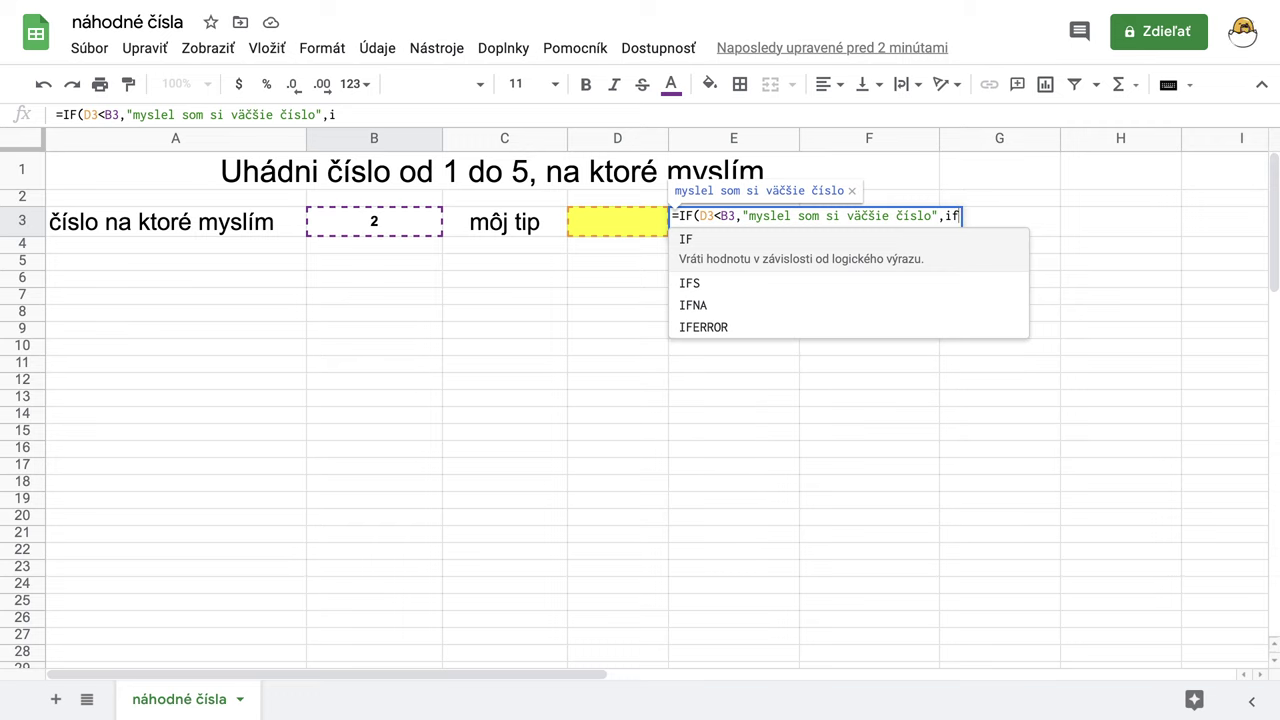
{"action": "left_click", "coordinate": [688, 242]}
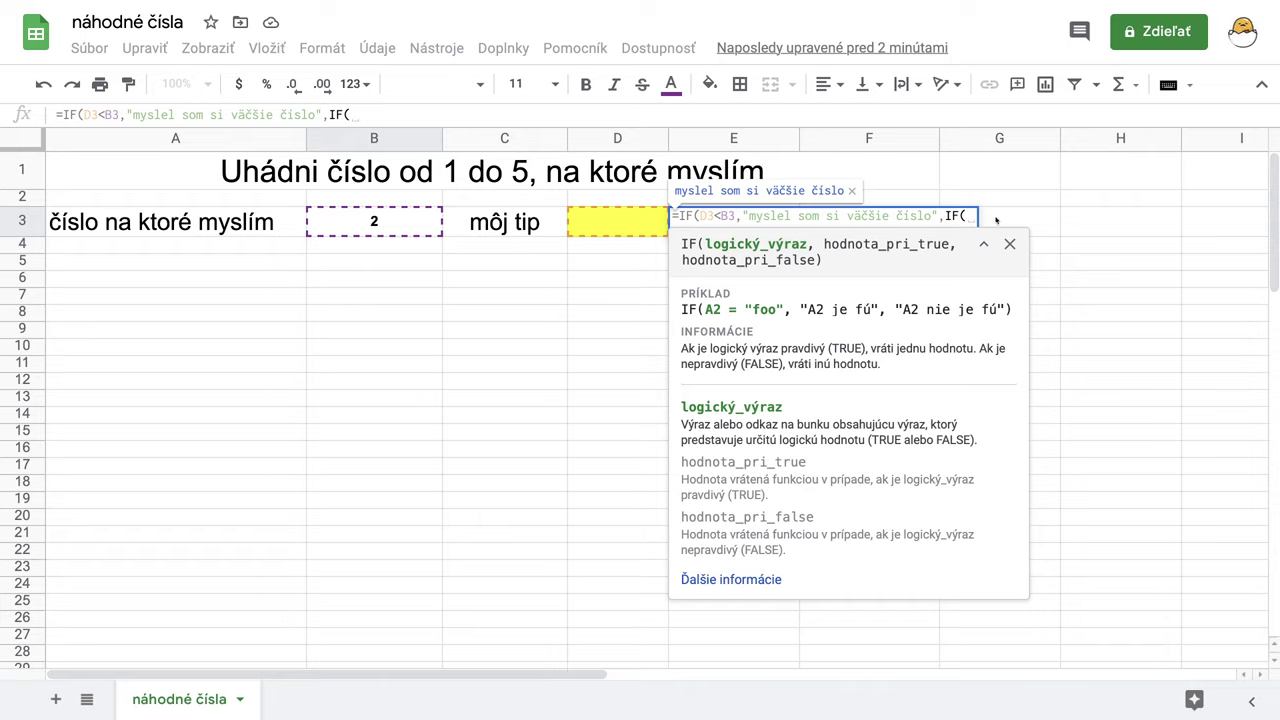
{"action": "left_click", "coordinate": [622, 225]}
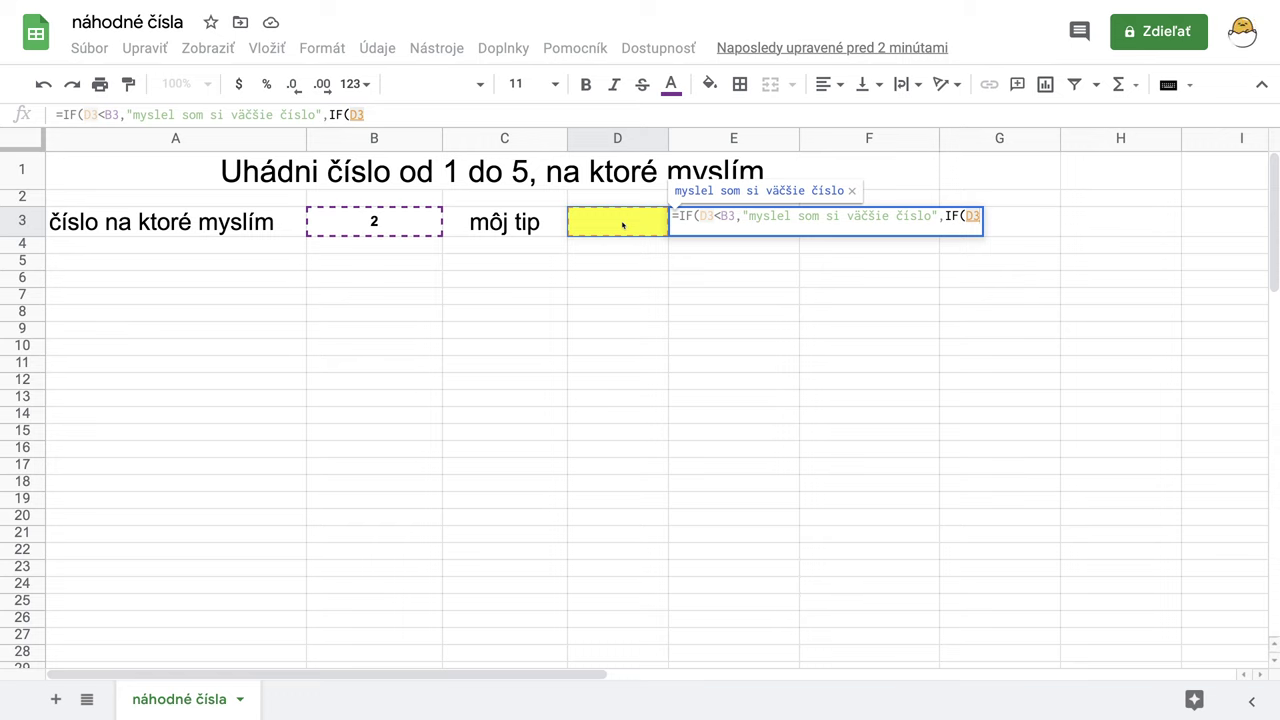
{"action": "type", "text": ">"}
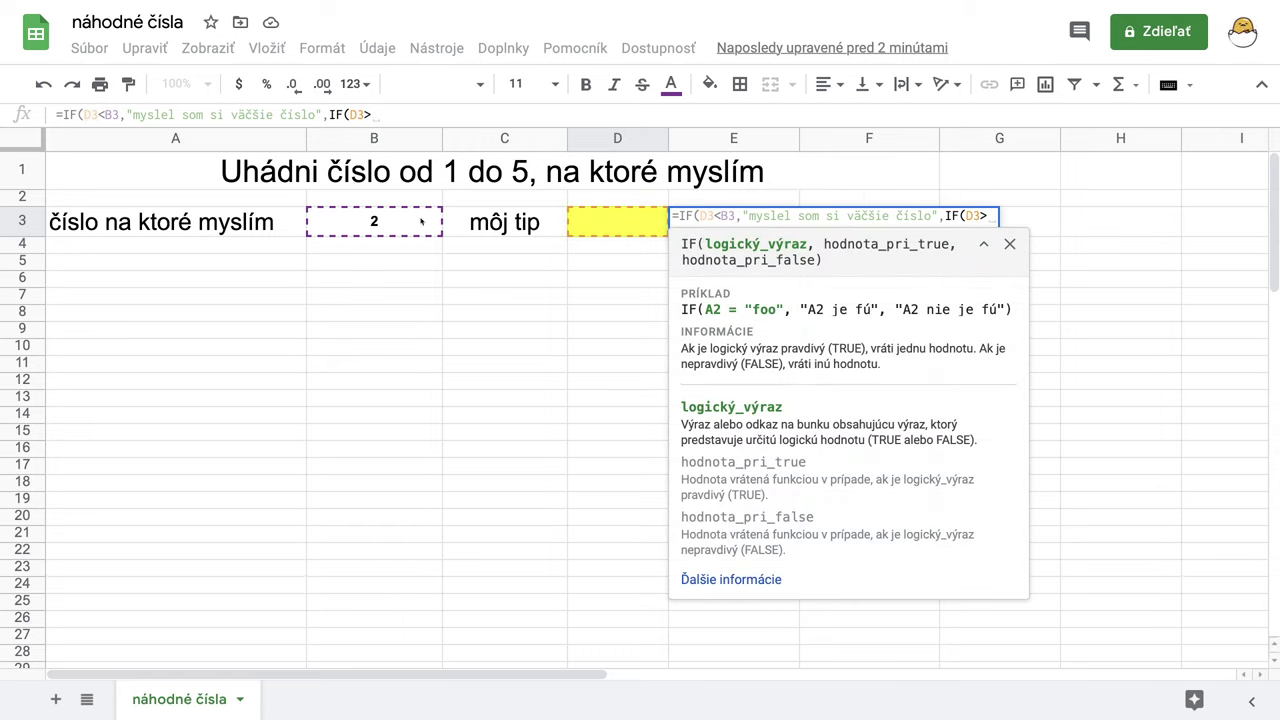
{"action": "left_click", "coordinate": [389, 222]}
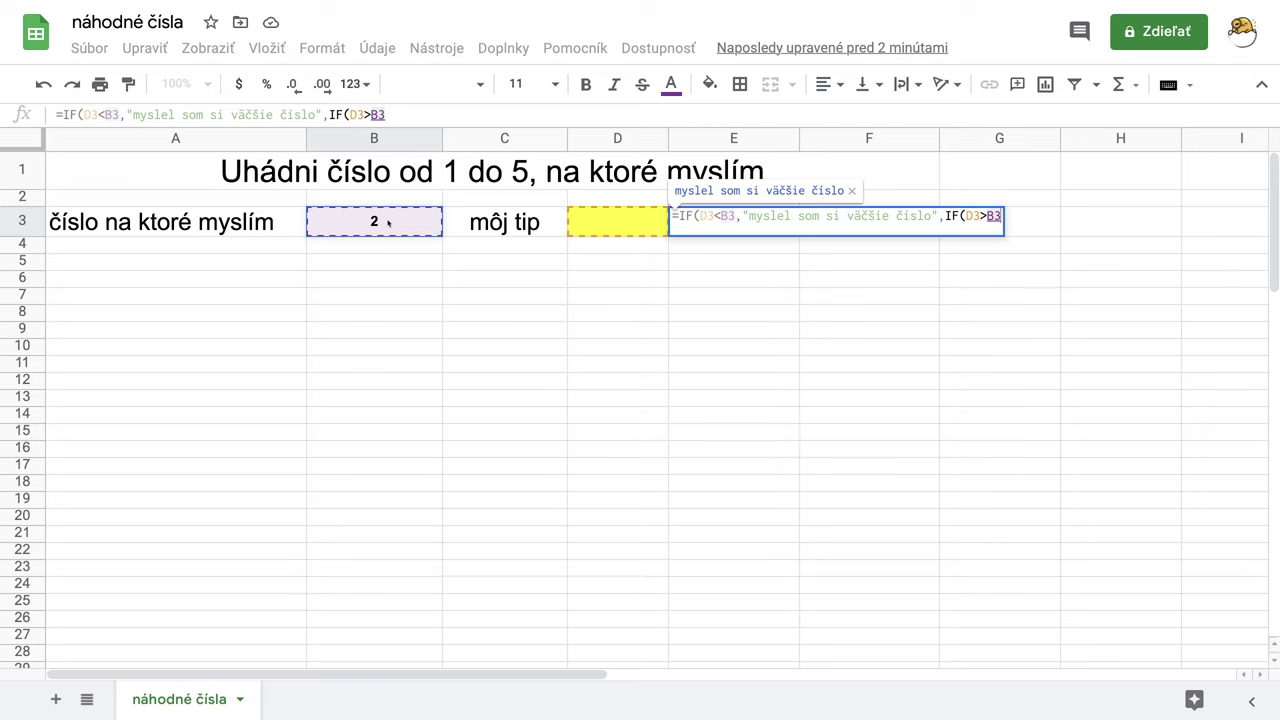
{"action": "type", "text": ","}
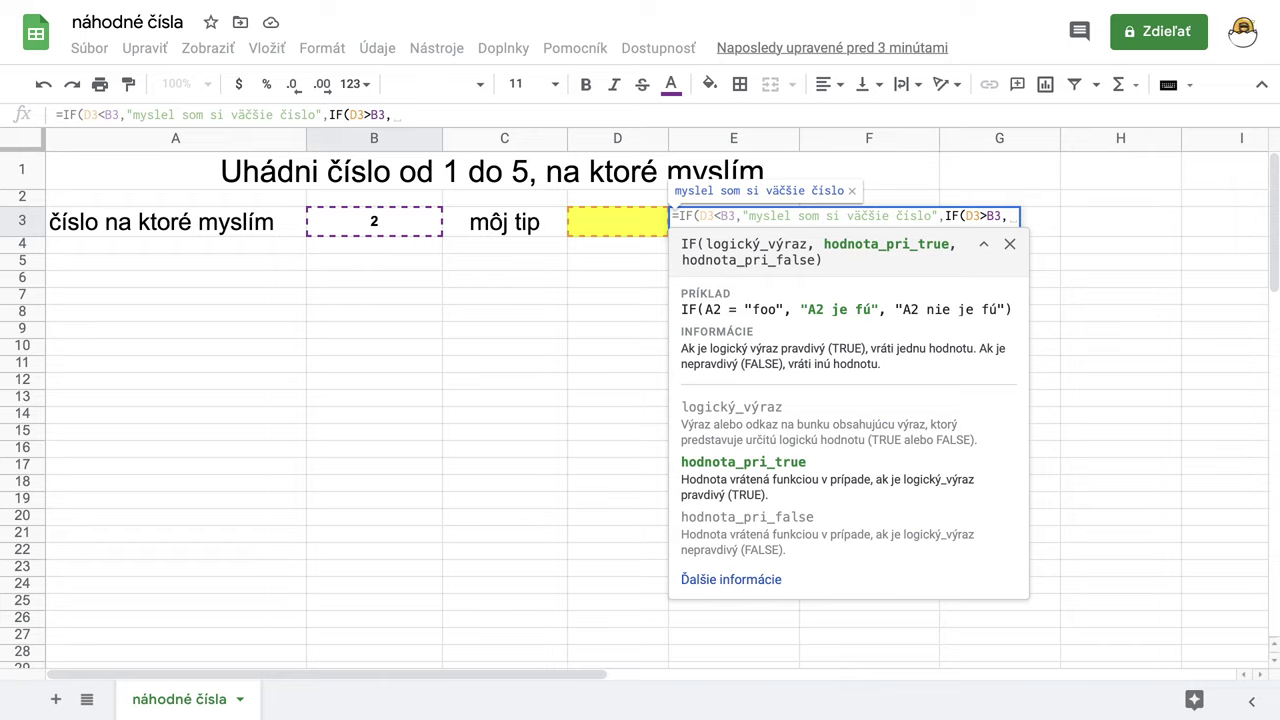
- Add "myslel som si menšie číslo" as the nested IF's result when D3>B3 is true
{"action": "type", "text": "\"mys"}
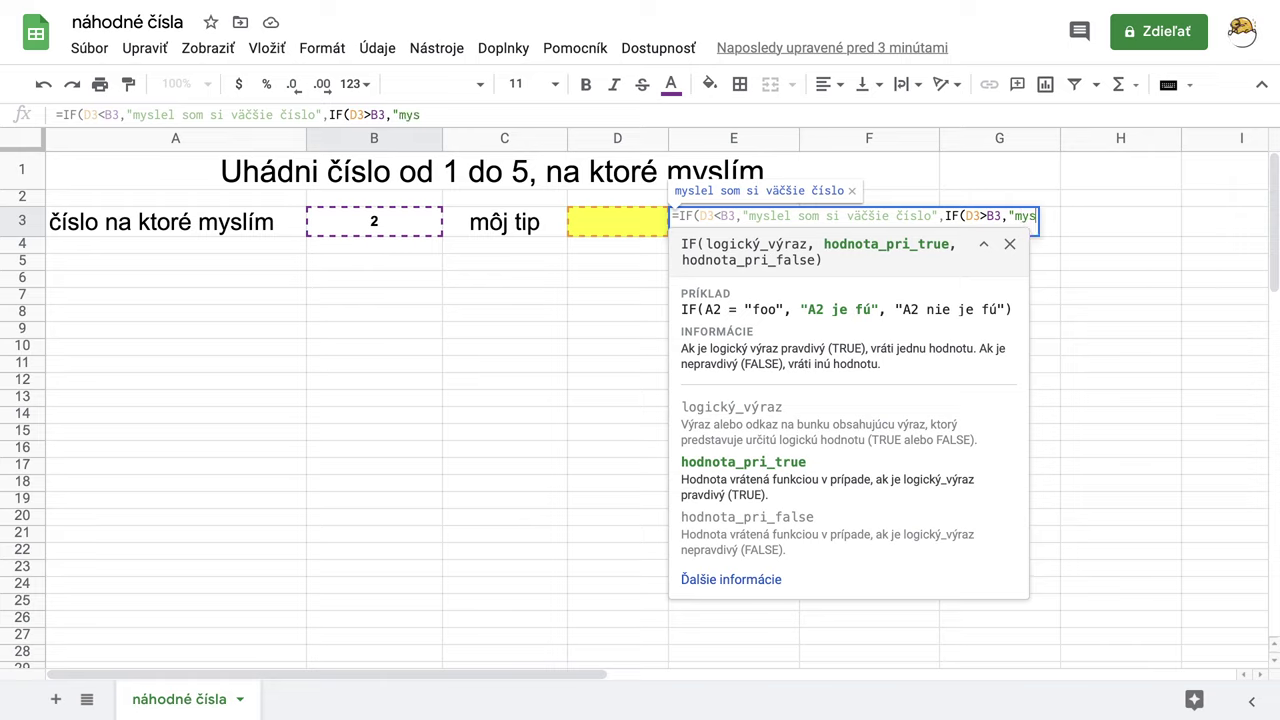
{"action": "type", "text": "lelsom "}
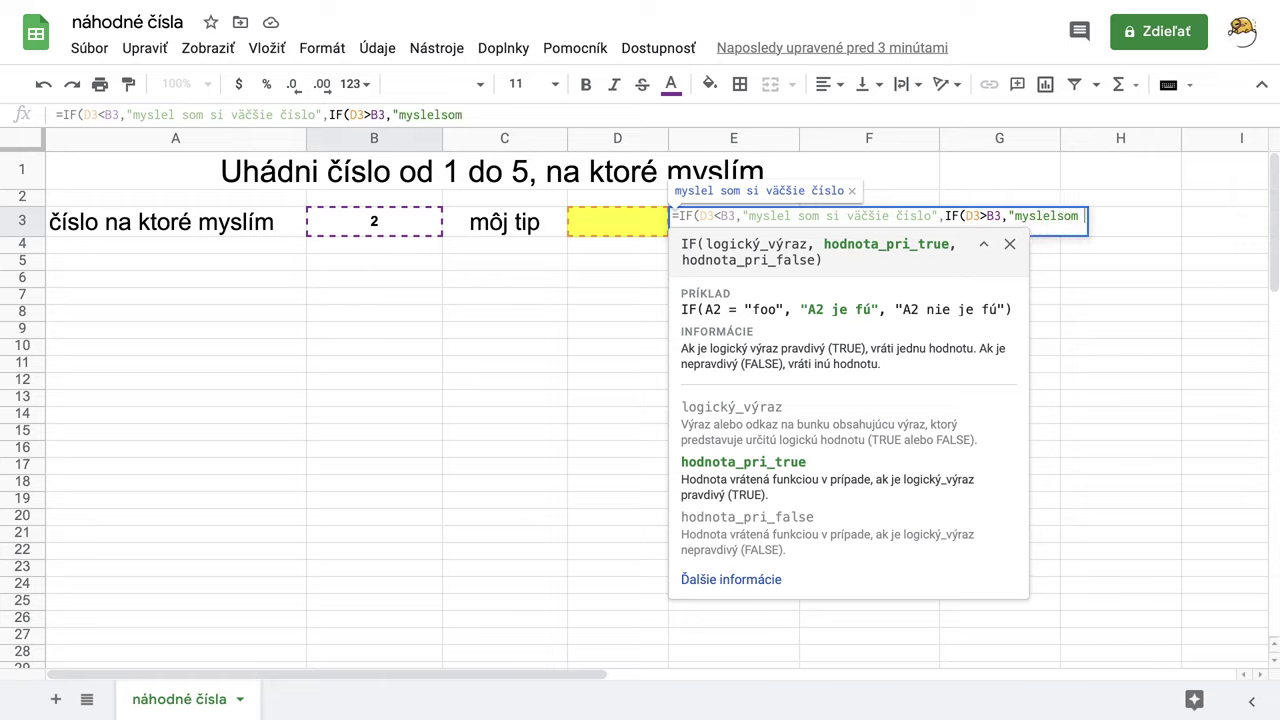
{"action": "type", "text": "si men"}
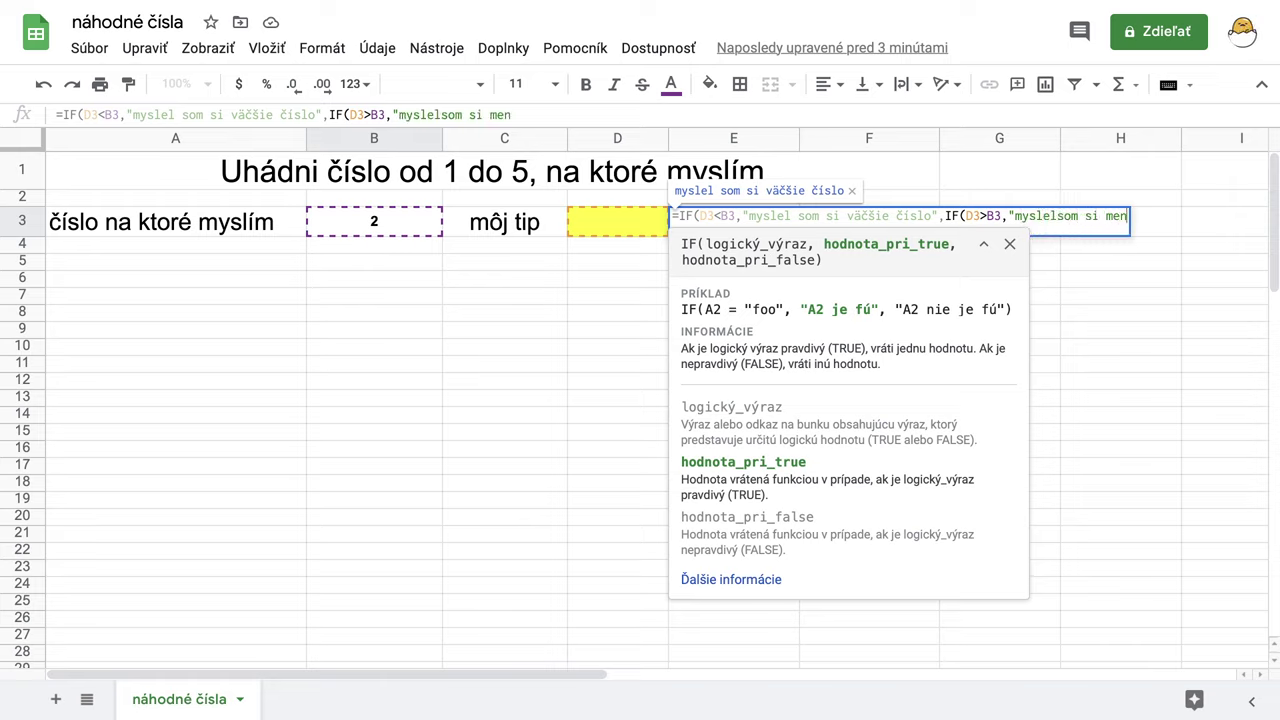
{"action": "type", "text": "šie číslo\""}
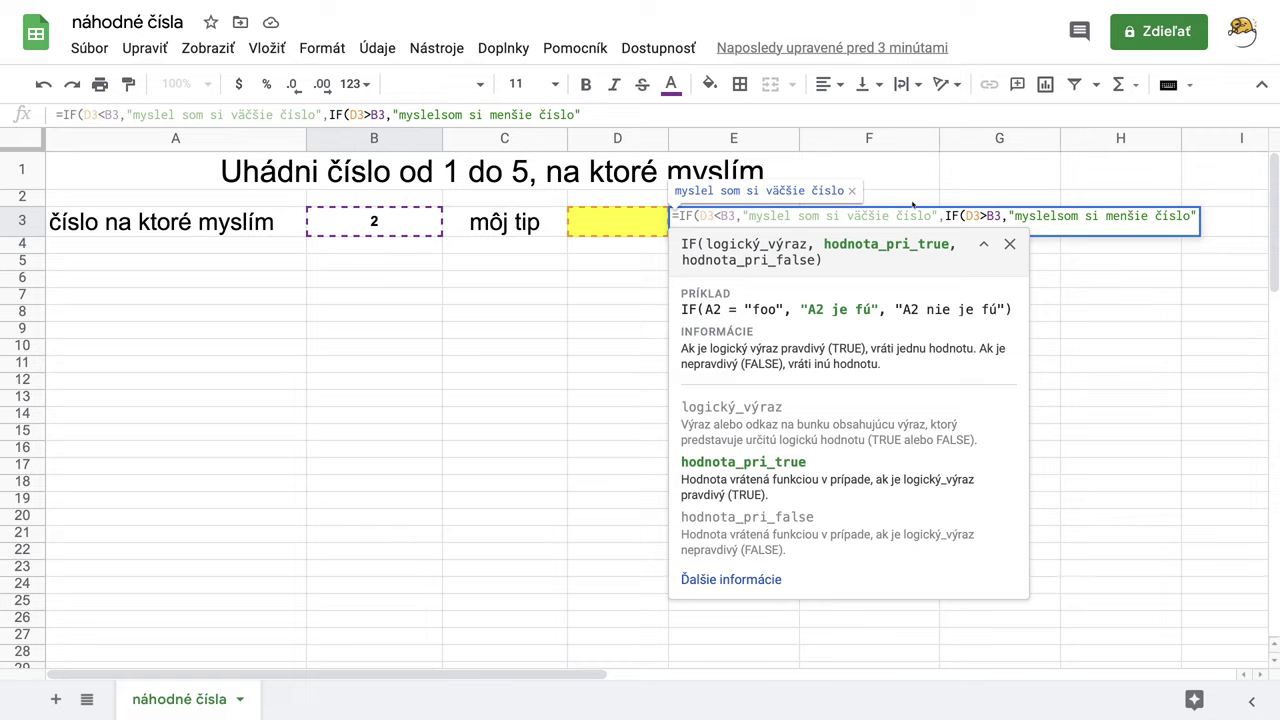
{"action": "left_click", "coordinate": [1058, 216]}
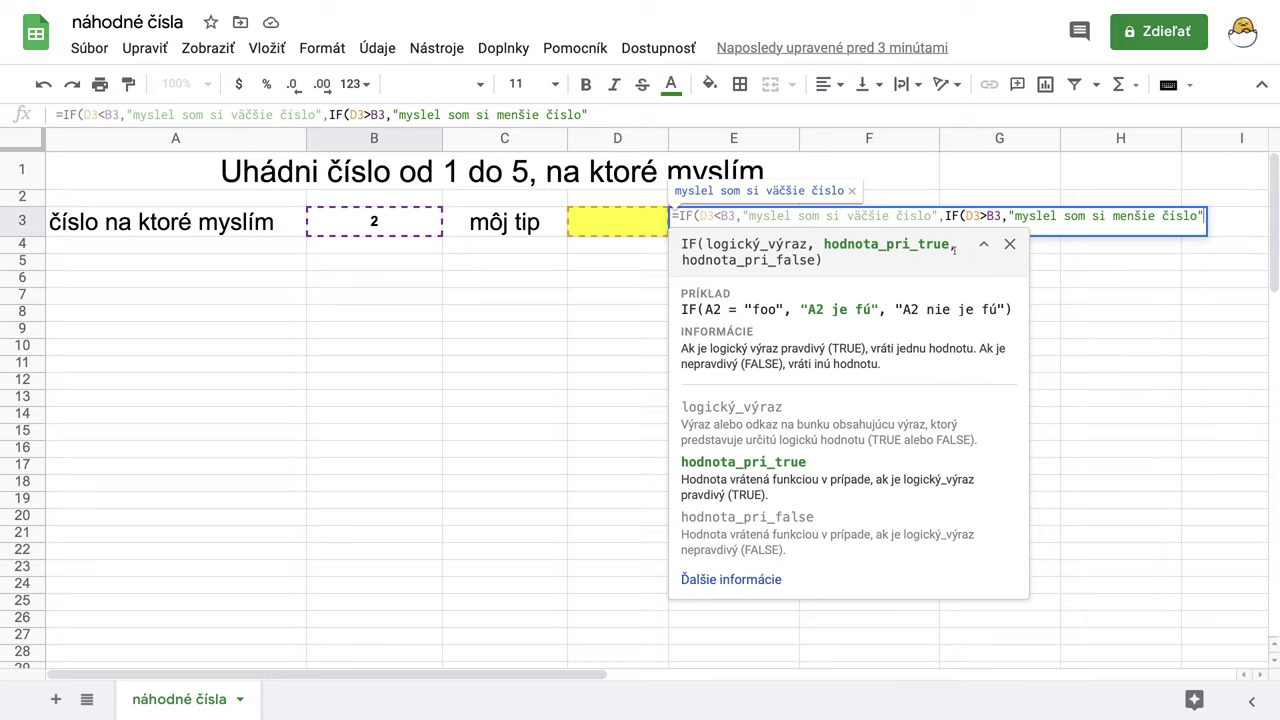
{"action": "type", "text": ","}
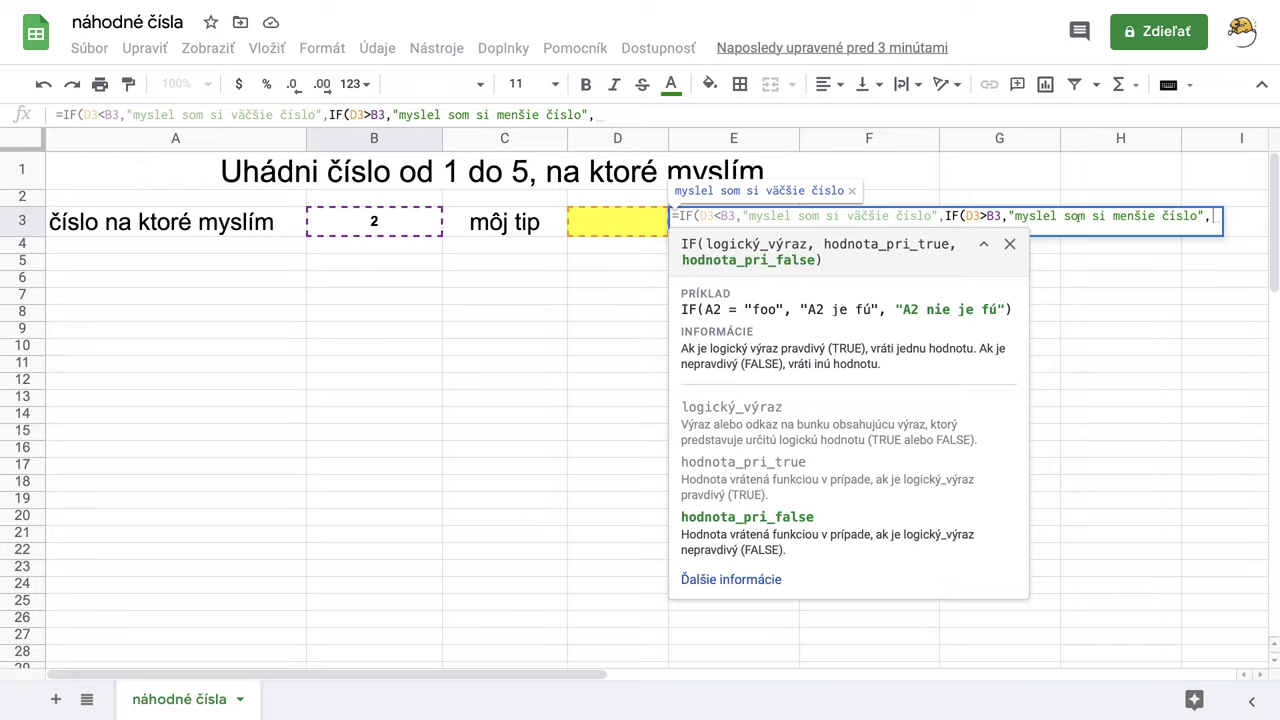
- Add "Uhádol si!" as the nested IF's false value, close both functions and commit the formula in E3
{"action": "type", "text": "\""}
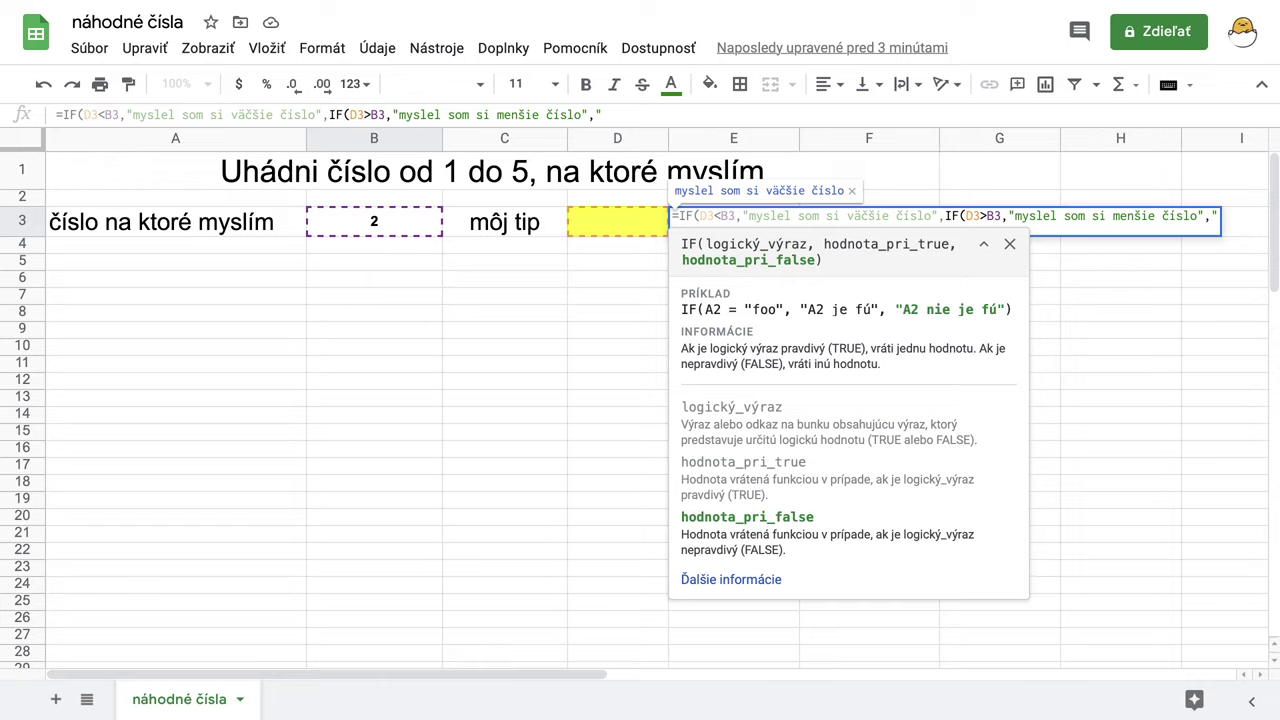
{"action": "type", "text": "Uhádol so"}
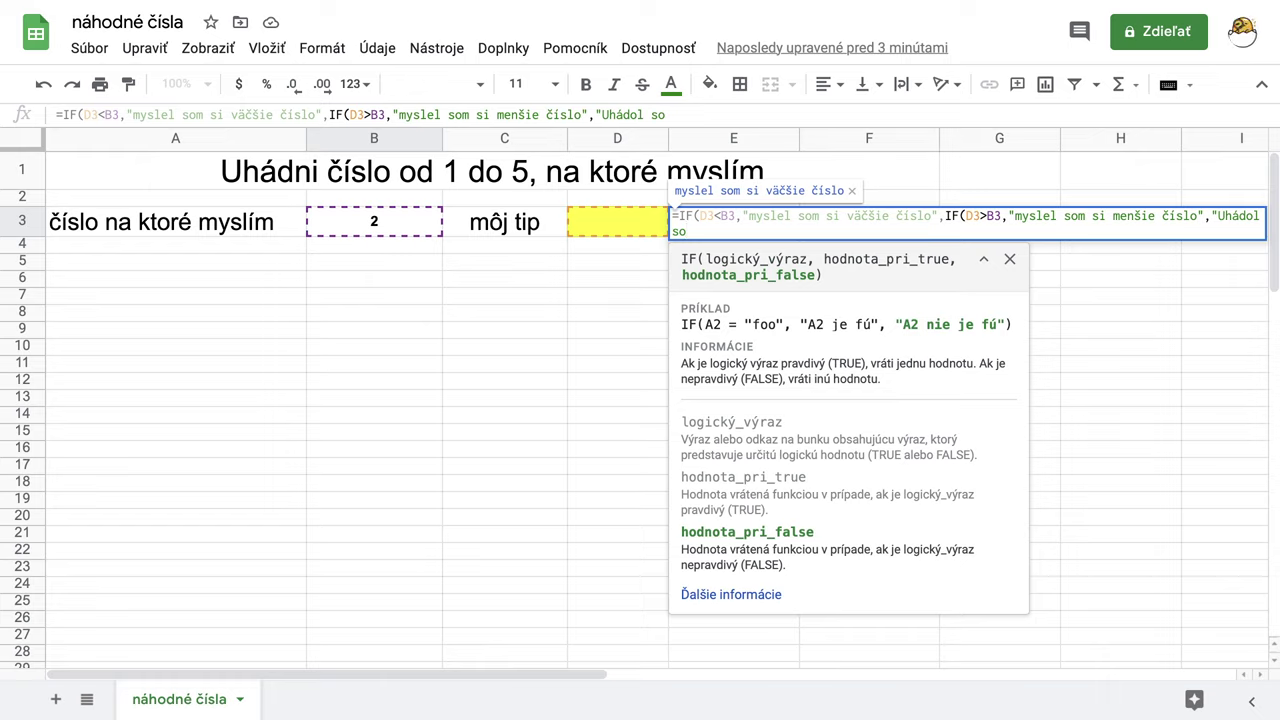
{"action": "type", "text": "i!\"))"}
{"action": "key", "text": "Return"}
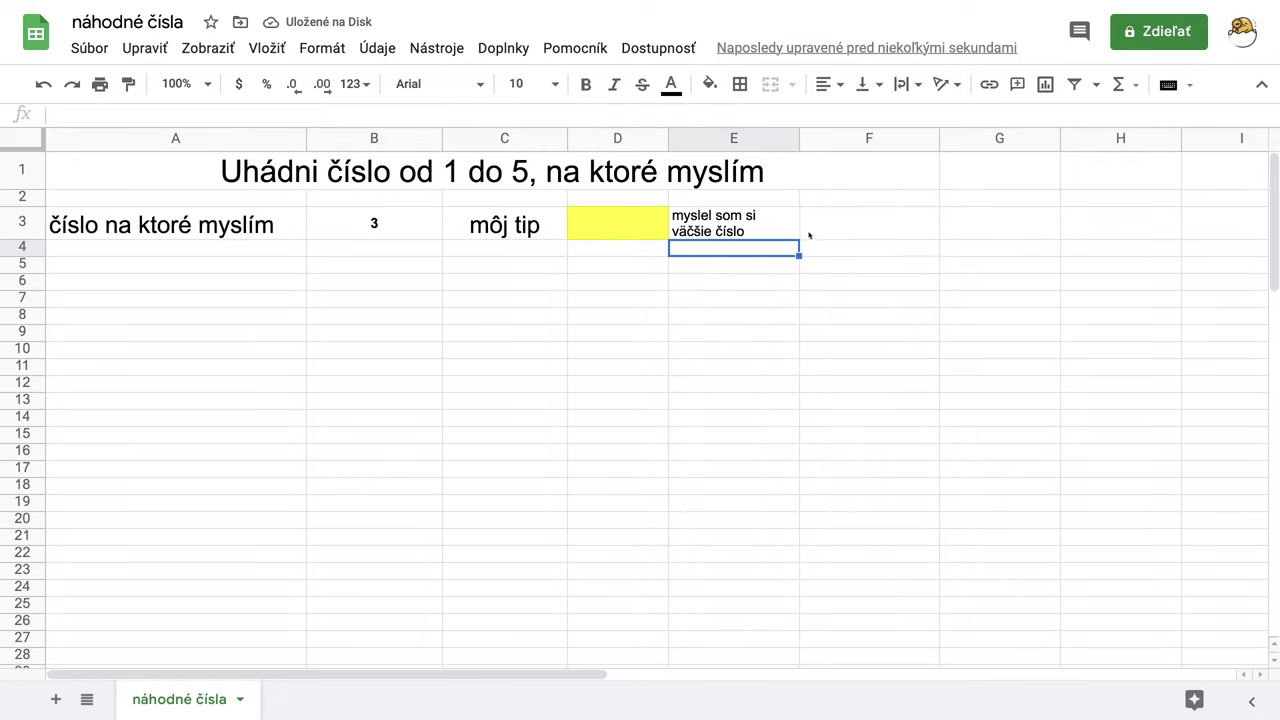
- Enter the guess 3 in the yellow cell D3 and reselect that cell
{"action": "left_click", "coordinate": [617, 232]}
{"action": "type", "text": "3"}
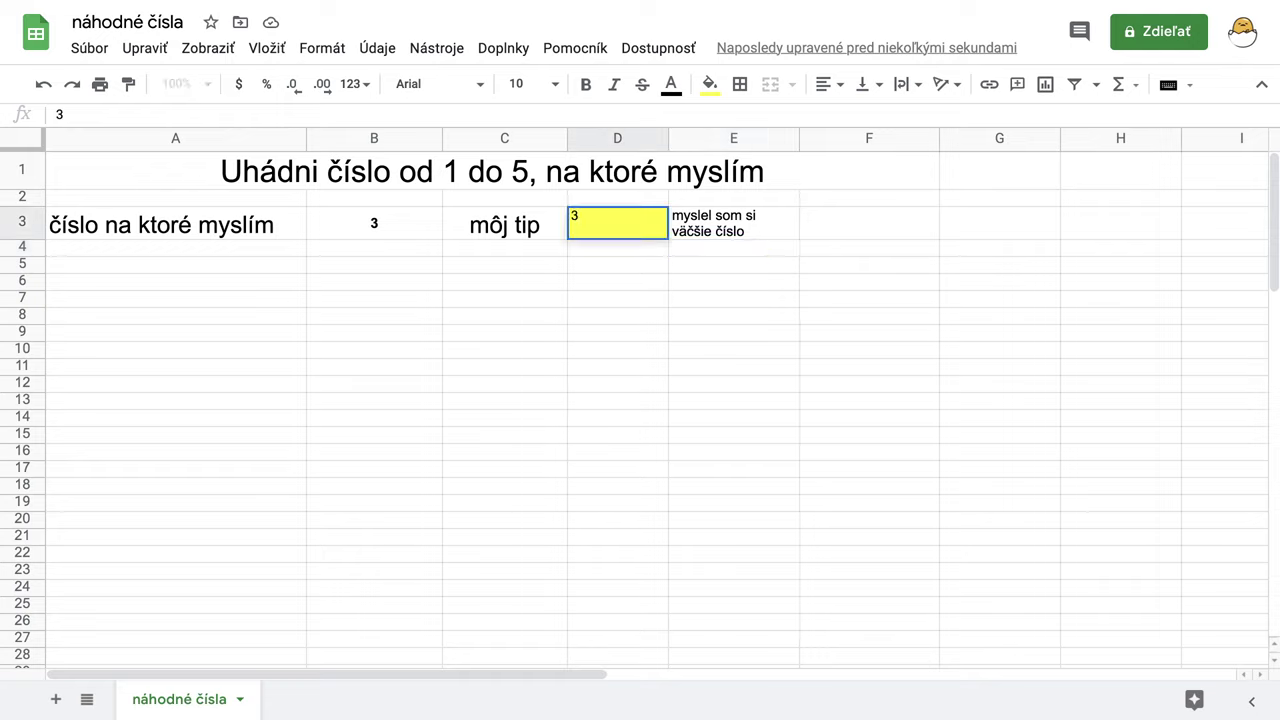
{"action": "key", "text": "Return"}
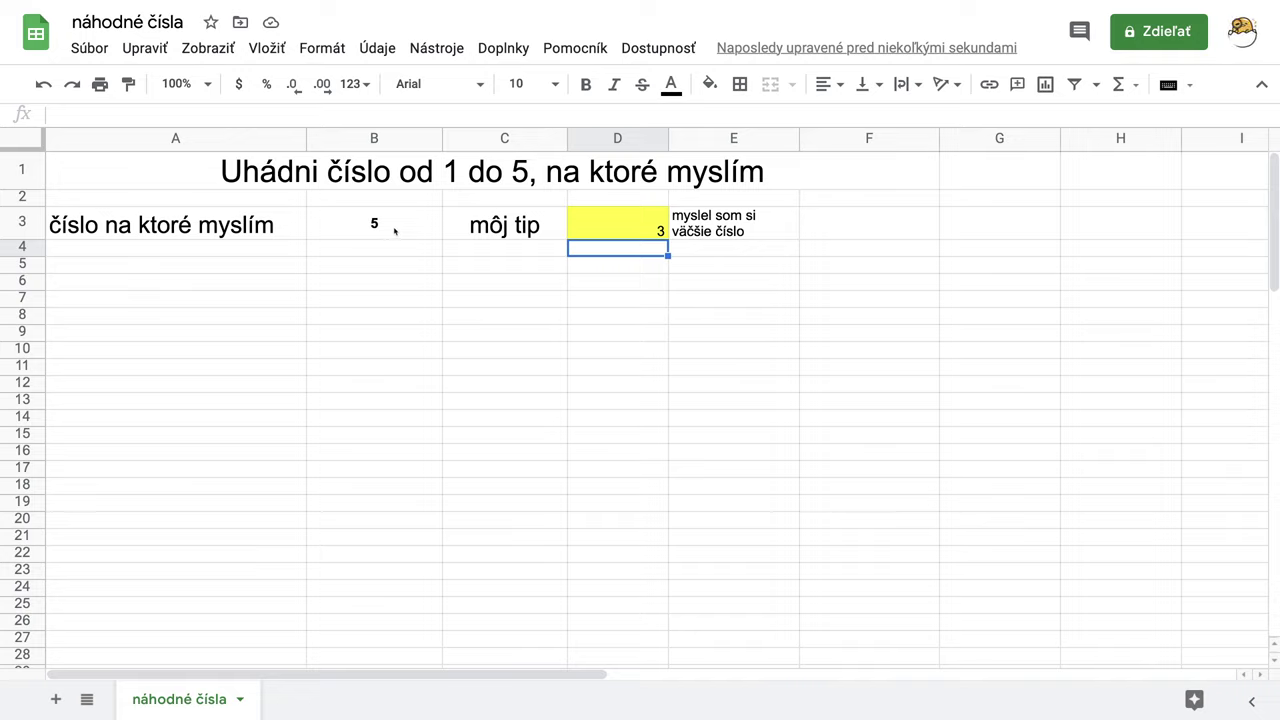
{"action": "left_click", "coordinate": [650, 229]}
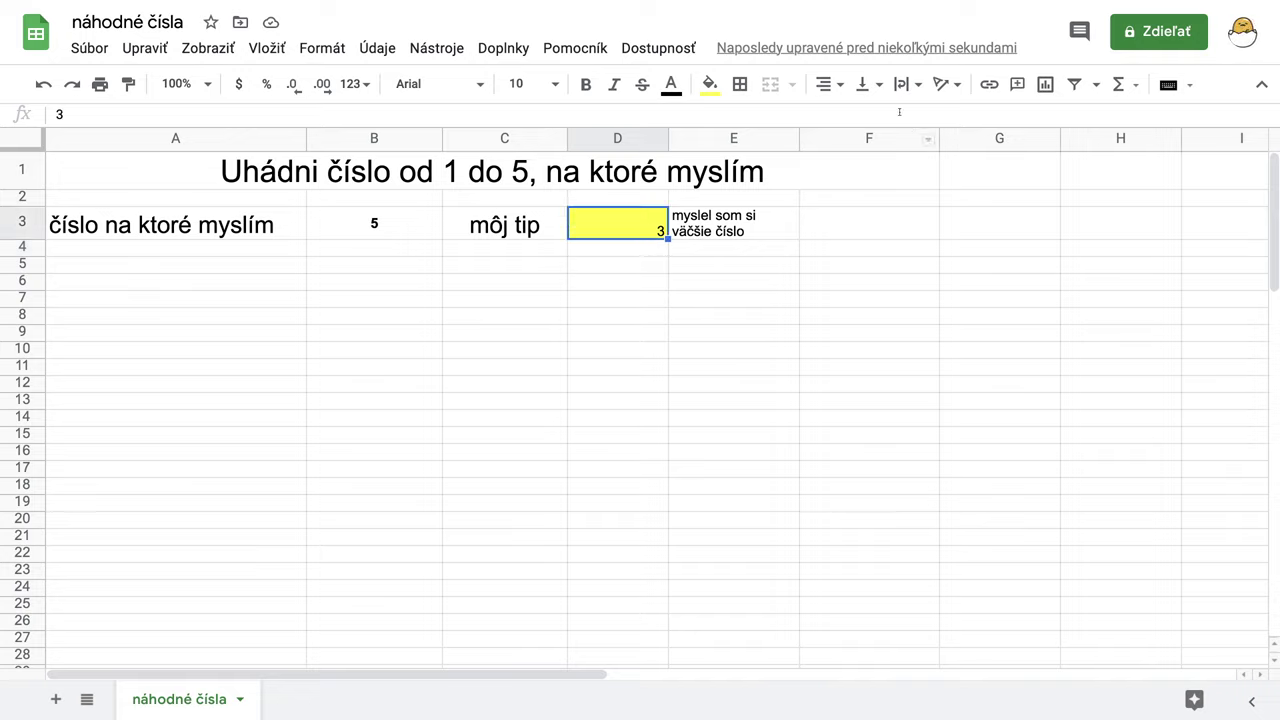
- Make the guess in the yellow cell D3 bold and centre it both horizontally and vertically
{"action": "left_click", "coordinate": [586, 84]}
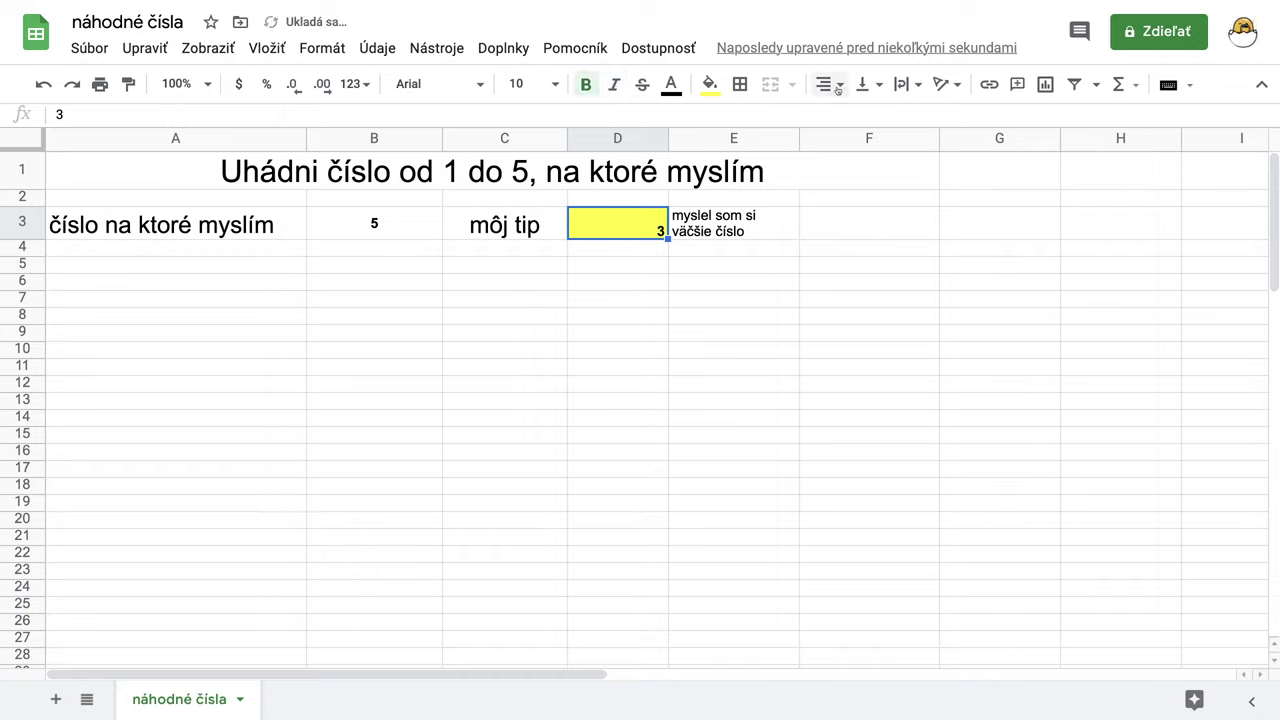
{"action": "left_click", "coordinate": [837, 86]}
{"action": "left_click", "coordinate": [851, 119]}
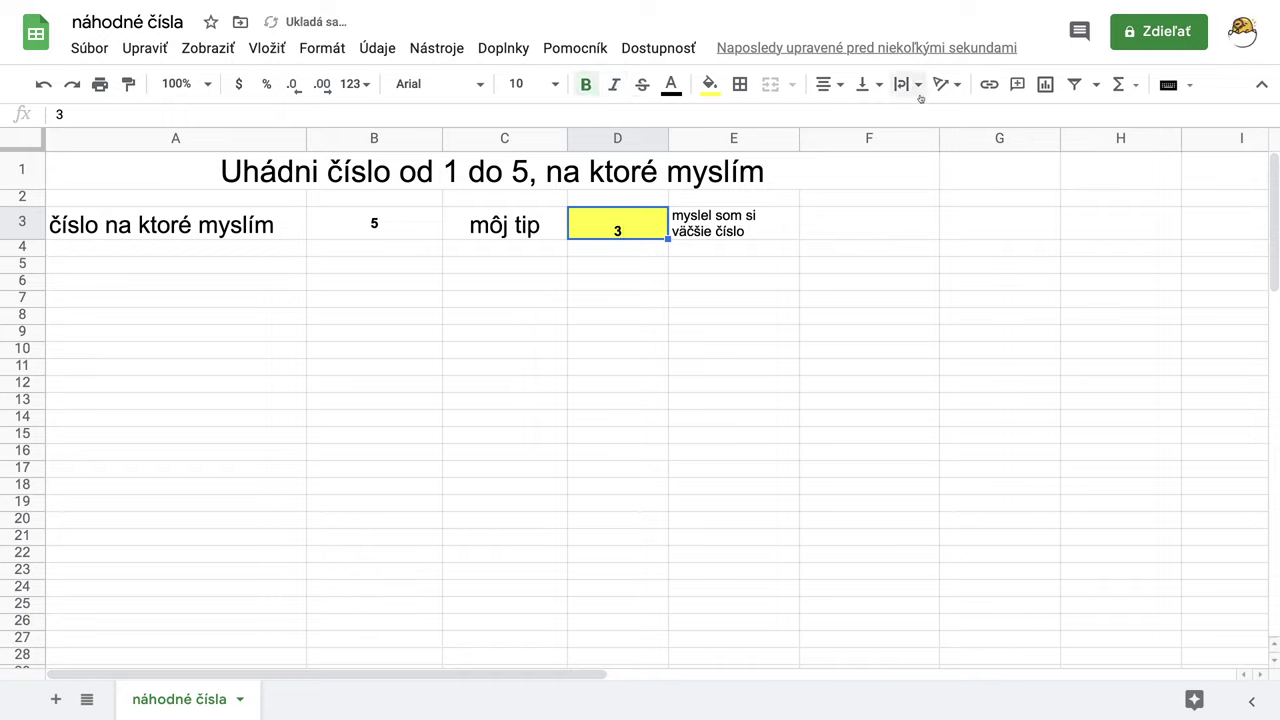
{"action": "left_click", "coordinate": [866, 86]}
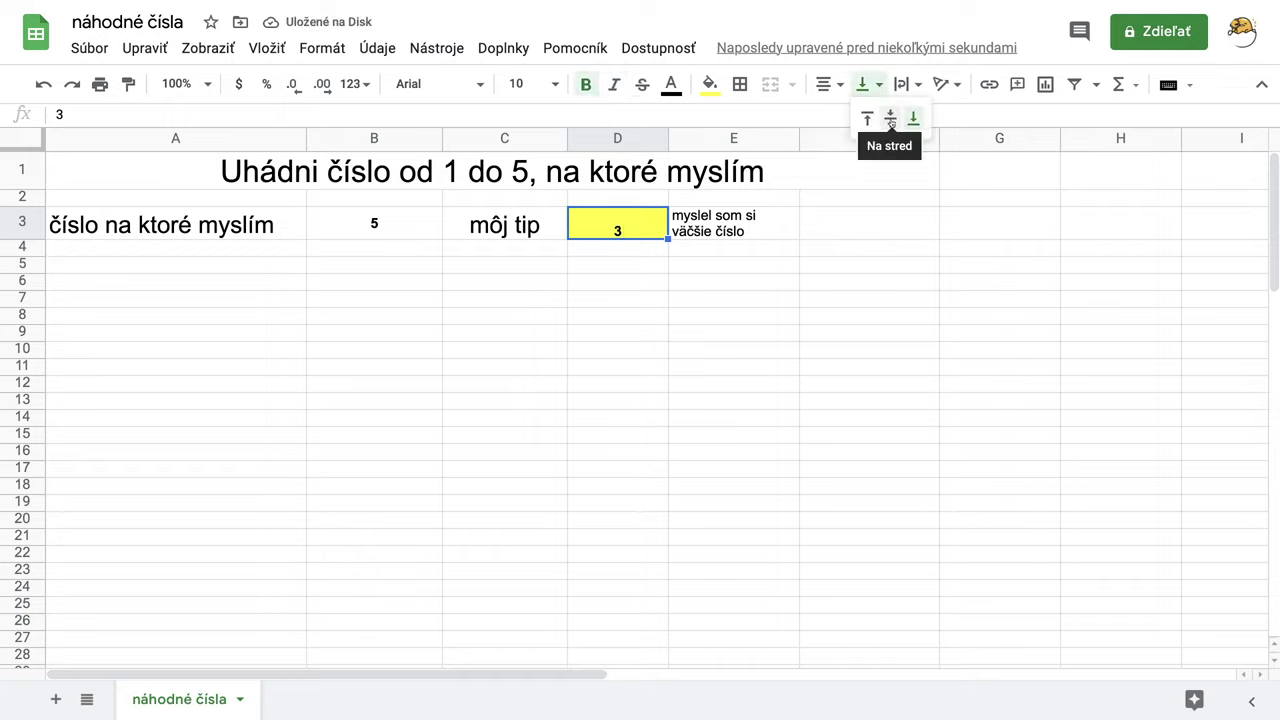
{"action": "left_click", "coordinate": [891, 119]}
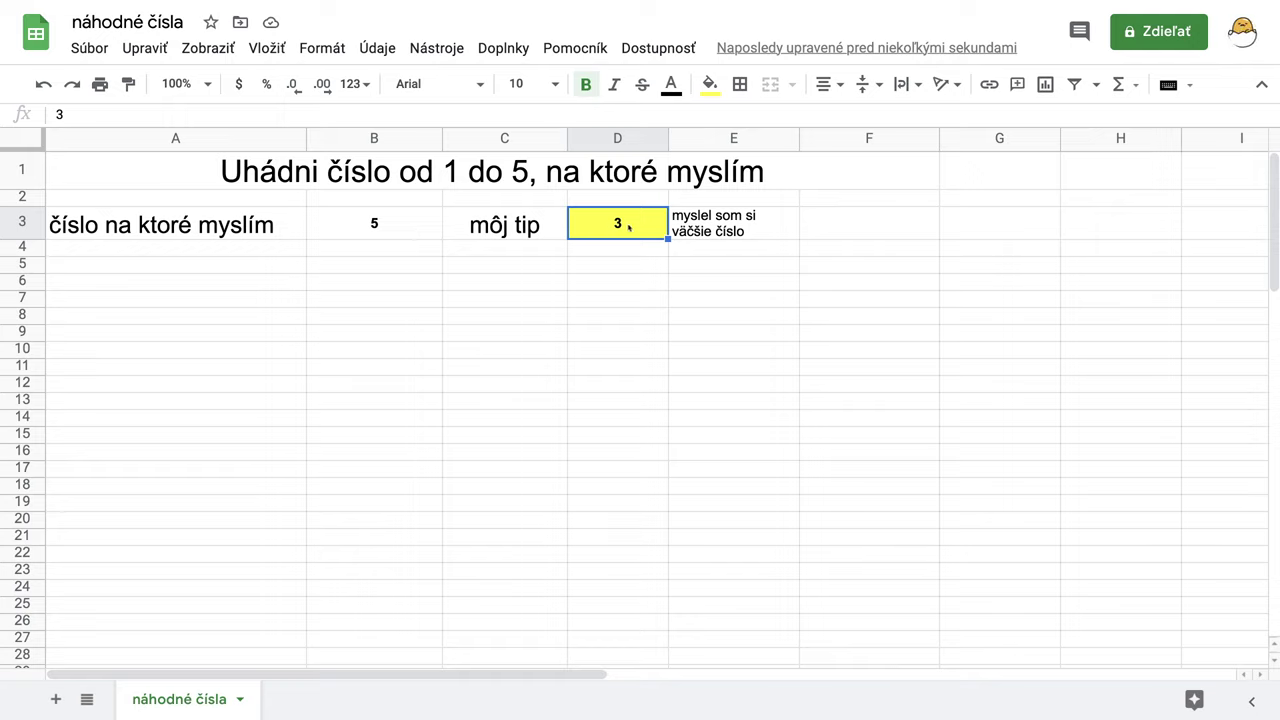
- Hide the secret number in B3 by setting its text colour to white
{"action": "left_click", "coordinate": [392, 225]}
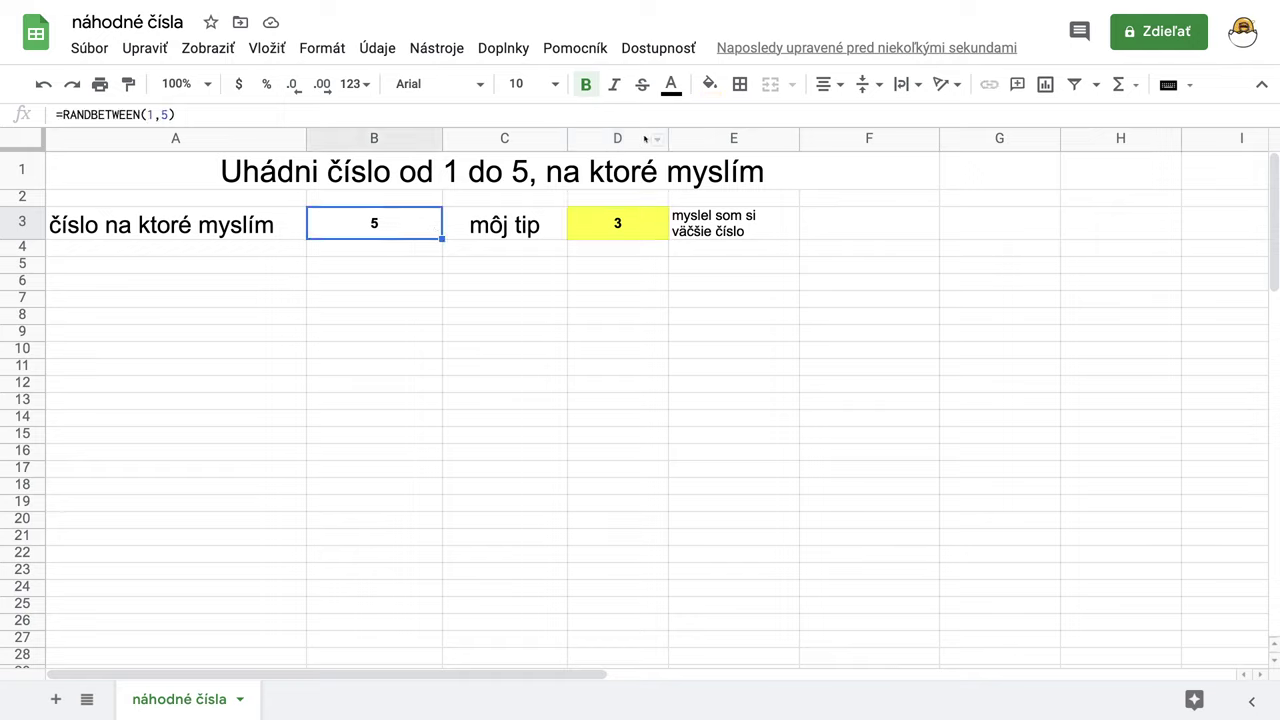
{"action": "left_click", "coordinate": [680, 88]}
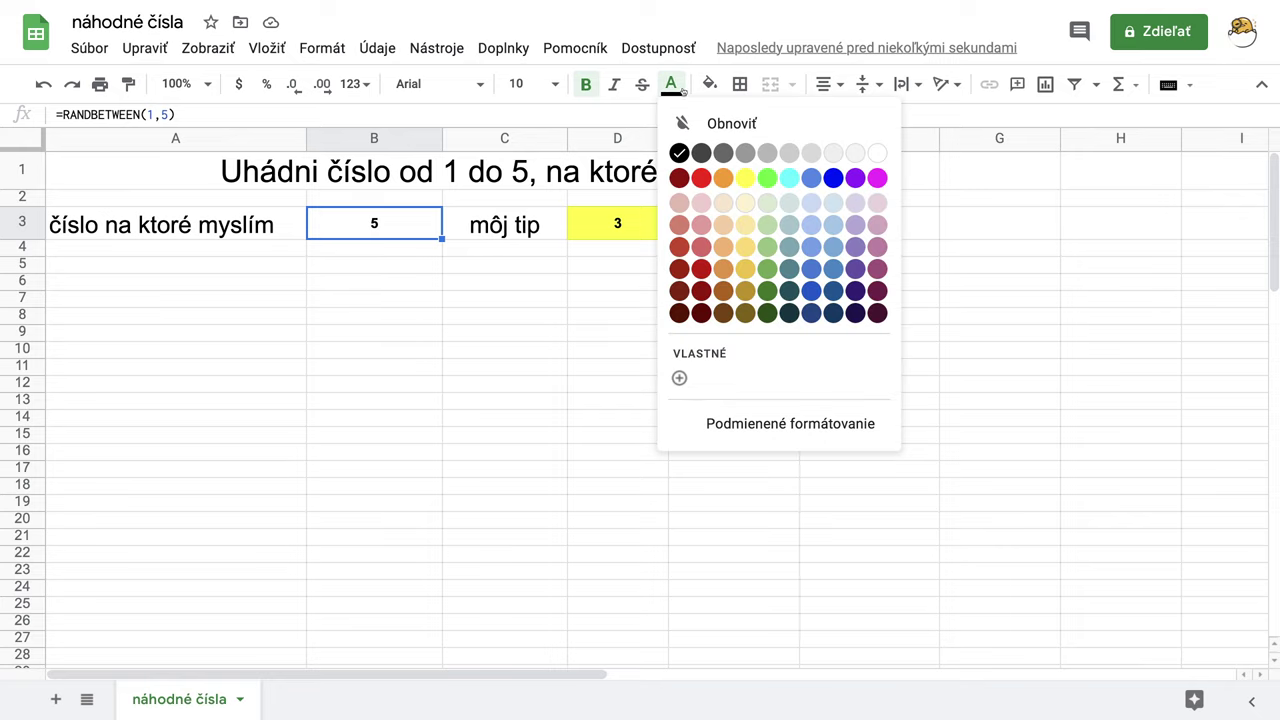
{"action": "left_click", "coordinate": [877, 156]}
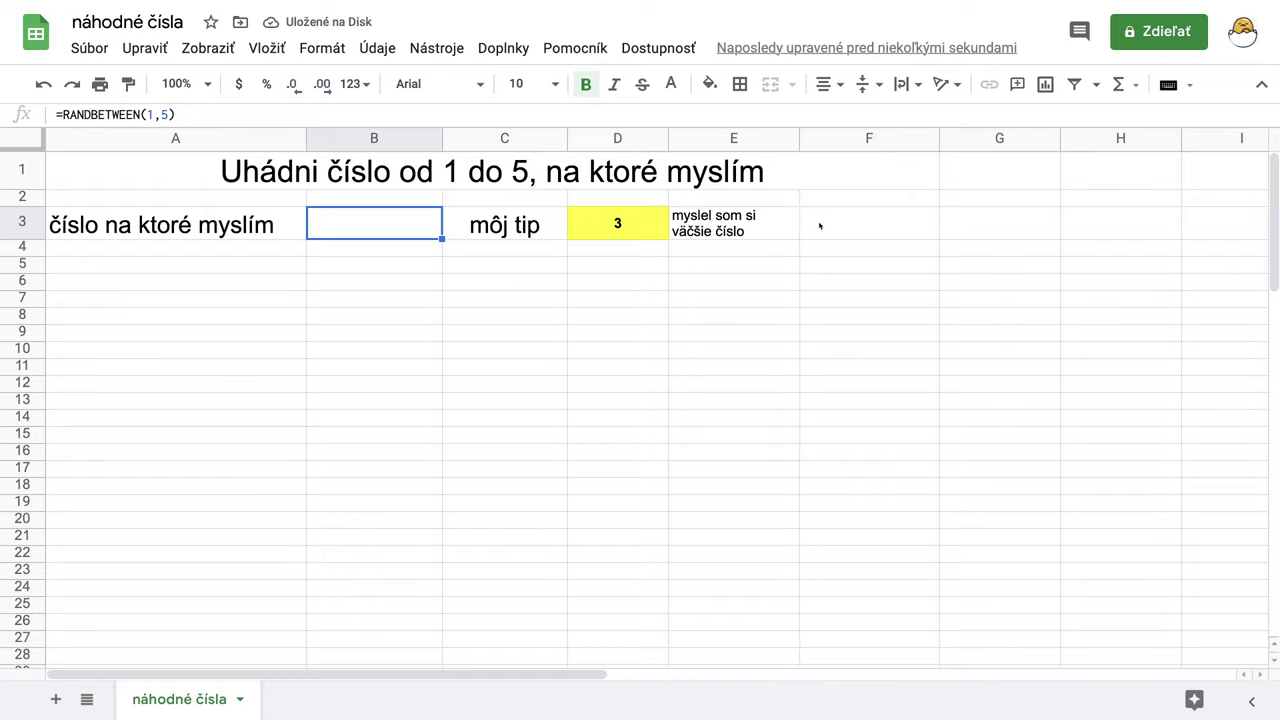
- Test the game by entering the guesses 1, 2 and 3 one after another in D3
{"action": "left_click", "coordinate": [626, 229]}
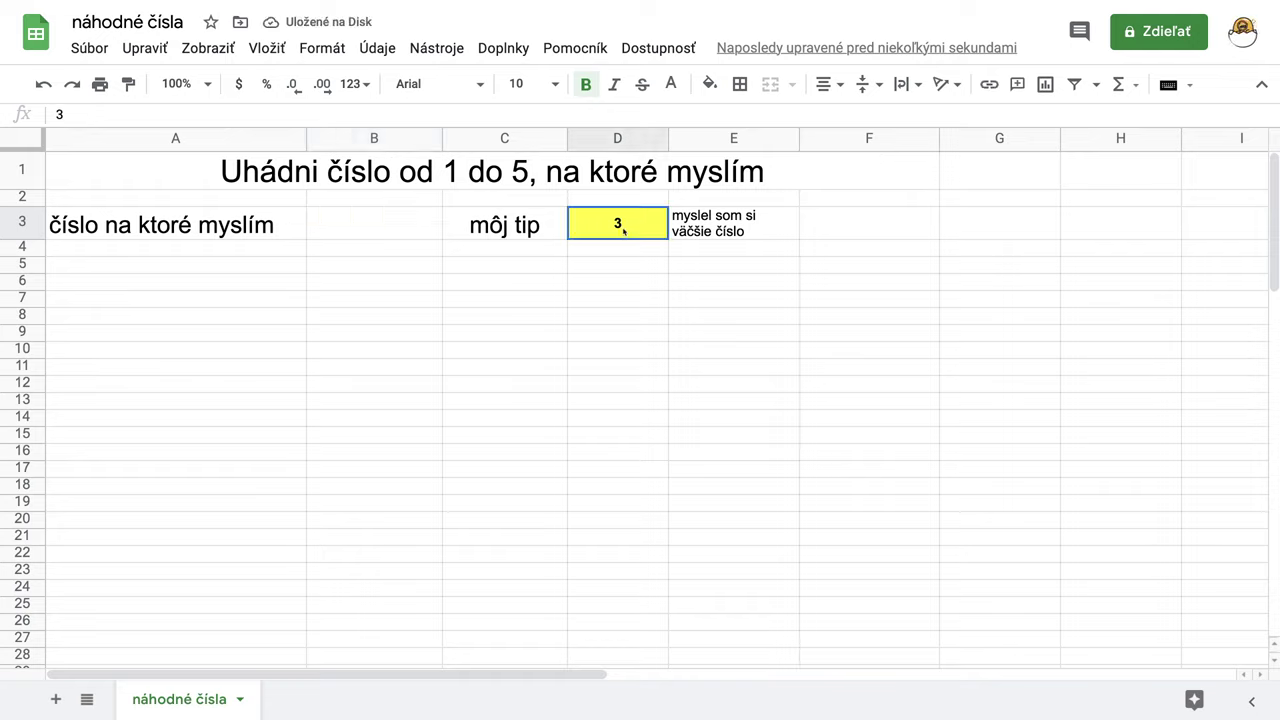
{"action": "type", "text": "1"}
{"action": "key", "text": "Return"}
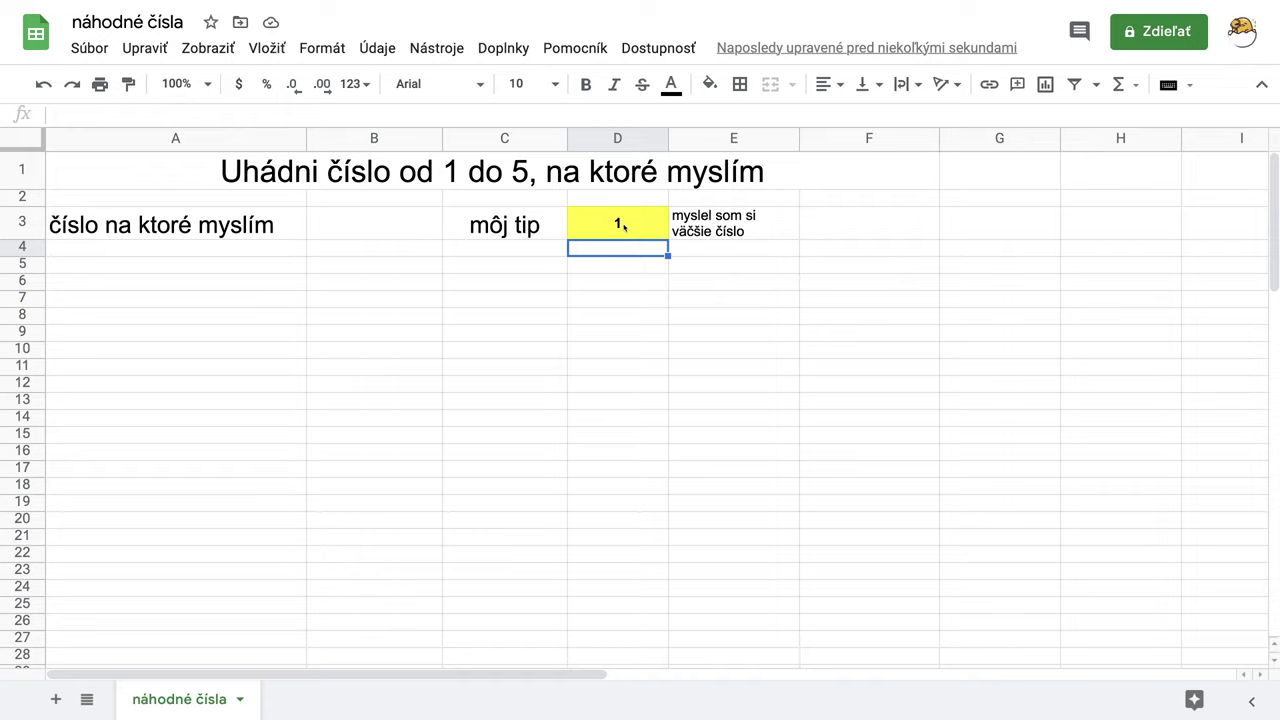
{"action": "left_click", "coordinate": [624, 226]}
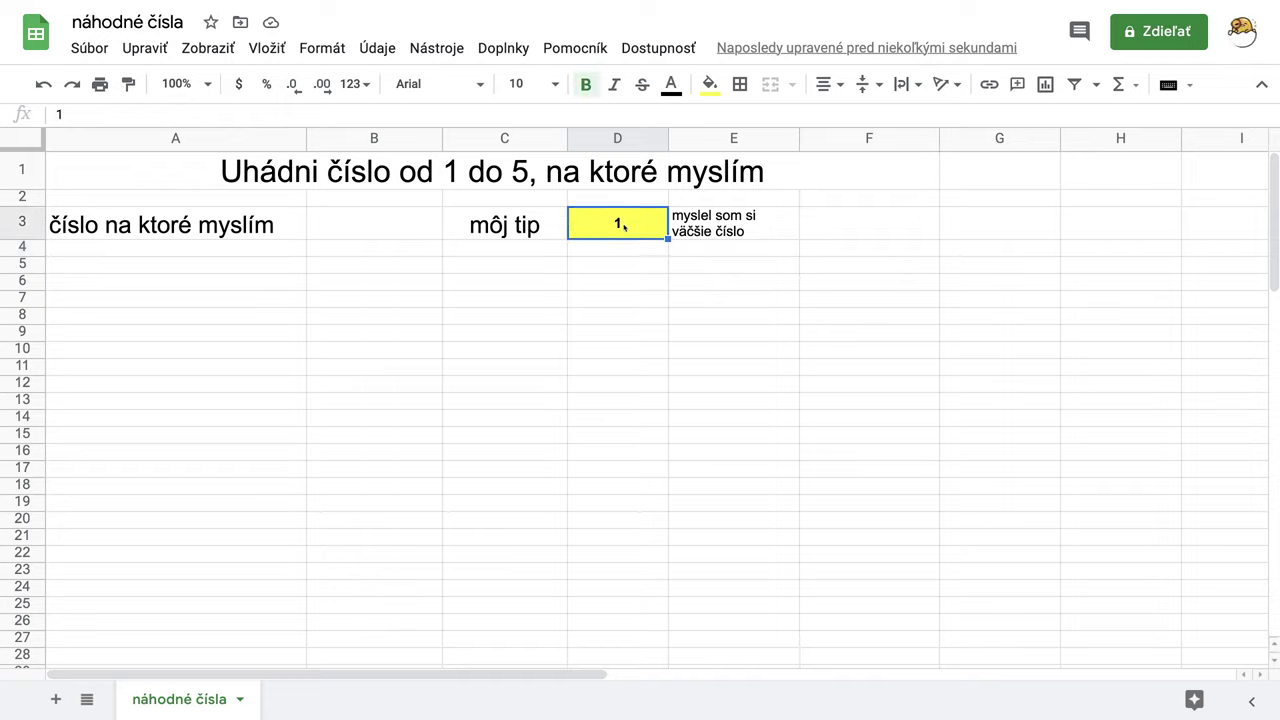
{"action": "type", "text": "2"}
{"action": "key", "text": "Return"}
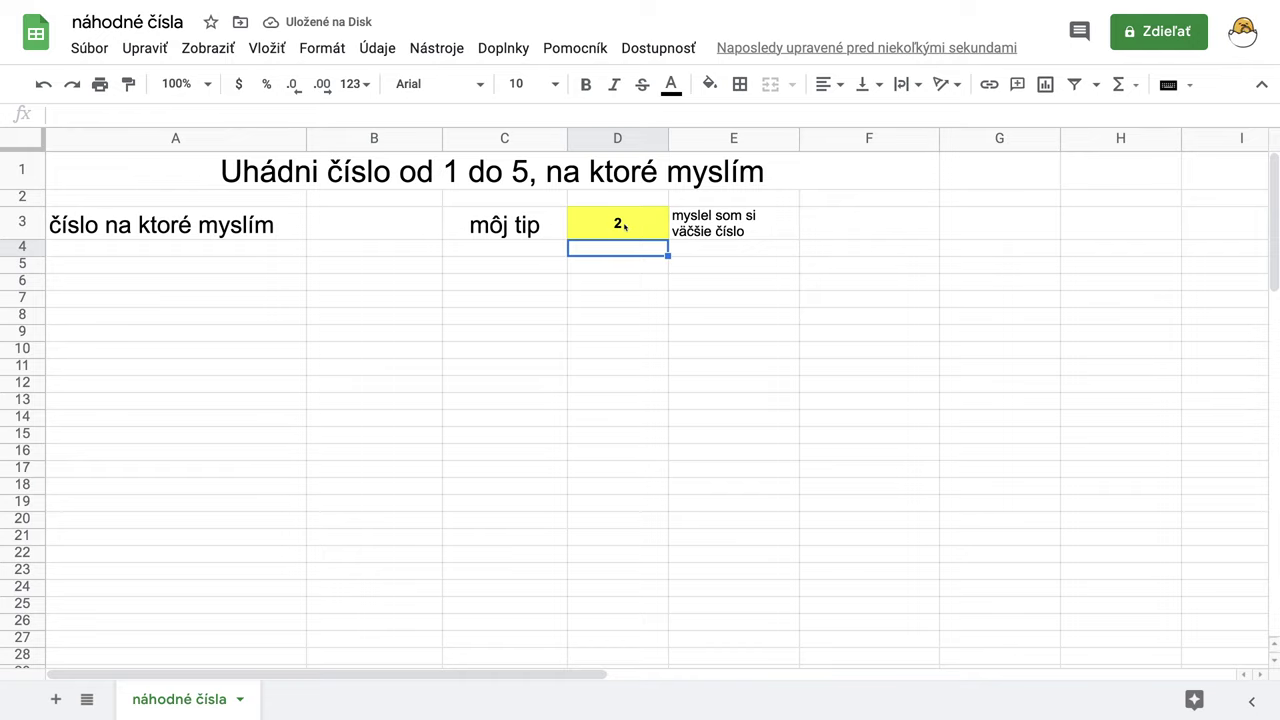
{"action": "left_click", "coordinate": [627, 225]}
{"action": "type", "text": "3"}
{"action": "key", "text": "Return"}
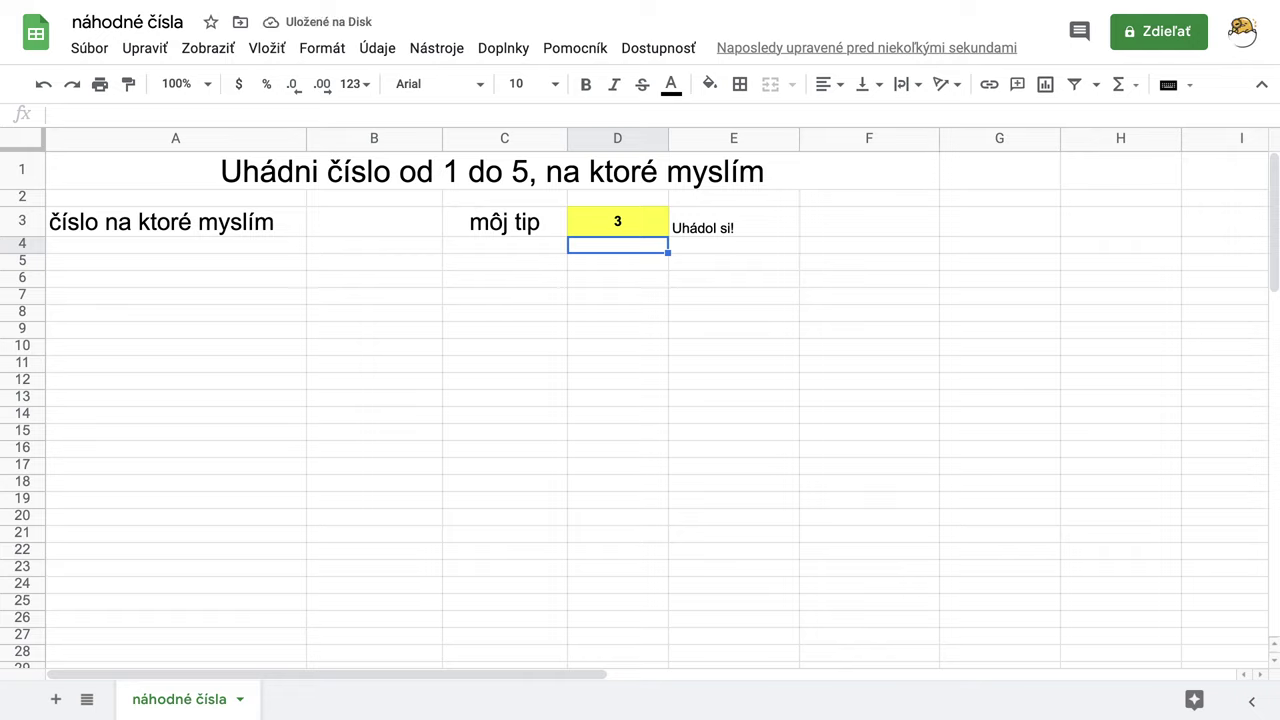
- Set the feedback message in E3 to font size 18 and centre it horizontally
{"action": "left_click", "coordinate": [705, 228]}
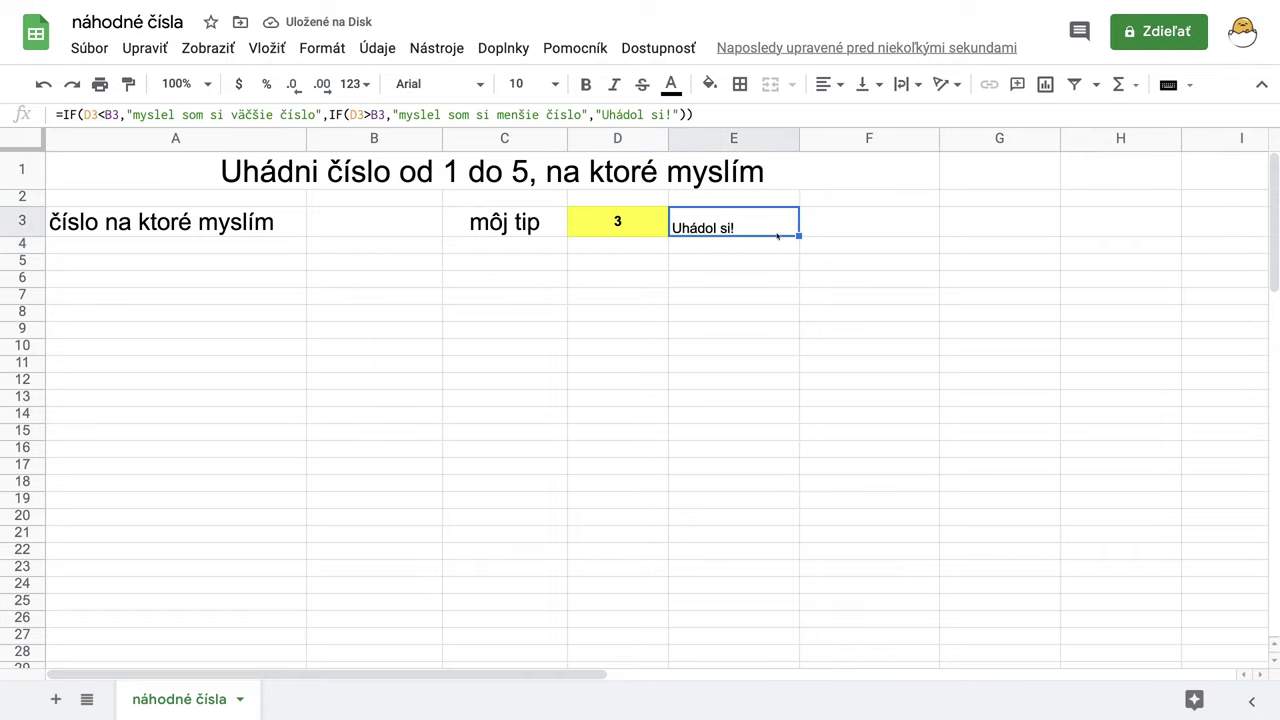
{"action": "left_click", "coordinate": [555, 87]}
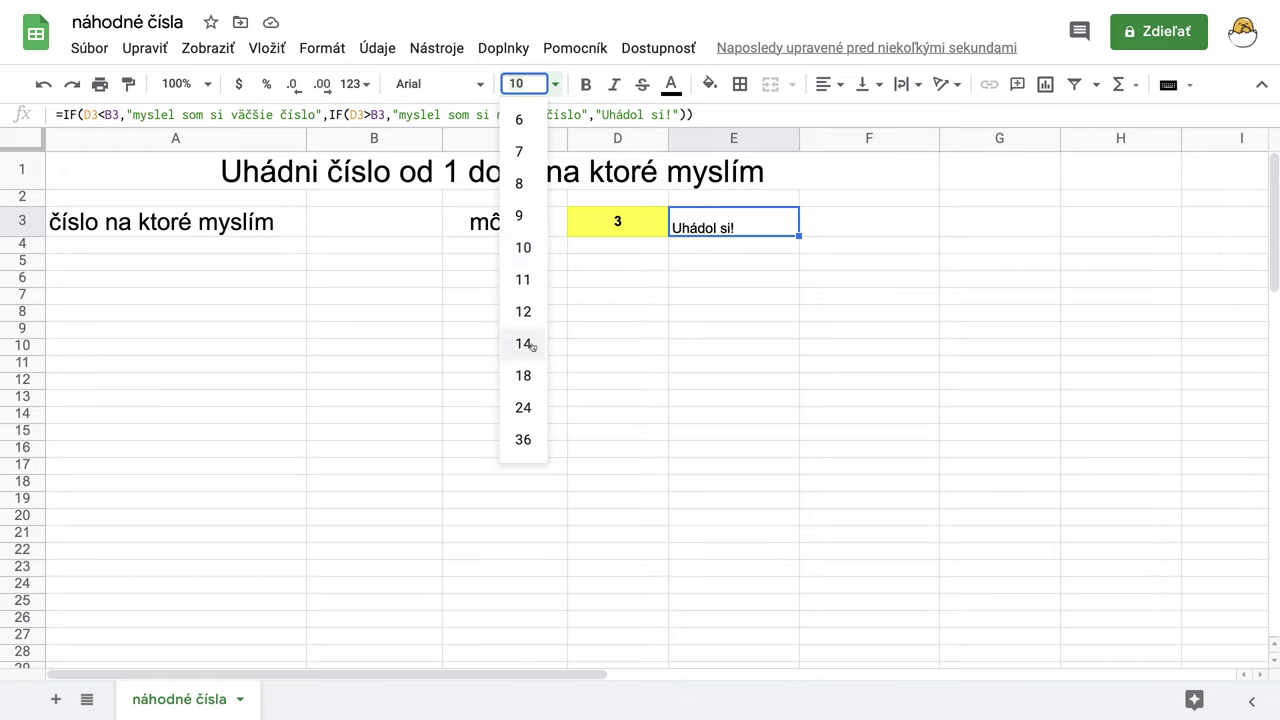
{"action": "left_click", "coordinate": [523, 374]}
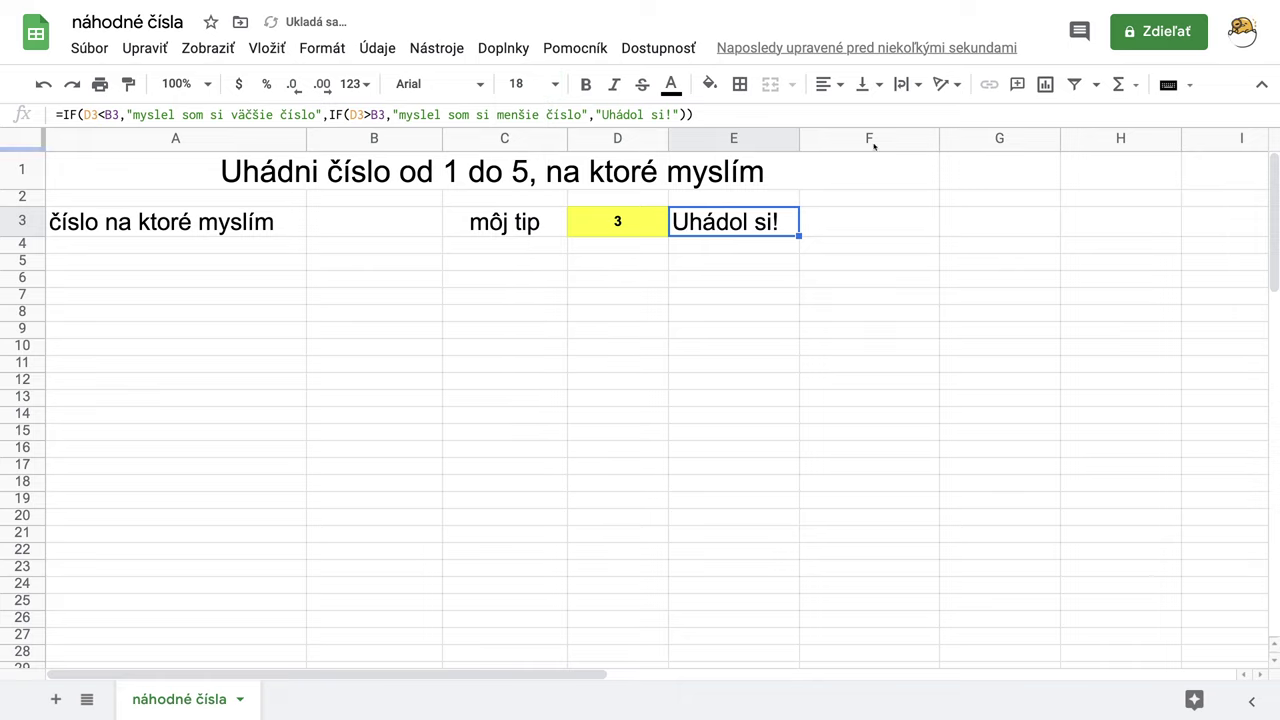
{"action": "left_click", "coordinate": [826, 84]}
{"action": "left_click", "coordinate": [851, 119]}
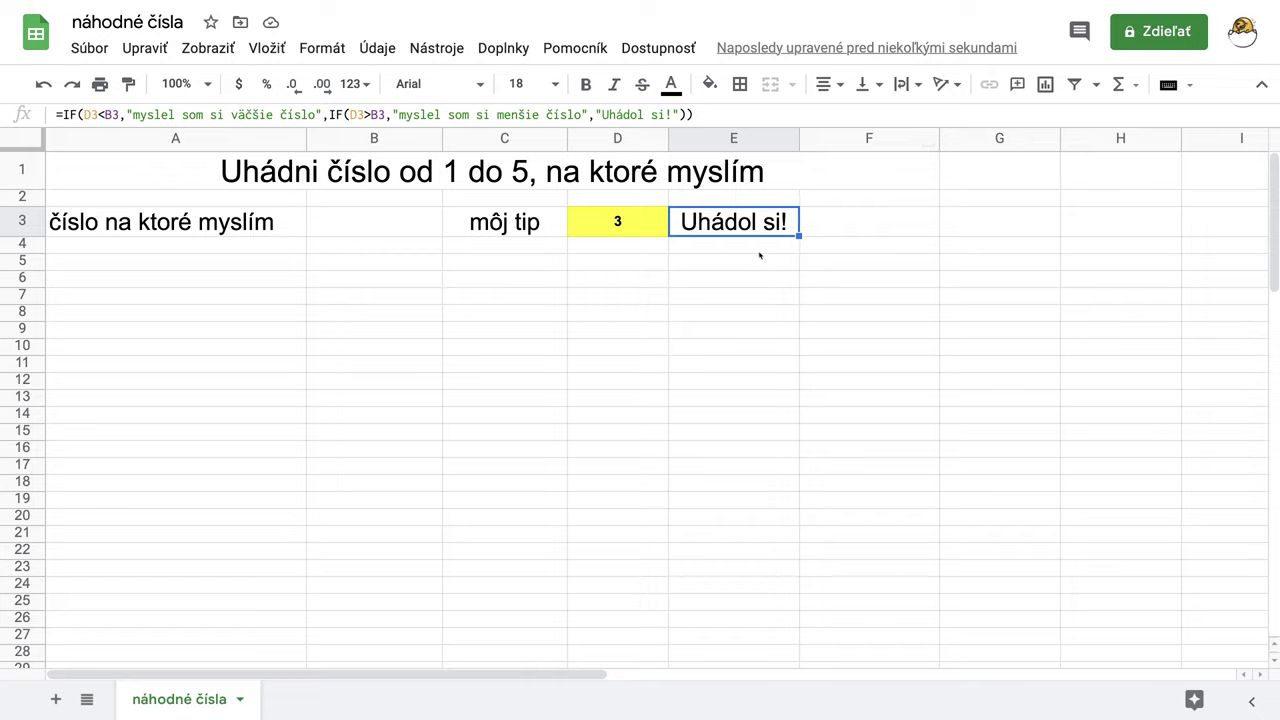
- Start a conditional formatting rule for the feedback cell E3 with a bright green fill
{"action": "left_click", "coordinate": [761, 248]}
{"action": "left_click", "coordinate": [748, 224]}
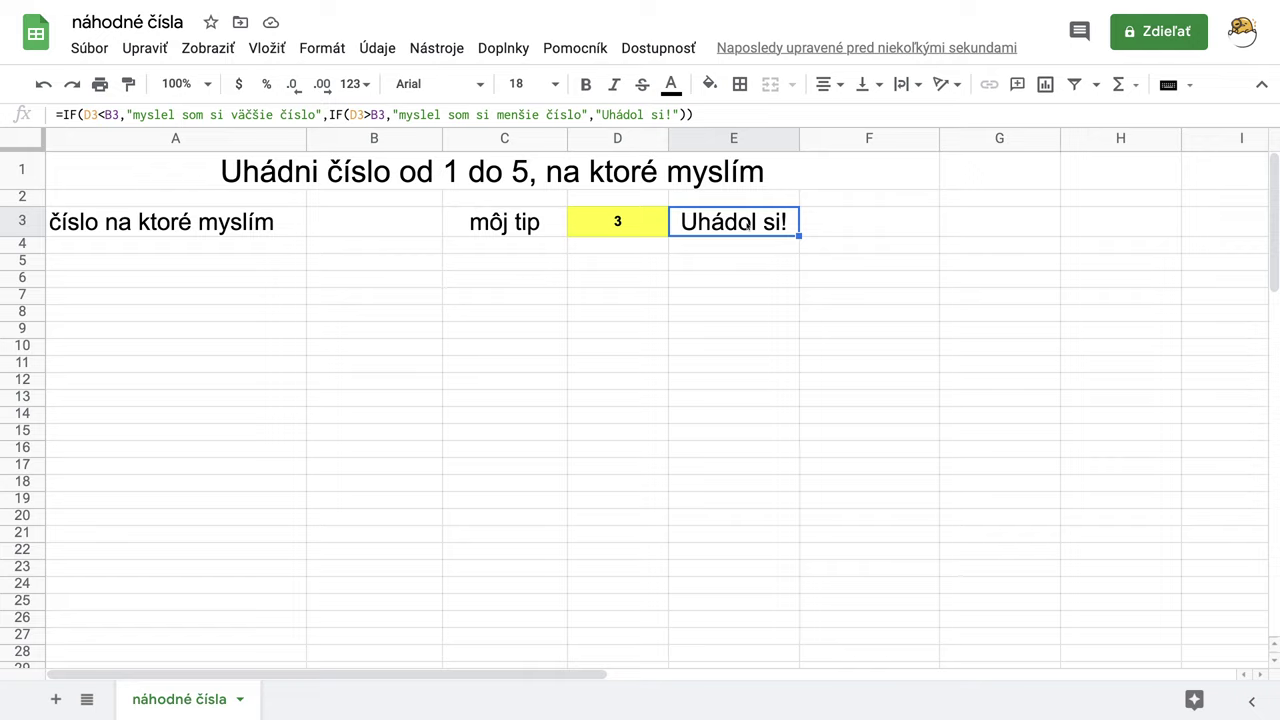
{"action": "left_click", "coordinate": [710, 85]}
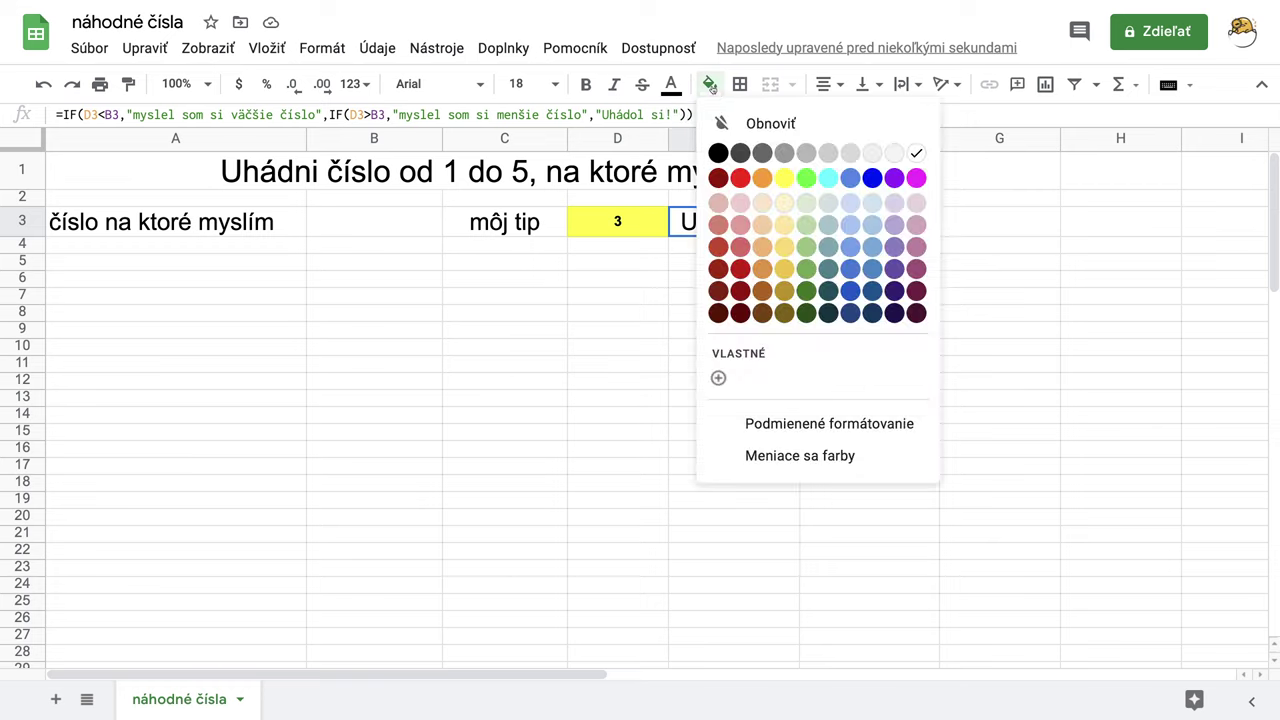
{"action": "left_click", "coordinate": [848, 424]}
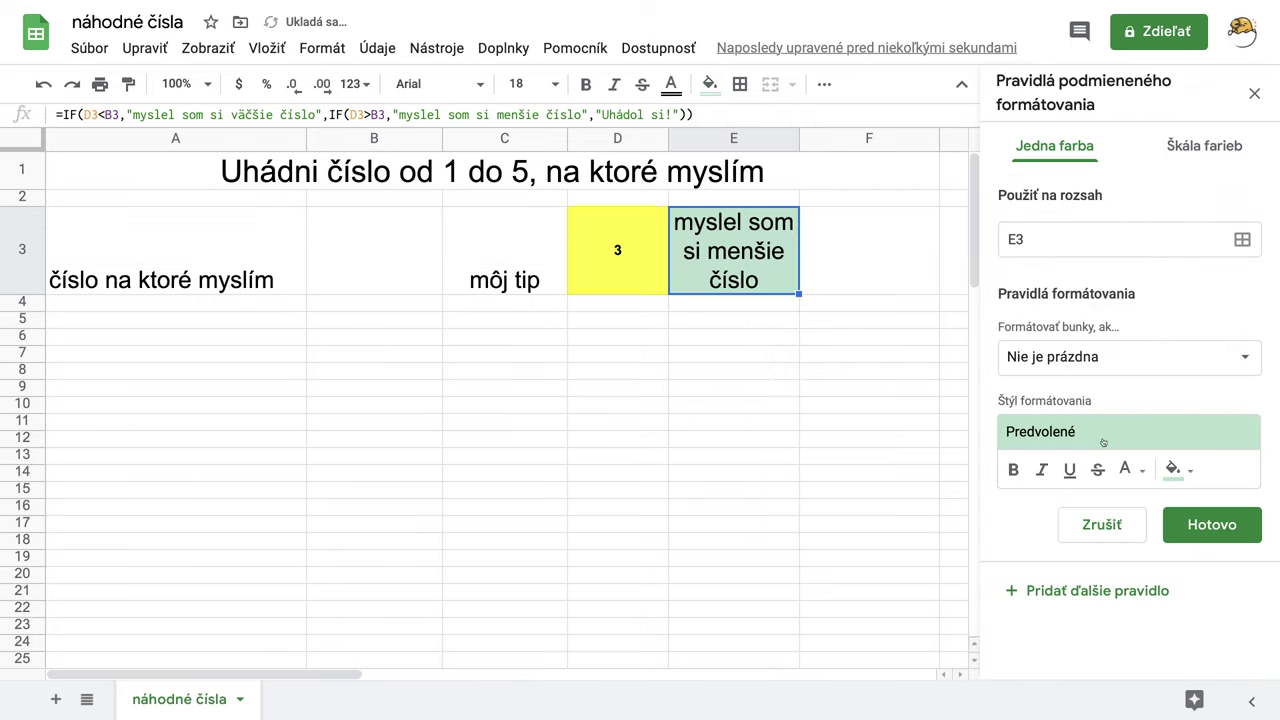
{"action": "left_click", "coordinate": [1190, 473]}
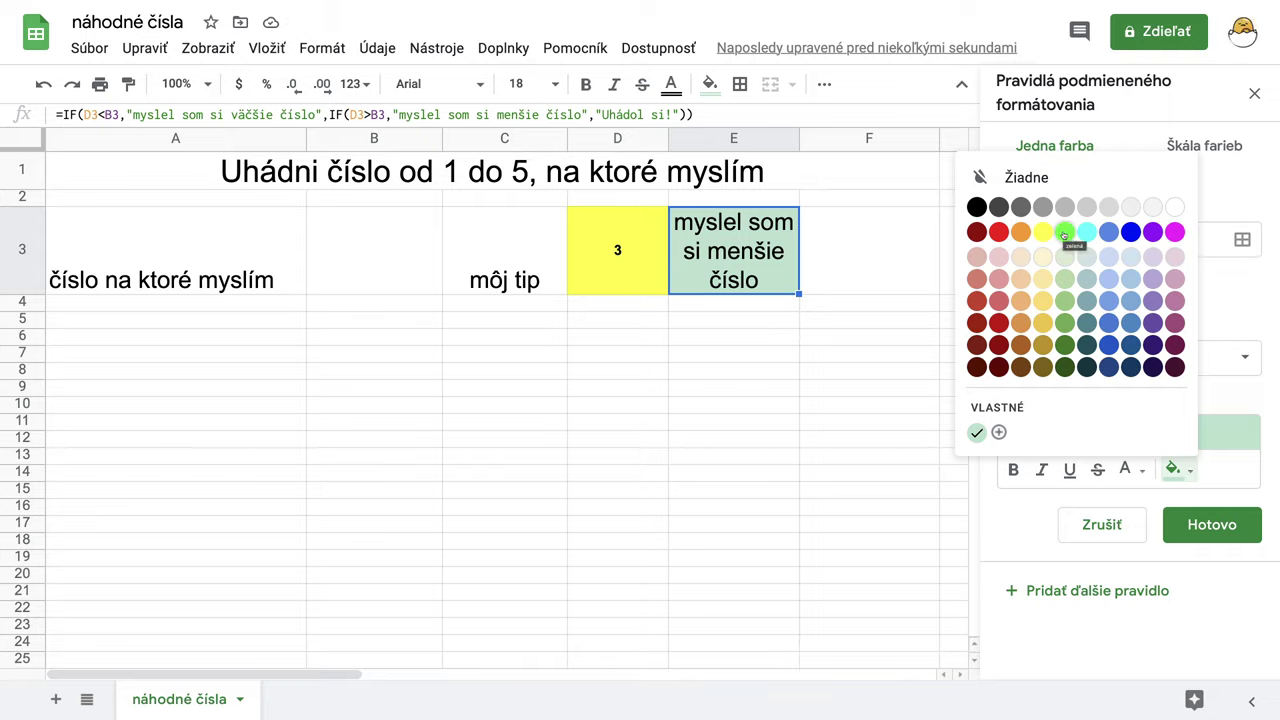
{"action": "left_click", "coordinate": [1064, 234]}
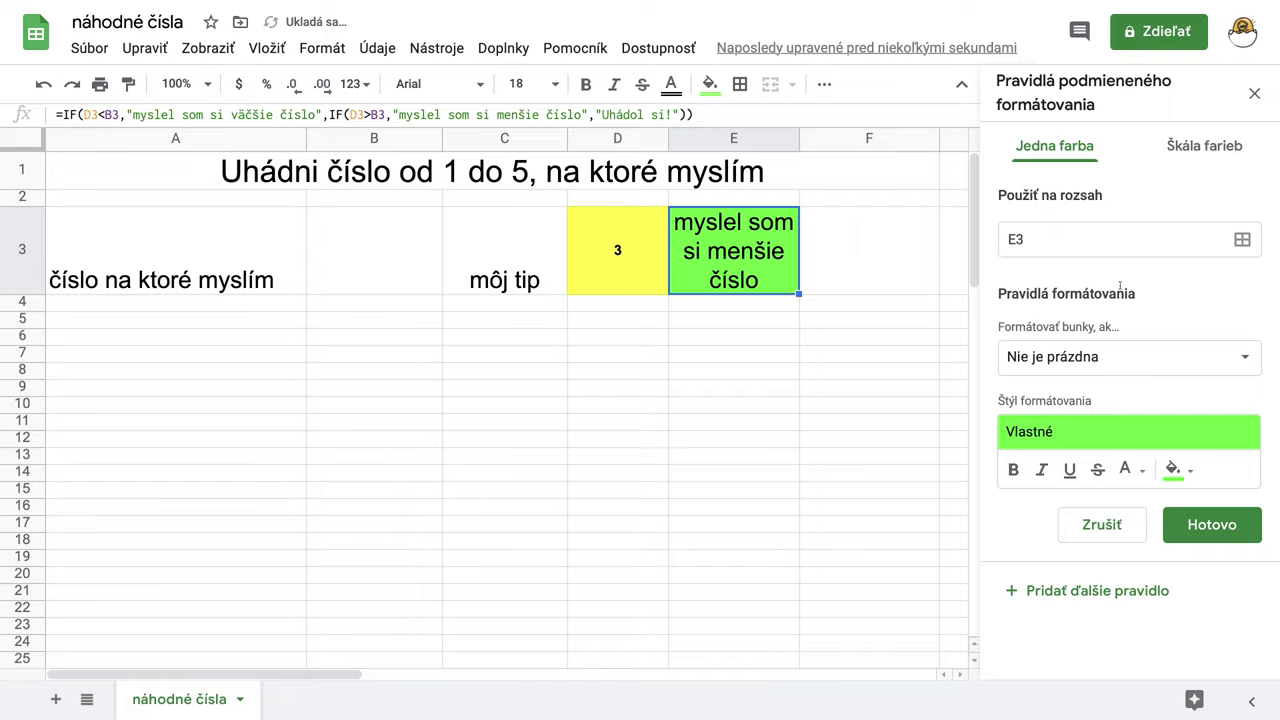
- Set the rule's condition to "Text je presne" with the value "Uhádol si!", save it and close the conditional formatting rules
{"action": "left_click", "coordinate": [1246, 361]}
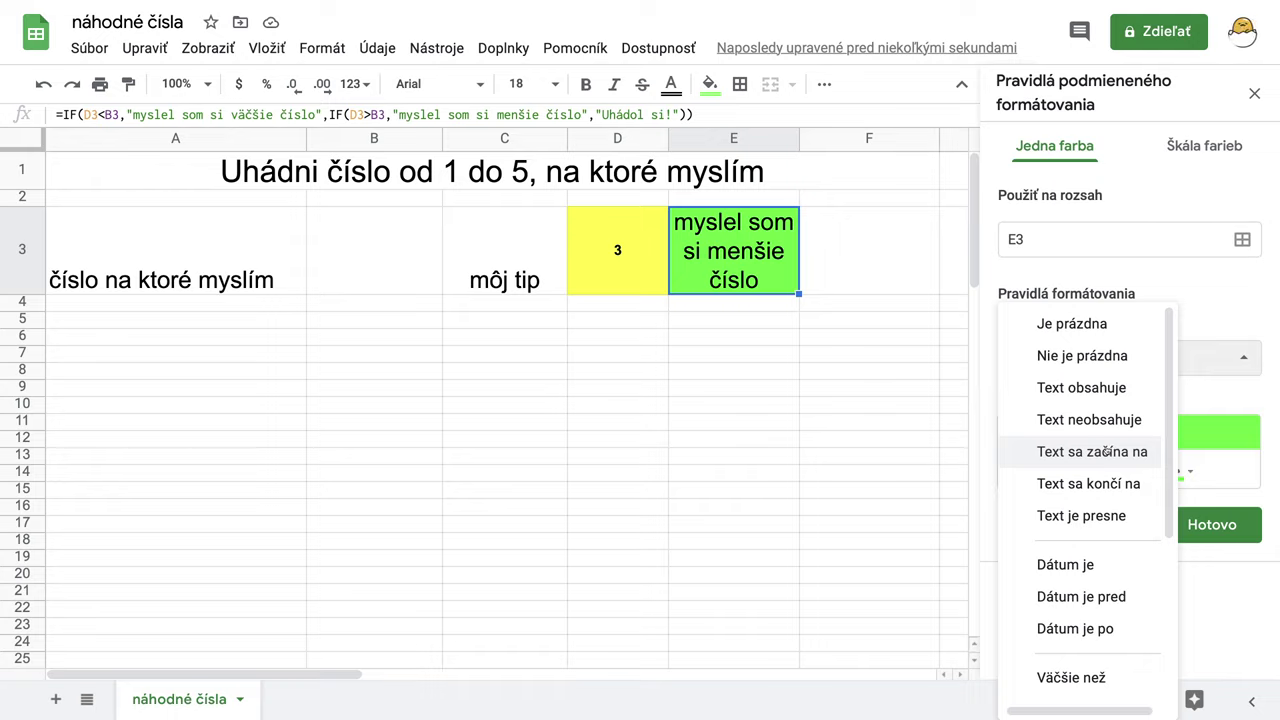
{"action": "left_click", "coordinate": [1097, 518]}
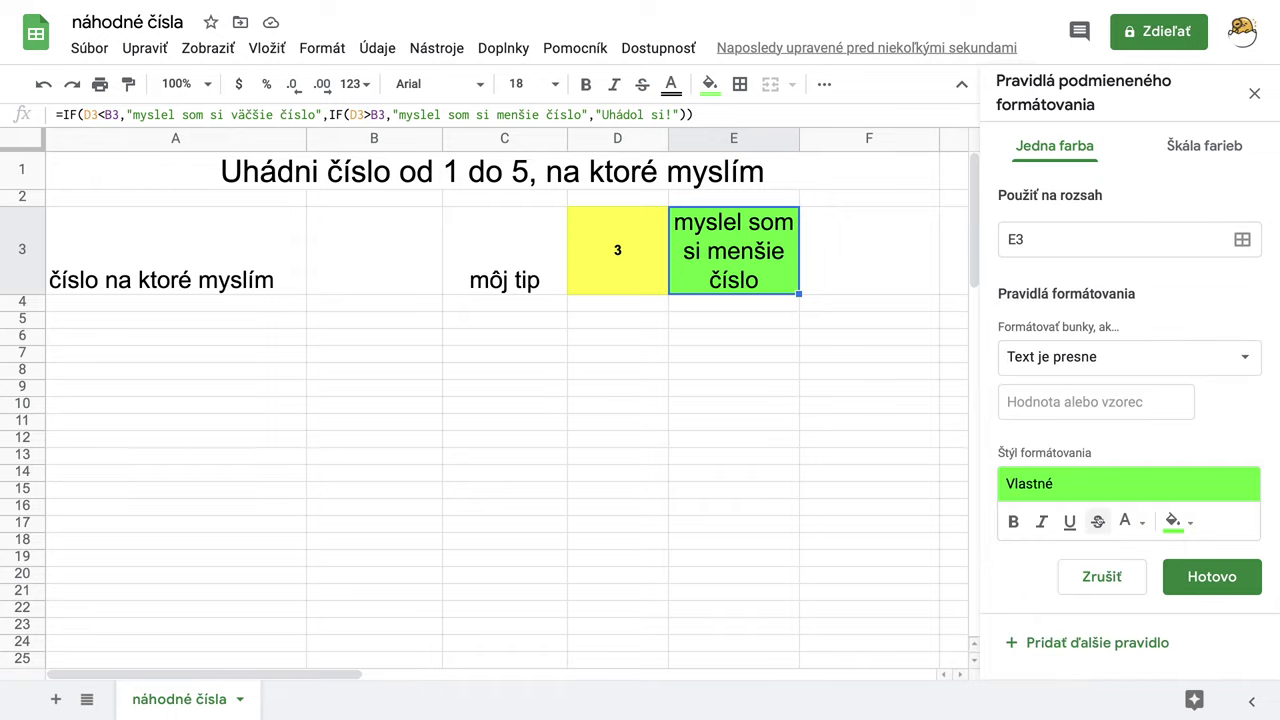
{"action": "left_click", "coordinate": [1031, 403]}
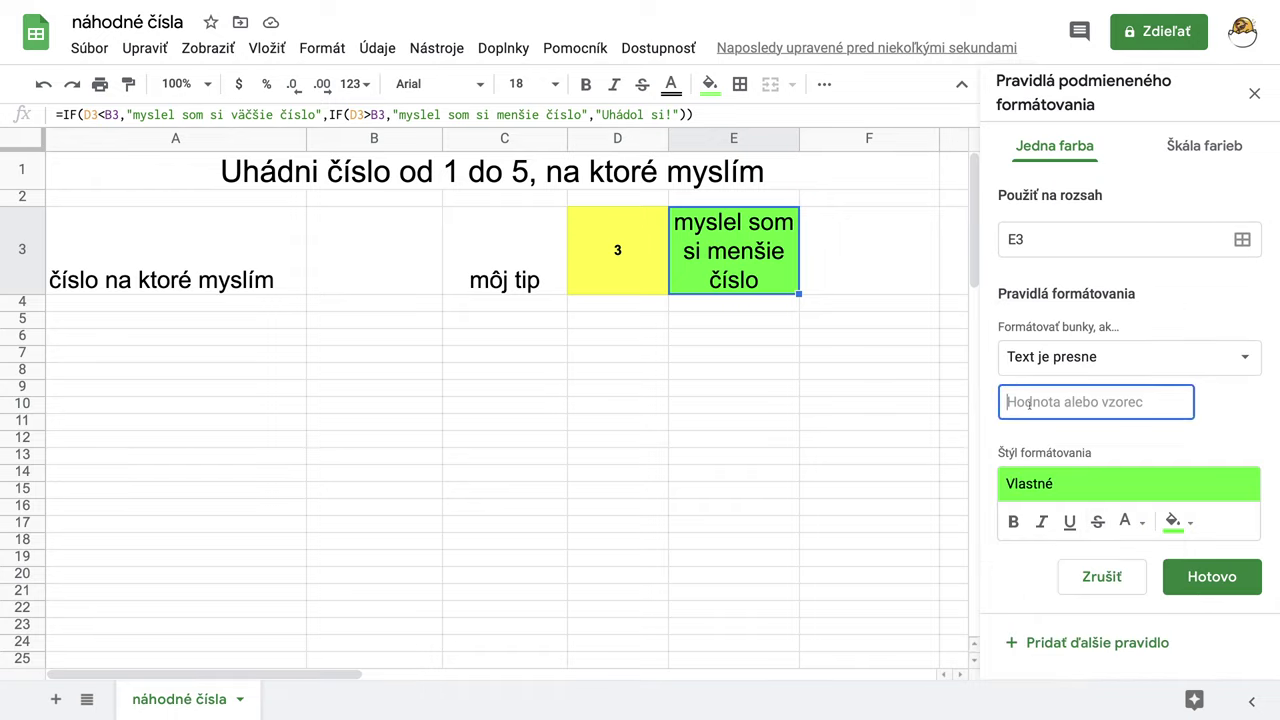
{"action": "type", "text": "Uhádol"}
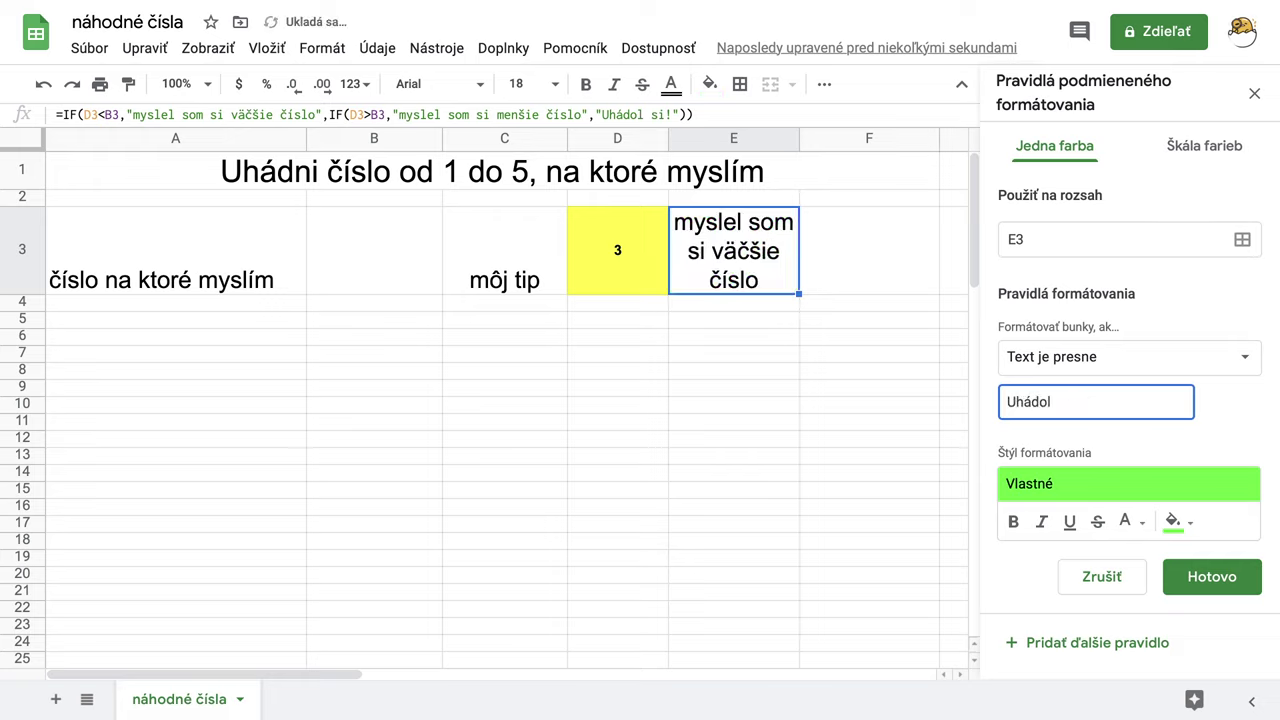
{"action": "type", "text": " si!"}
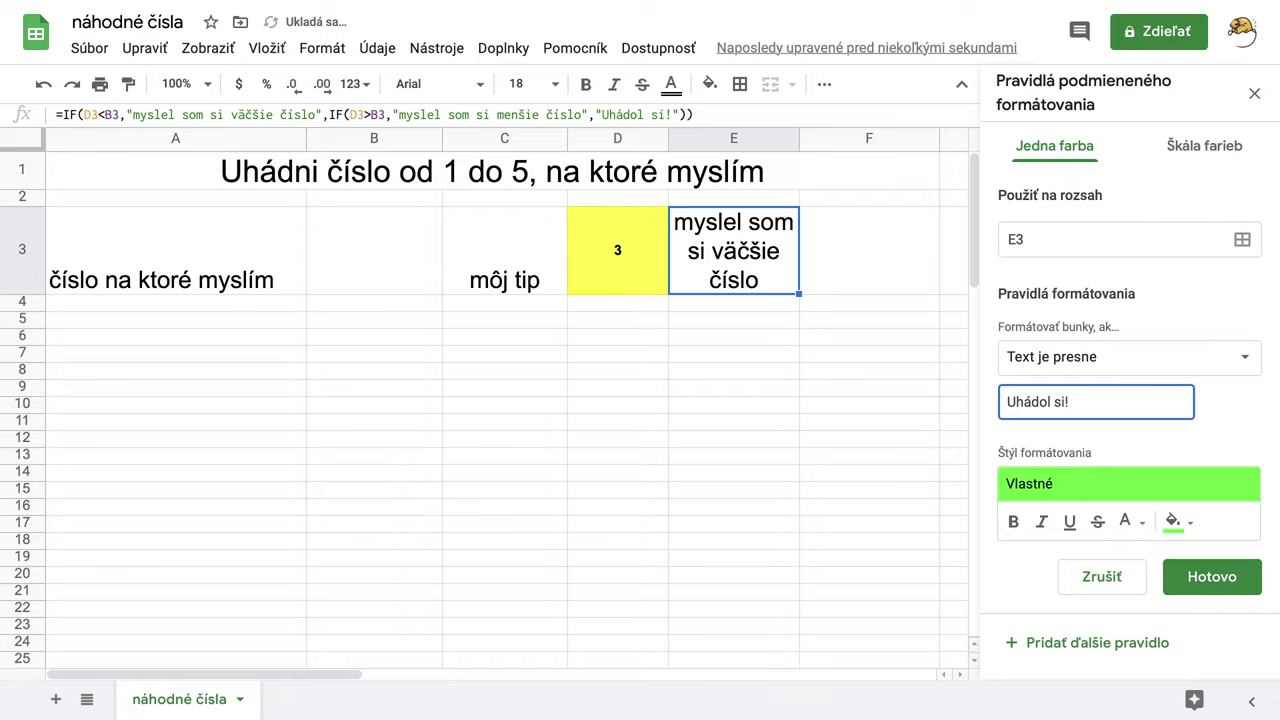
{"action": "left_click", "coordinate": [1215, 578]}
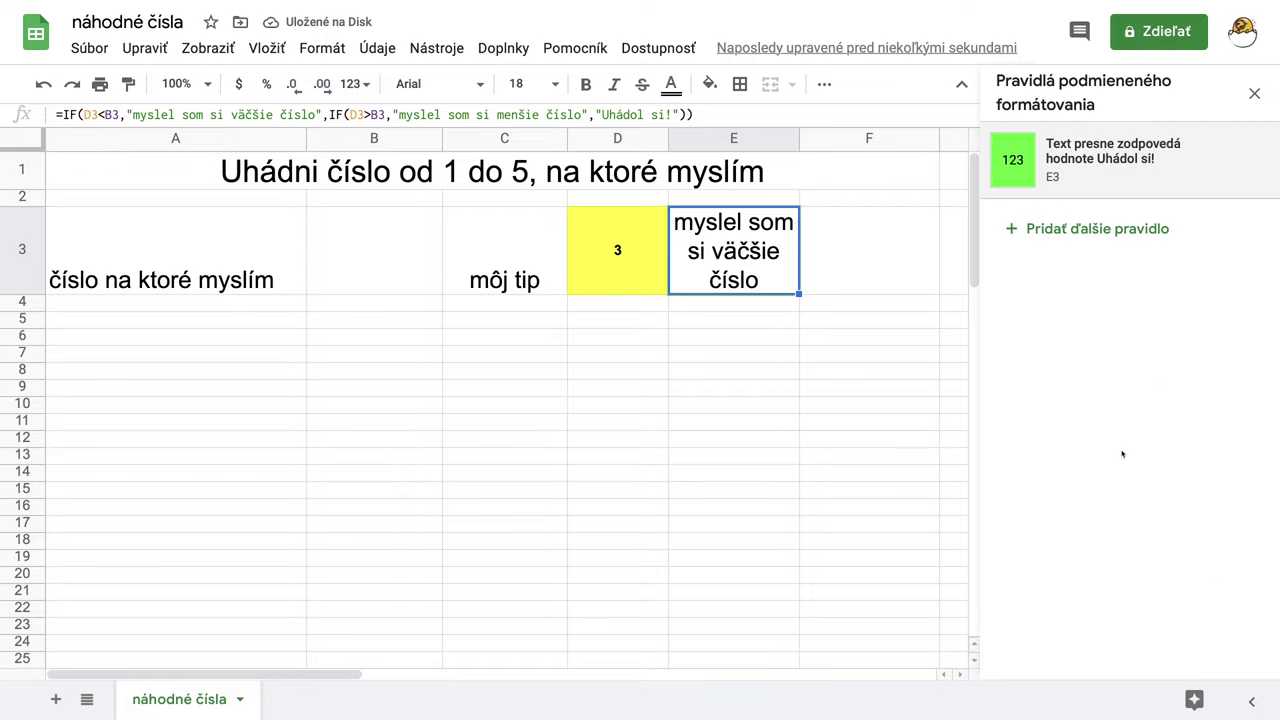
{"action": "left_click", "coordinate": [1255, 93]}
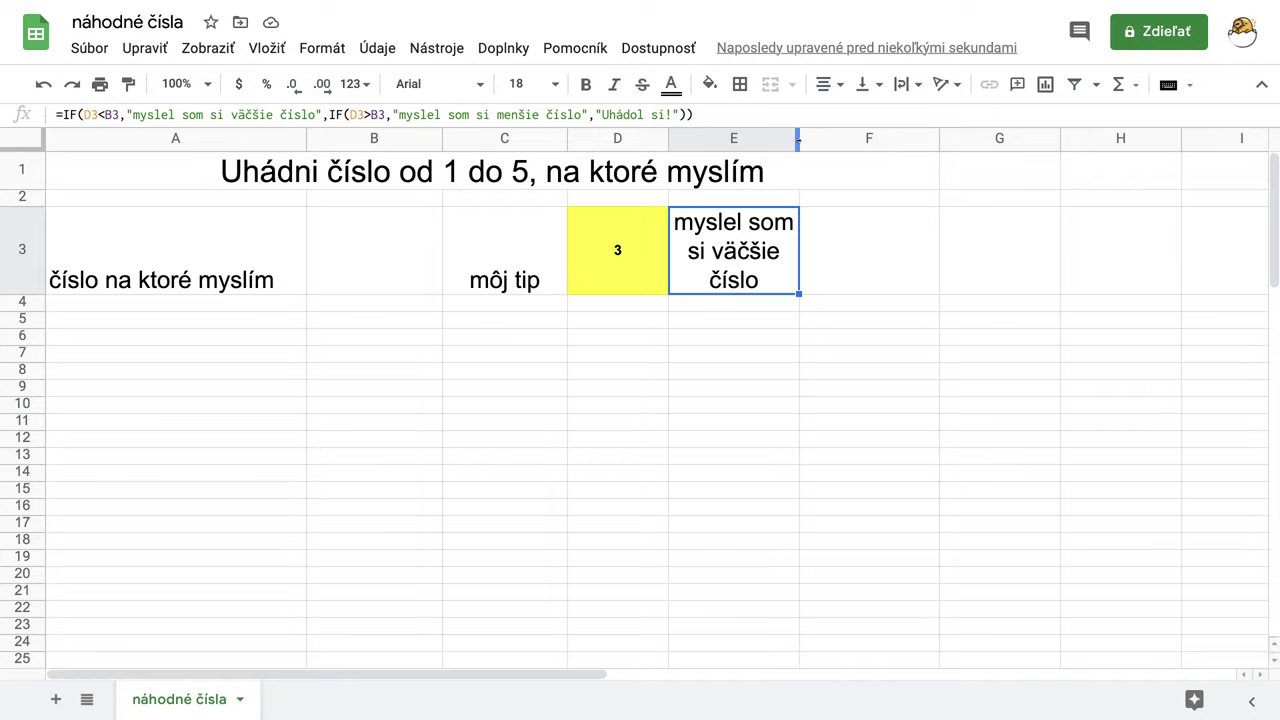
- Widen column E so that the feedback message fits on one line
{"action": "left_click_drag", "start_coordinate": [799, 140], "coordinate": [973, 145]}
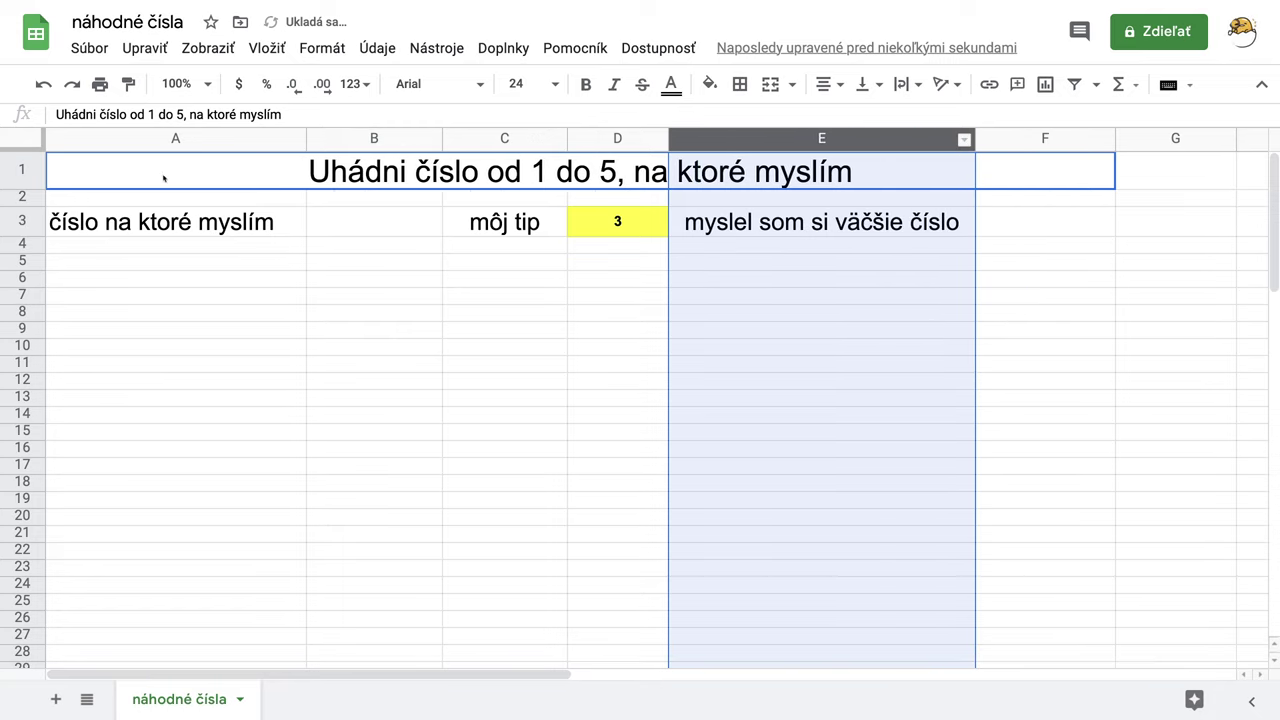
{"action": "left_click", "coordinate": [1042, 226]}
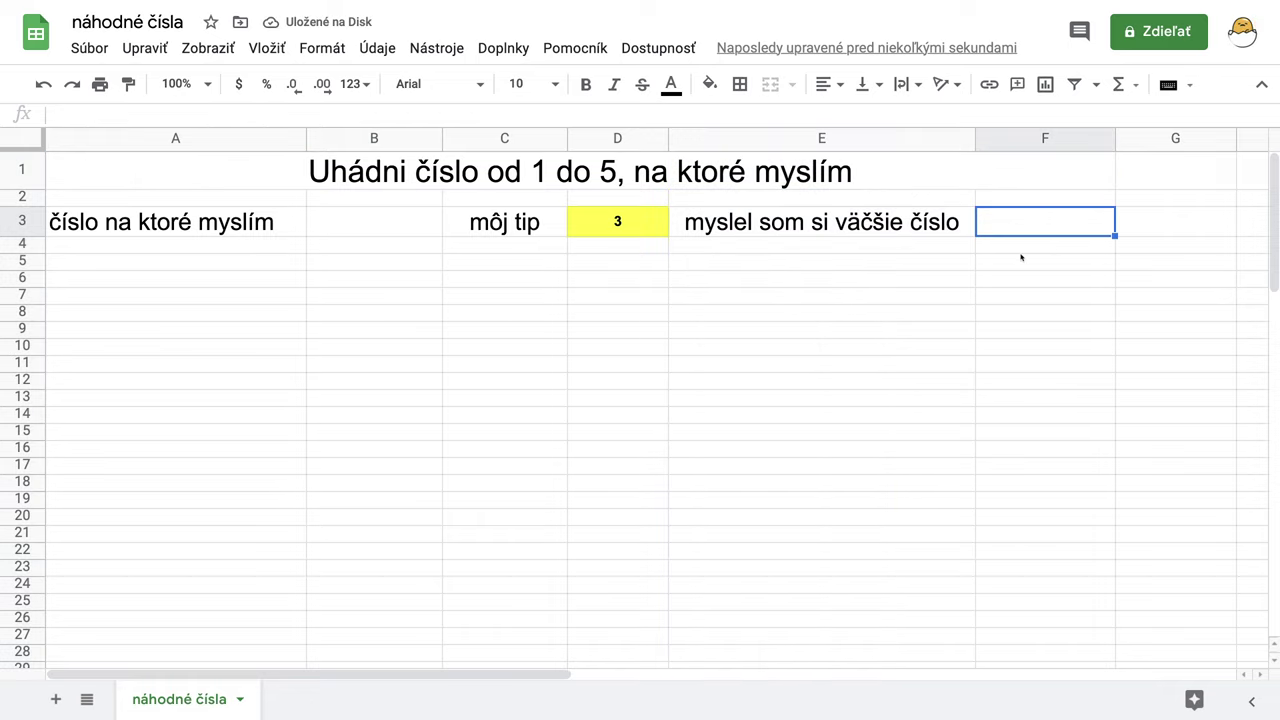
- Fill the merged title cell in row 1 with a golden yellow background
{"action": "left_click", "coordinate": [250, 172]}
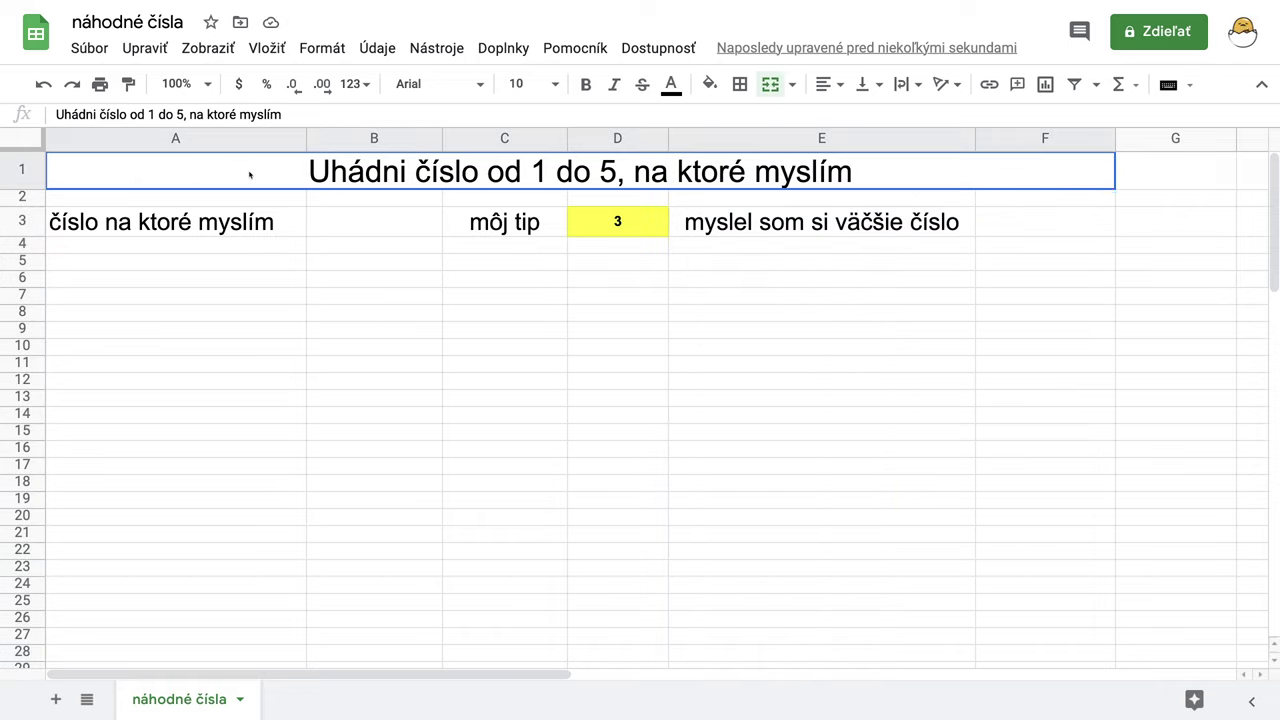
{"action": "left_click", "coordinate": [709, 84]}
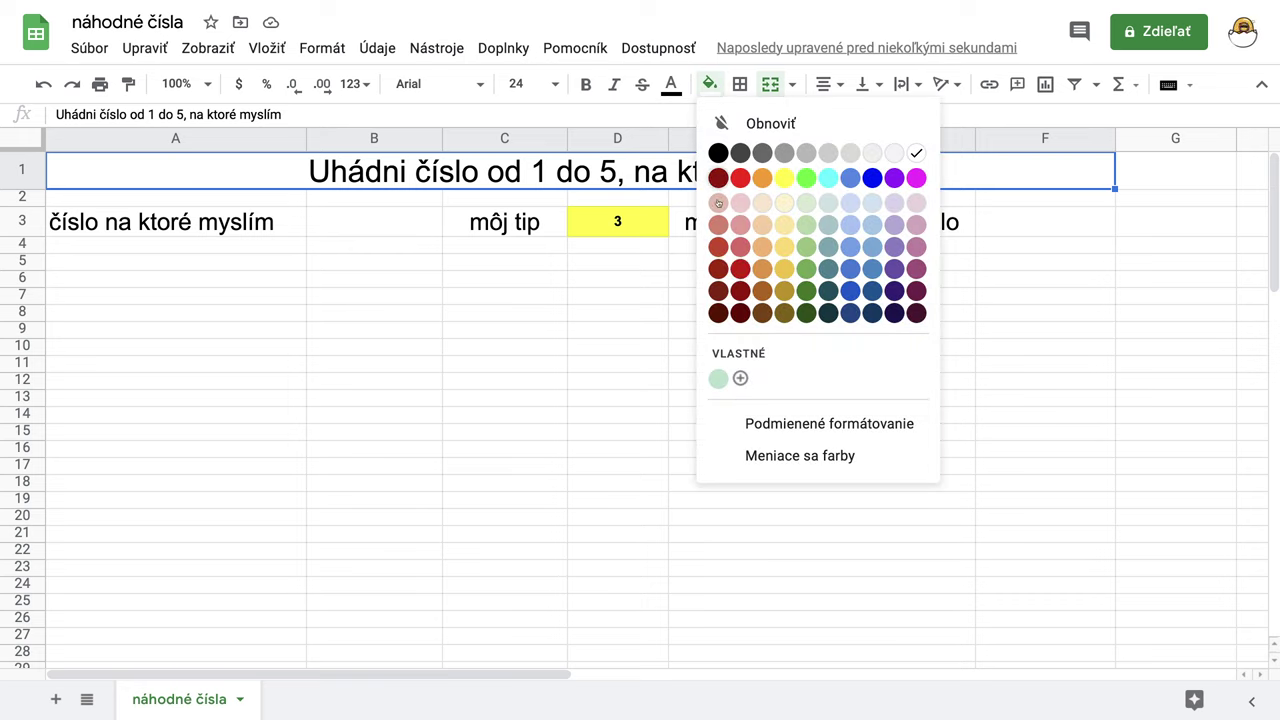
{"action": "left_click", "coordinate": [784, 268]}
{"action": "left_click", "coordinate": [958, 293]}
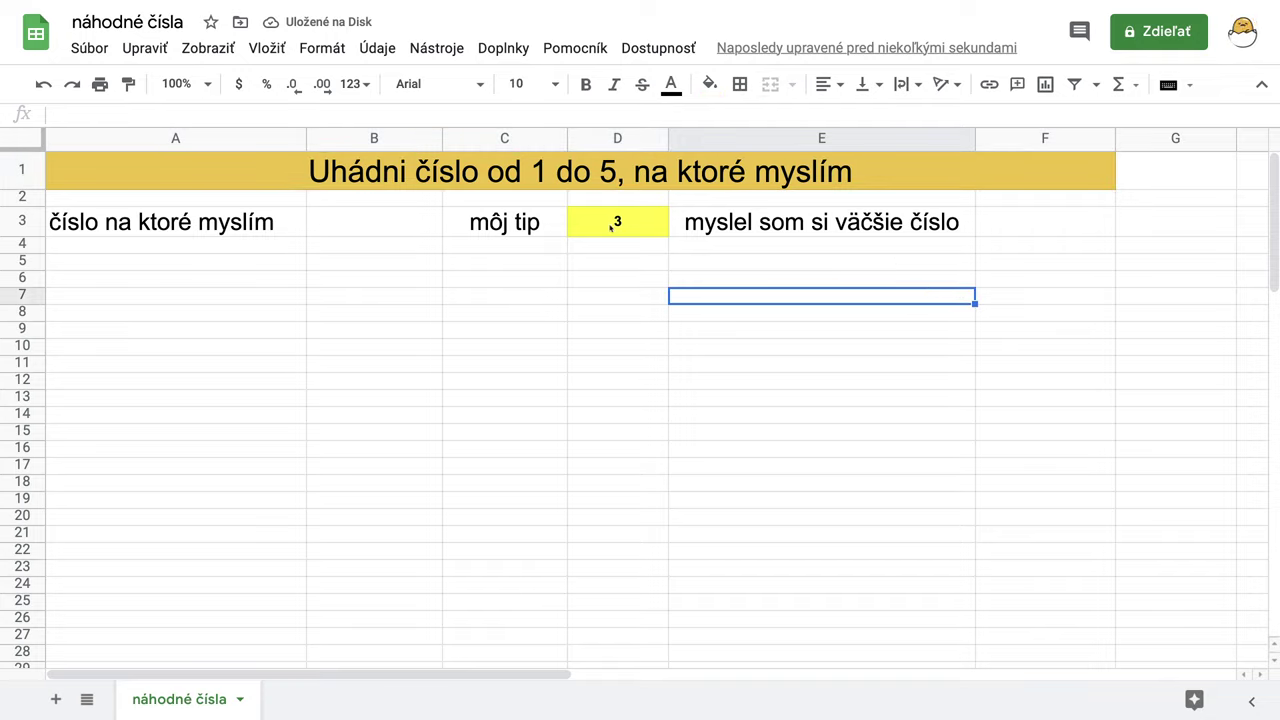
- Play the formatted game by entering the guess 2 and then 3 in D3
{"action": "left_click", "coordinate": [632, 228]}
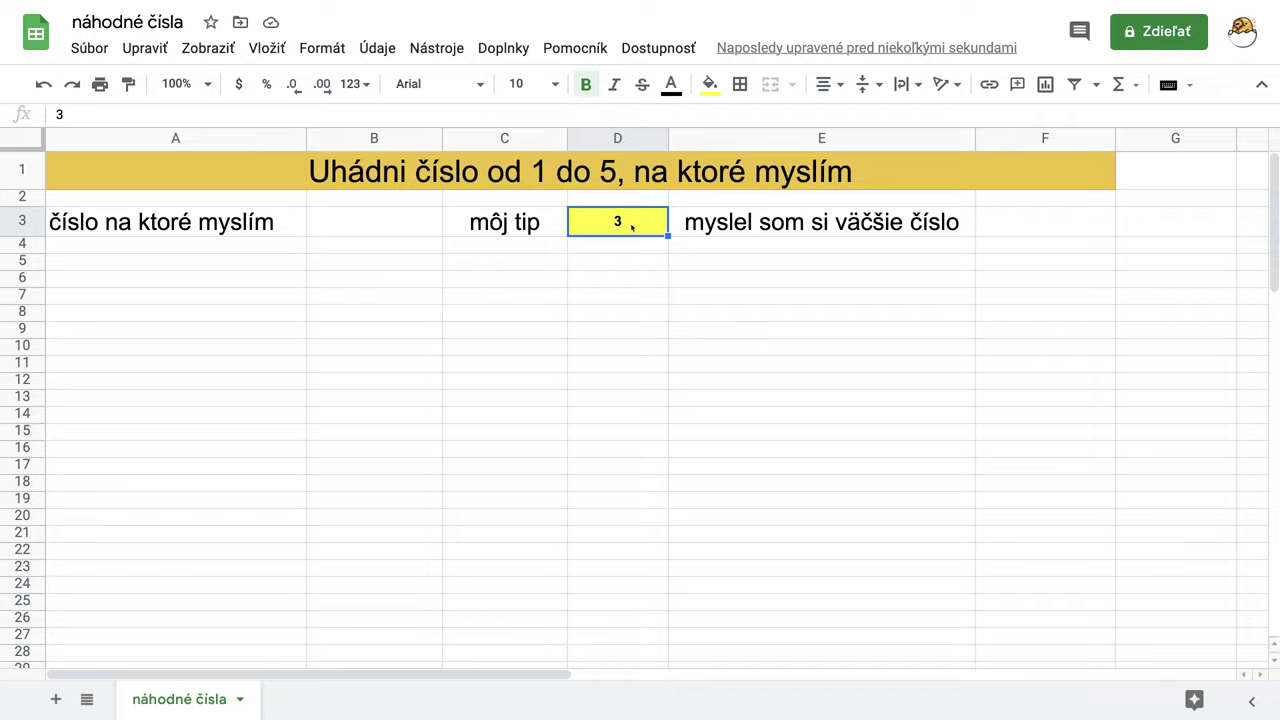
{"action": "type", "text": "2"}
{"action": "key", "text": "Return"}
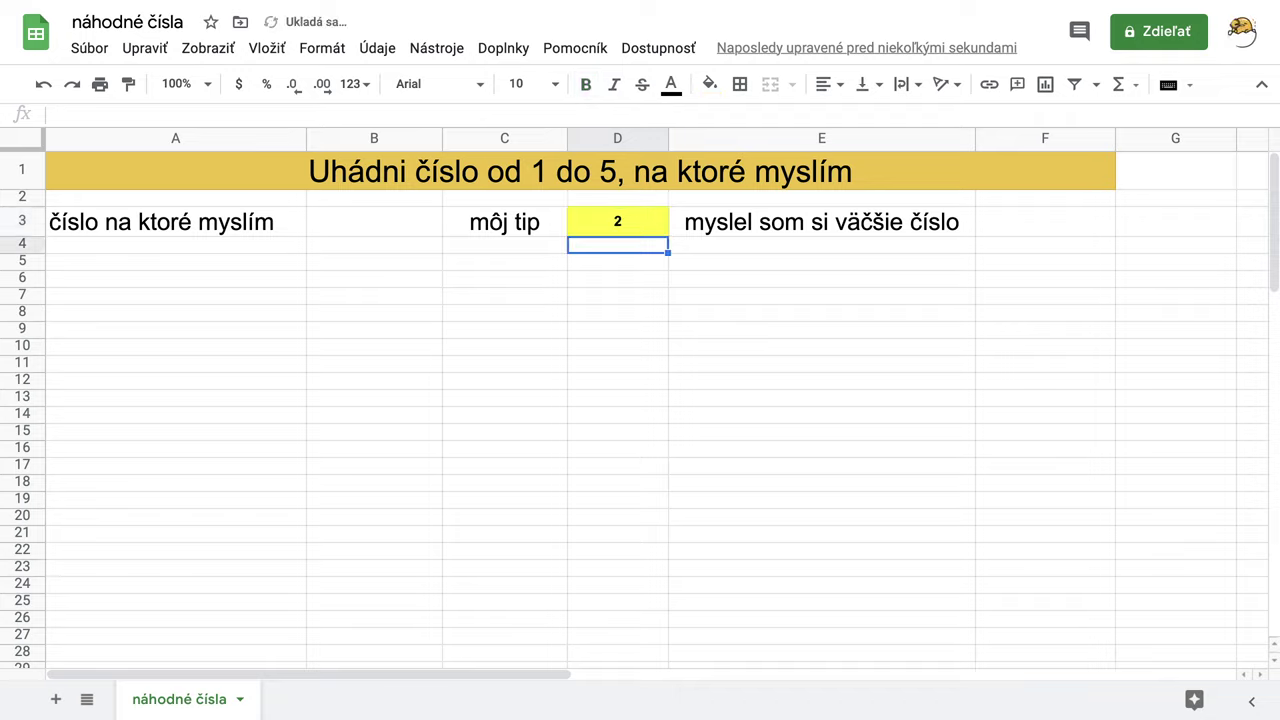
{"action": "left_click", "coordinate": [632, 222]}
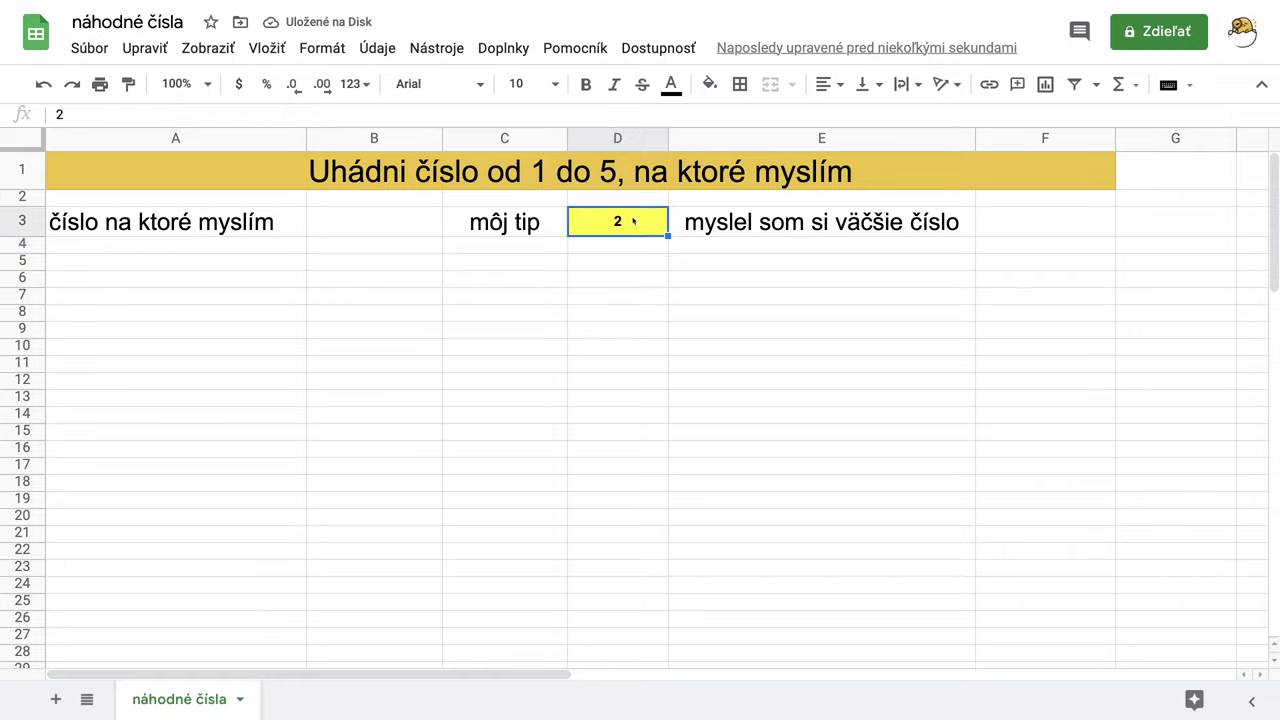
{"action": "type", "text": "3"}
{"action": "key", "text": "Return"}
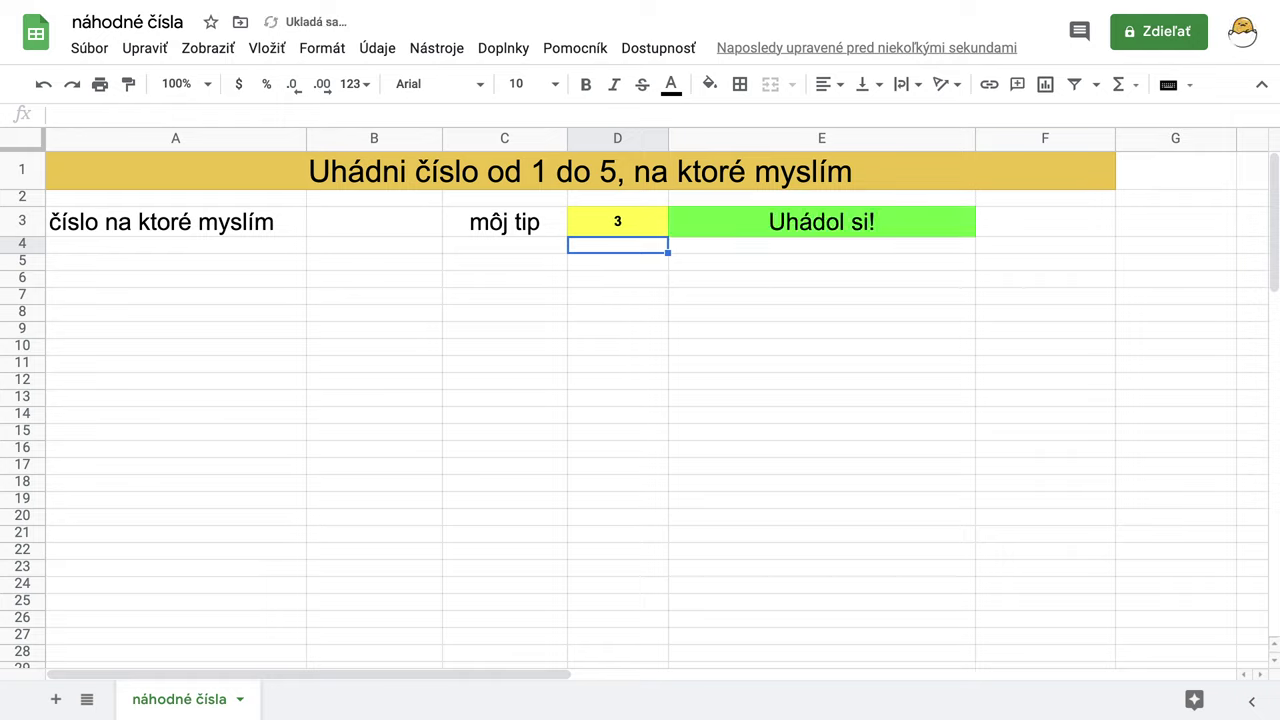